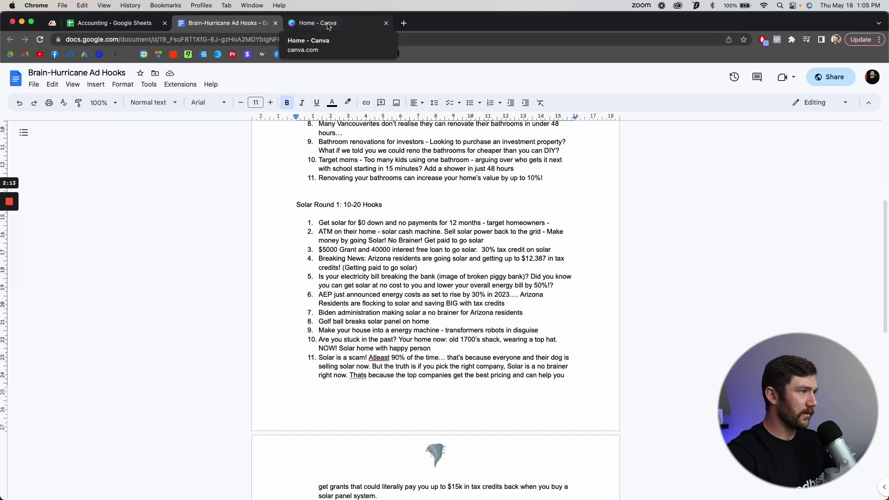
Step: Look through the Solar Round 1 hooks in the ad hooks document, down to the Round 2 section
click(528, 250)
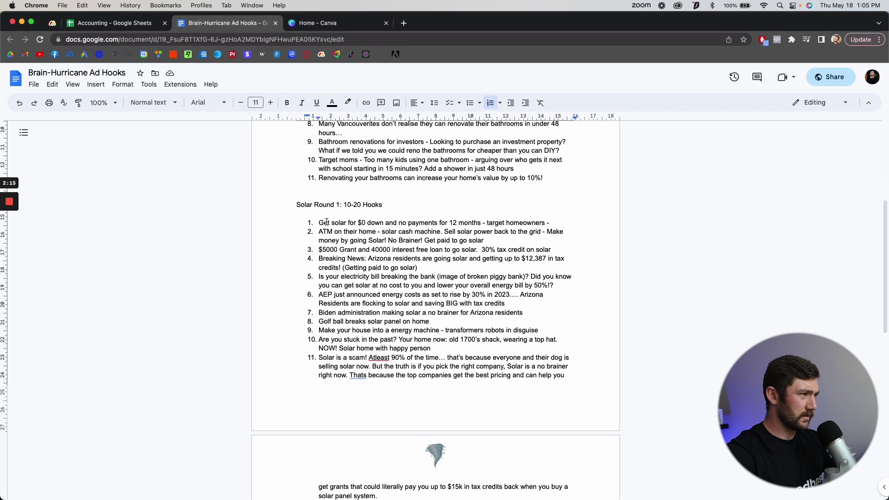
drag(321, 223, 522, 224)
click(540, 259)
scroll(540, 259, down, 10)
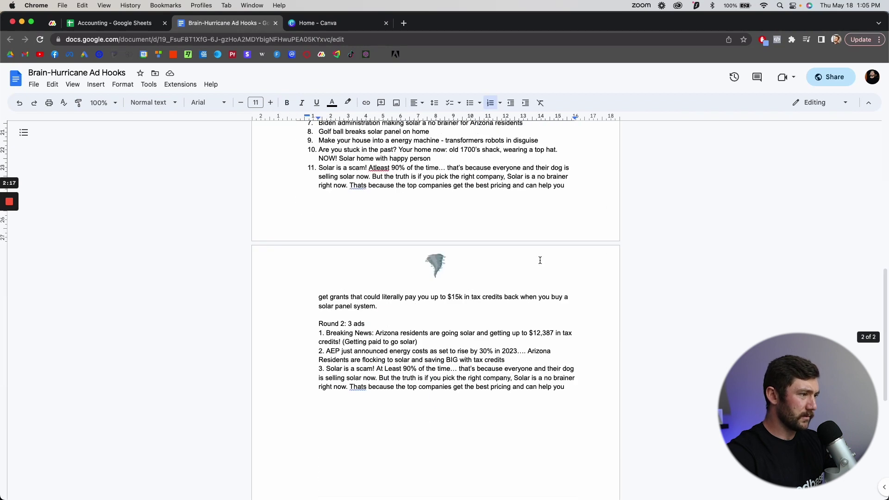
scroll(540, 261, up, 7)
scroll(388, 254, down, 4)
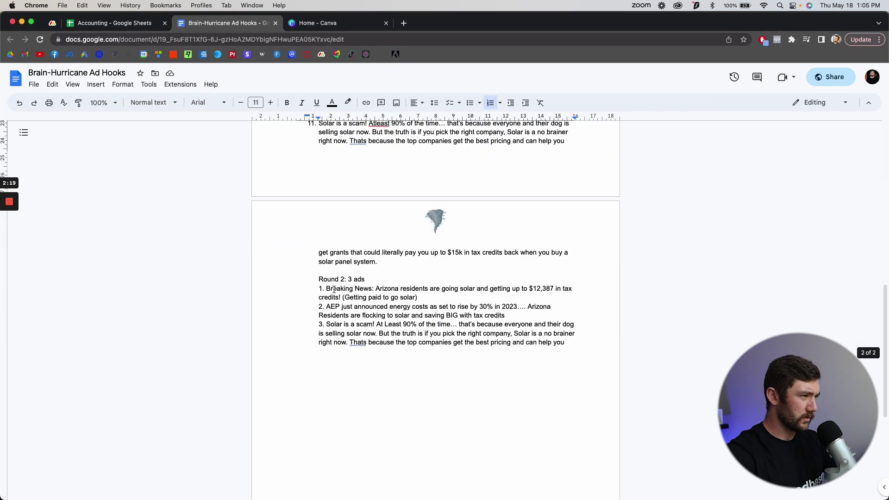
Step: Read through the three Round 2 ad hooks and highlight the Breaking News hook about Arizona residents going solar
drag(327, 288, 469, 345)
click(410, 307)
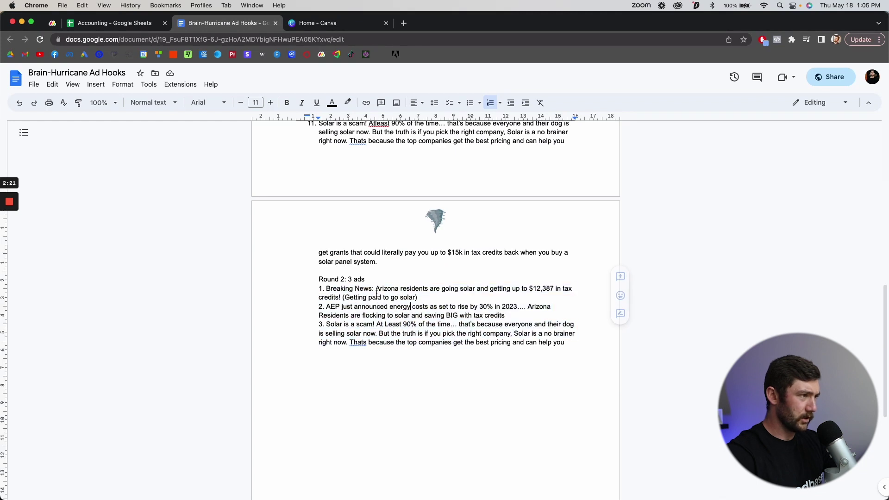
triple_click(328, 290)
click(382, 316)
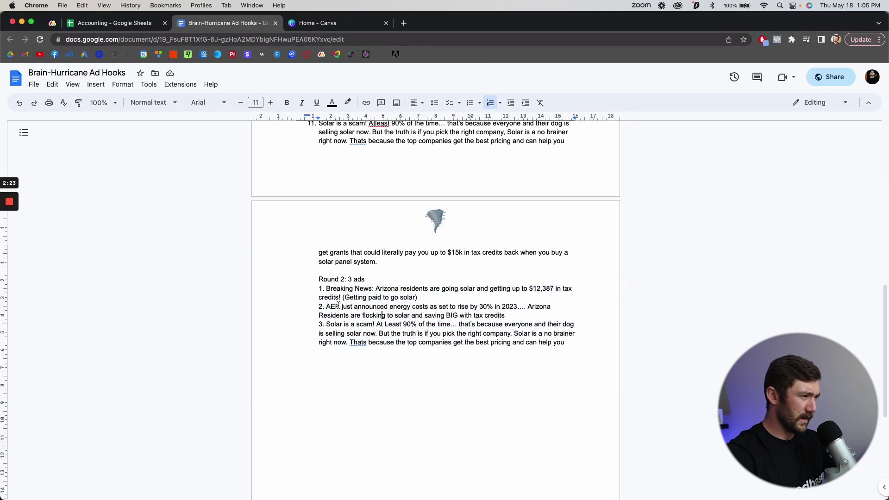
drag(328, 306, 515, 319)
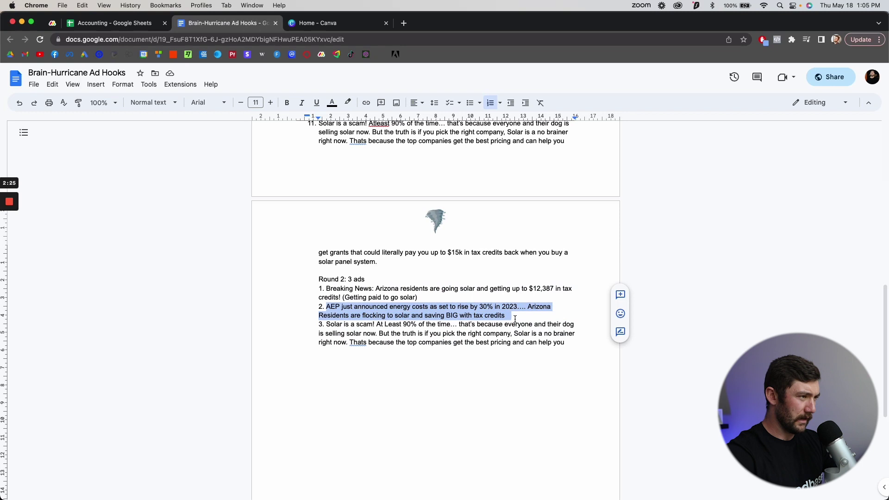
drag(325, 326, 457, 354)
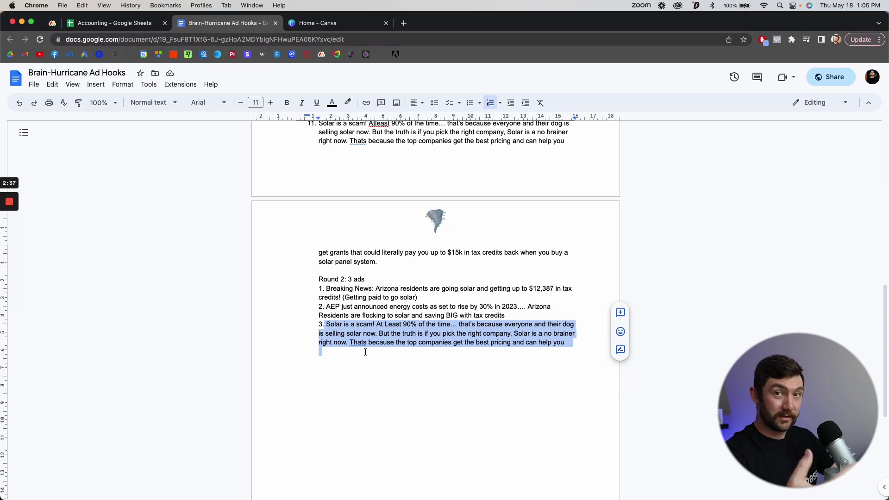
click(415, 332)
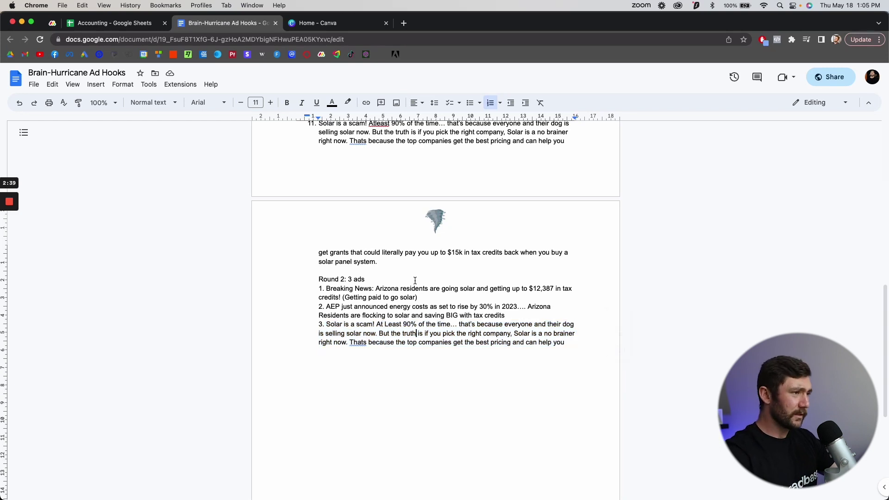
drag(431, 297, 327, 289)
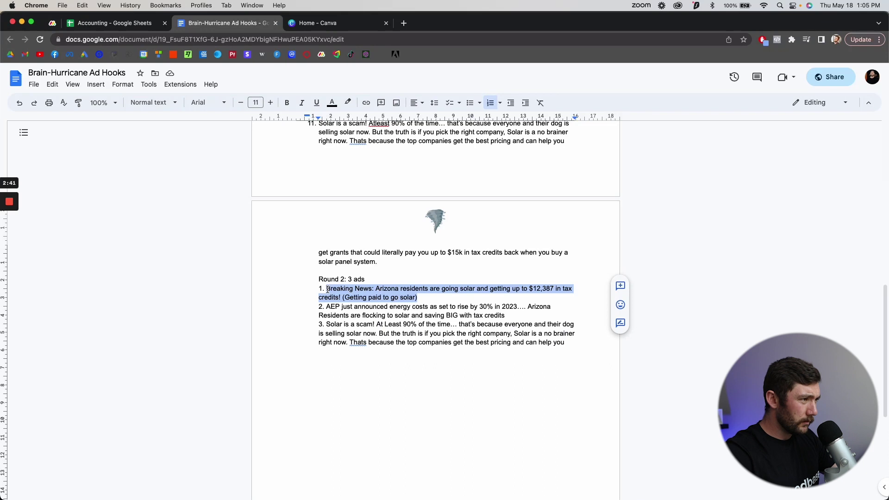
Step: Switch to Canva and search the templates for "breaking news"
click(313, 24)
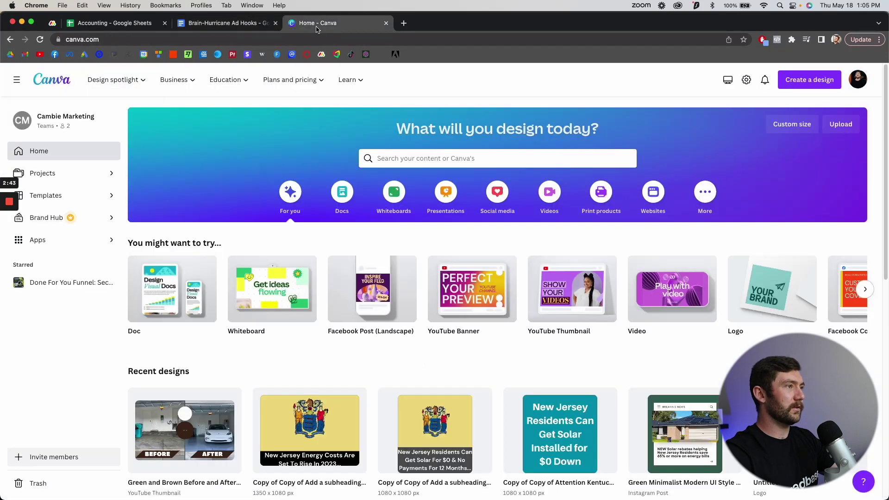
click(479, 159)
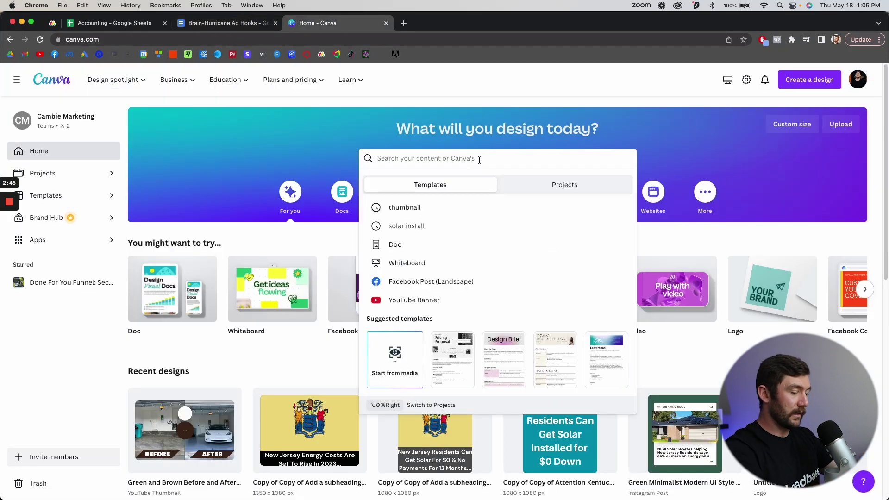
text(breaking news)
key(Return)
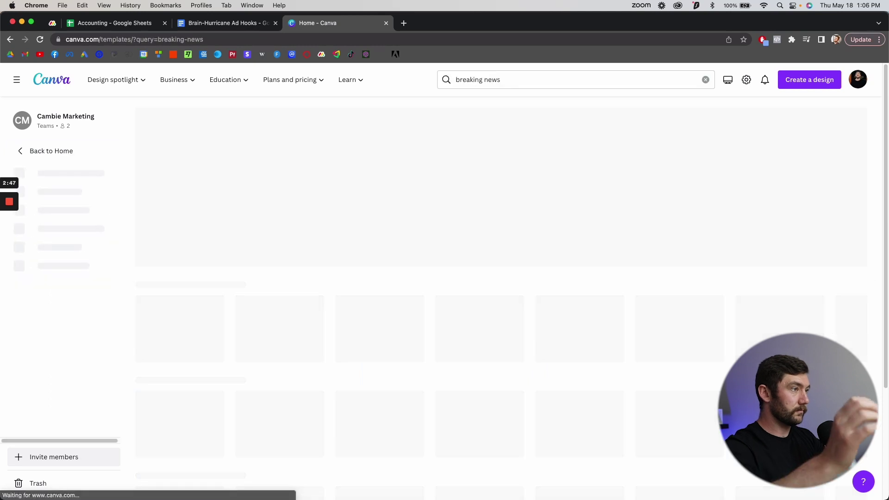
Step: Browse the breaking news templates and open the Red White Simple Breaking News Instagram Post for customizing
scroll(568, 243, down, 1)
scroll(181, 392, down, 8)
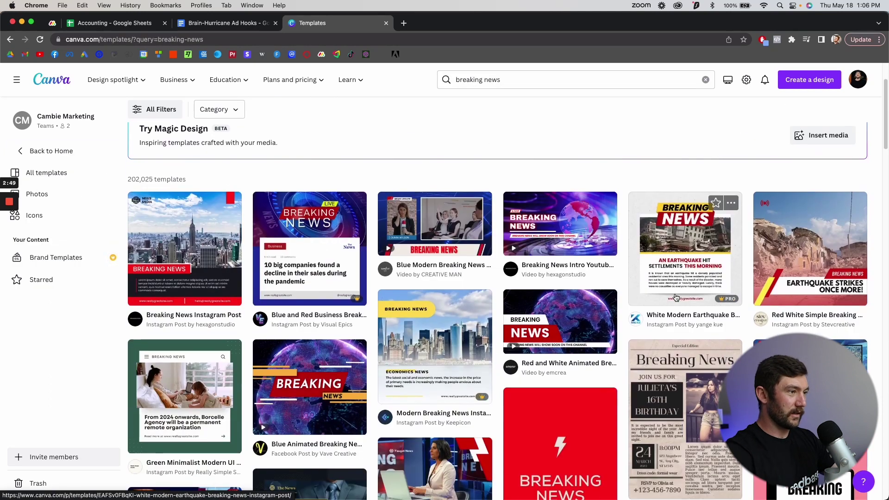
scroll(181, 392, up, 9)
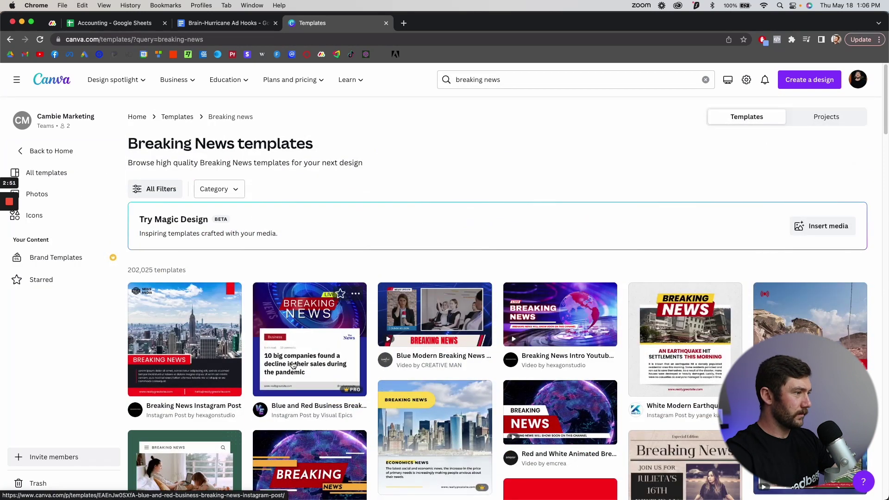
scroll(304, 279, down, 2)
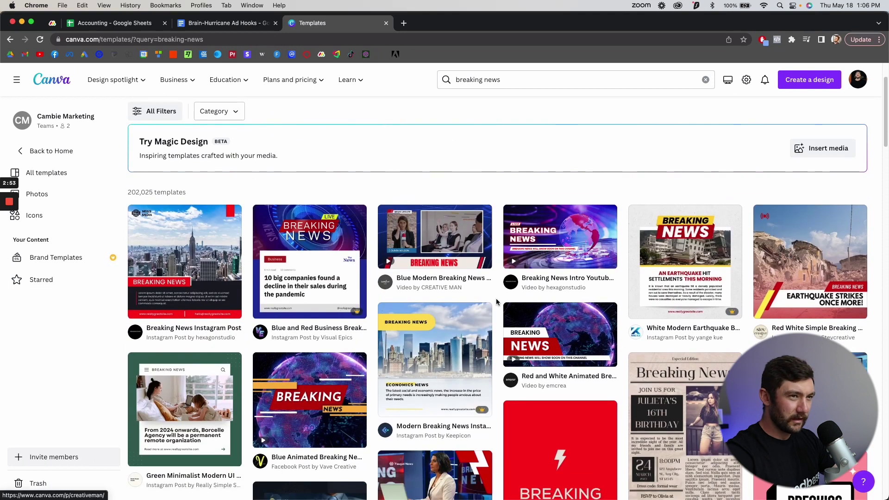
click(788, 302)
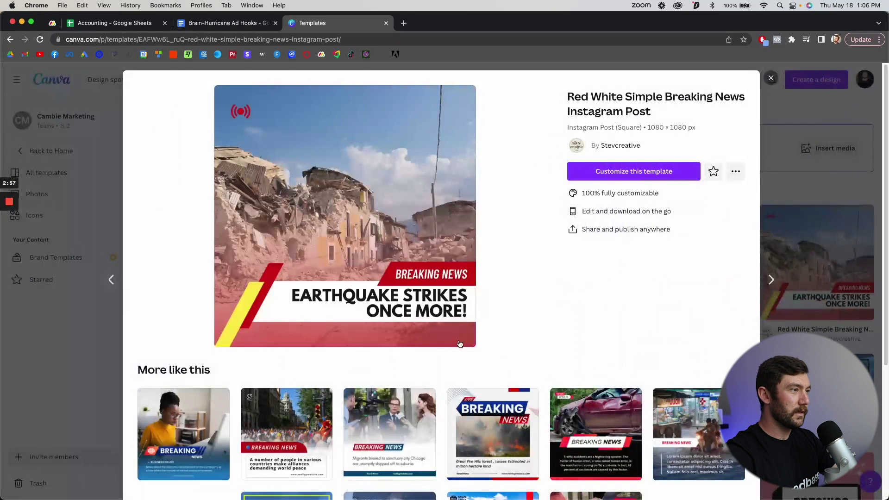
click(621, 171)
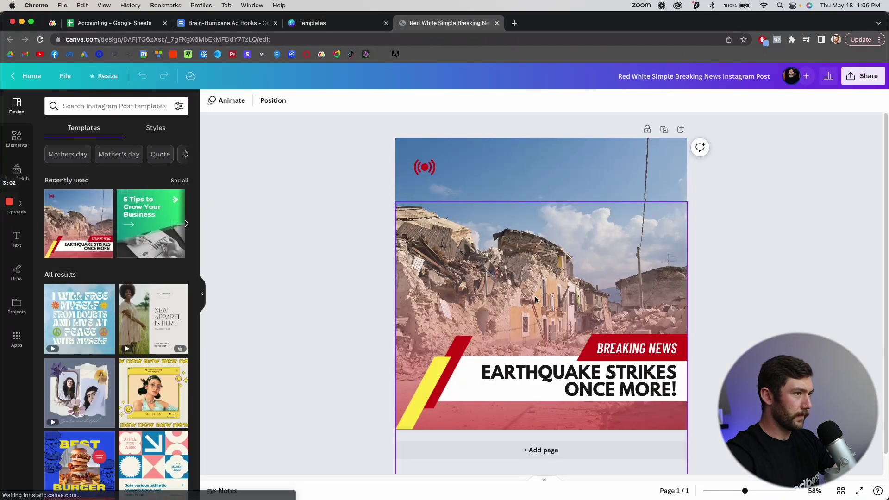
Step: Search the design elements for "solar panel" to find a replacement for the earthquake background photo
click(527, 175)
mouse_move(15, 190)
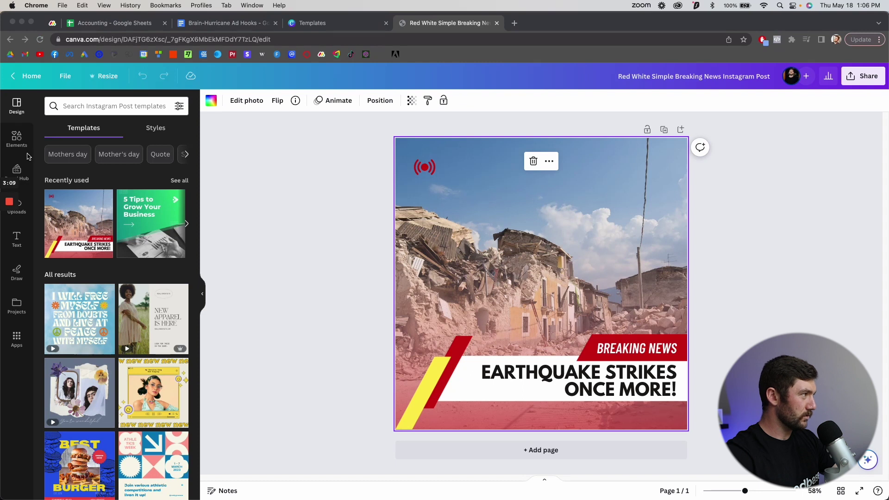
click(16, 138)
click(87, 106)
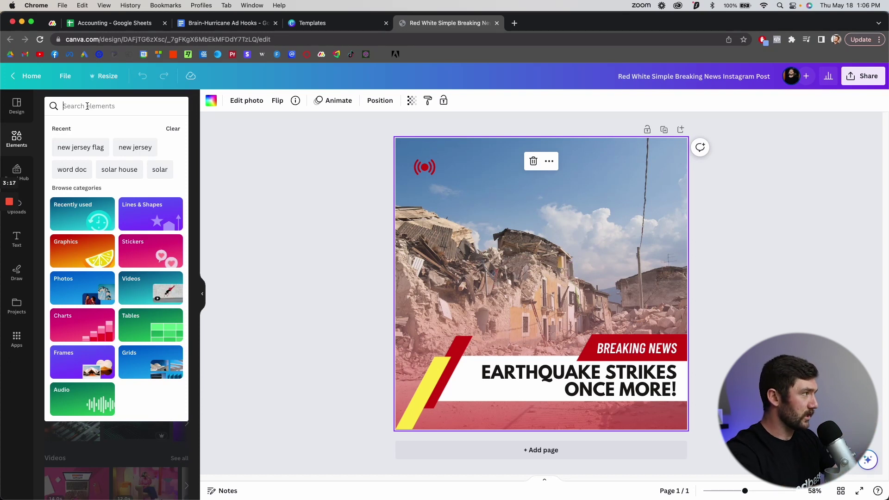
text(solar panel)
key(Return)
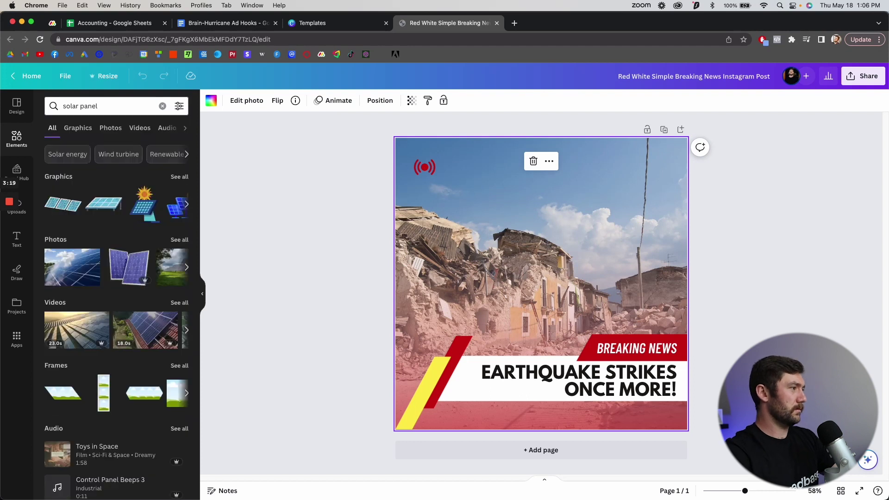
Step: Browse the solar panel photos and place the one of three workers installing rooftop panels onto the design
click(186, 330)
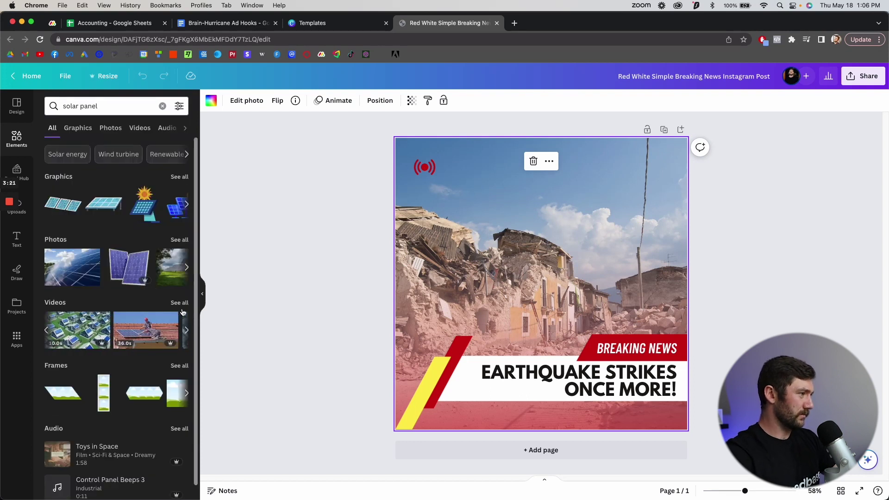
click(187, 267)
click(186, 267)
click(185, 268)
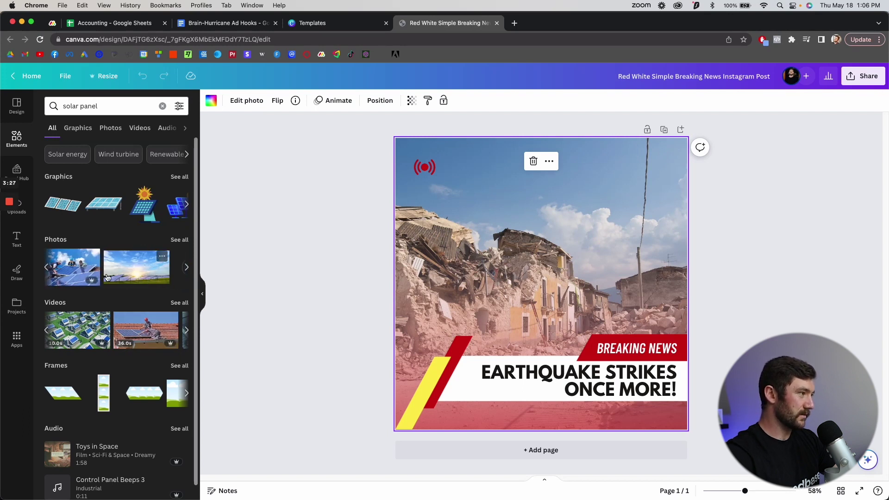
drag(83, 271, 467, 209)
drag(609, 246, 676, 236)
Step: Delete the earthquake background photo and enlarge the solar workers photo to about 1621 × 1080 px so it covers the page
click(669, 154)
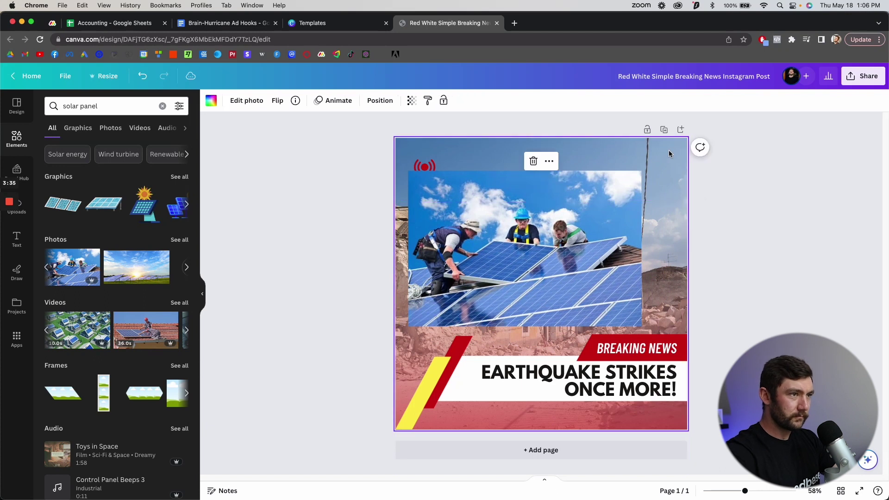
key(Delete)
drag(606, 246, 795, 494)
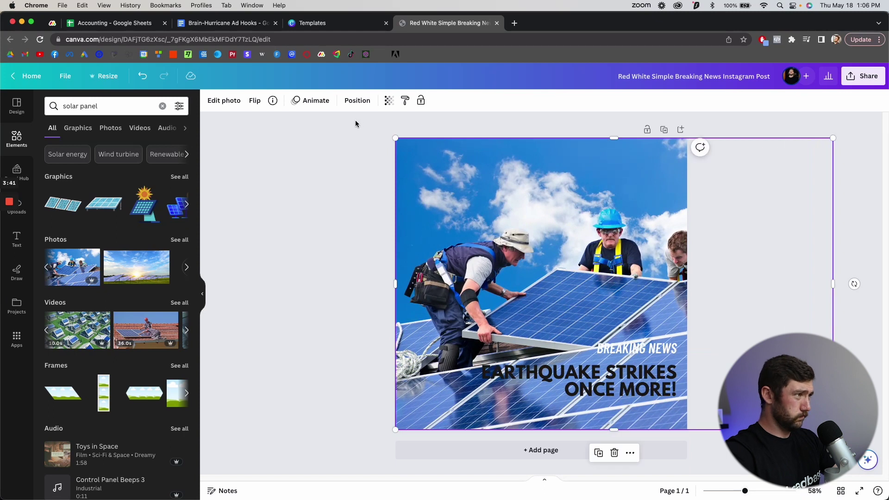
Step: Send the solar workers photo to the back, behind the template's banners, text and broadcast icon
click(357, 100)
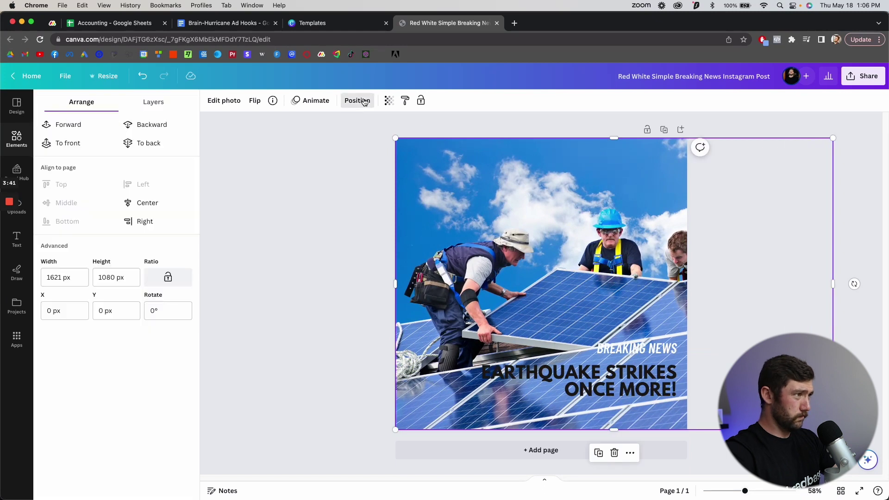
click(164, 144)
click(357, 101)
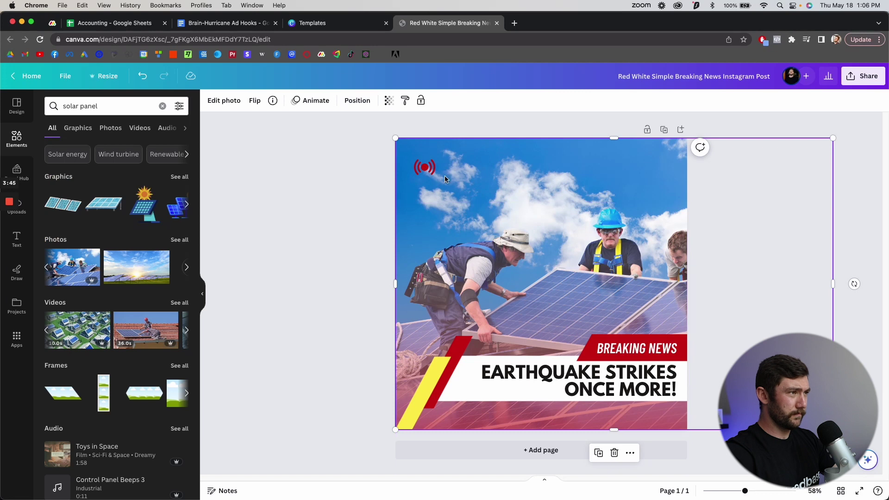
click(424, 169)
Step: Replace the earthquake headline with "ARIZONA RESIDENTS" and recheck the Breaking News hook wording in the Google Docs document
double_click(576, 381)
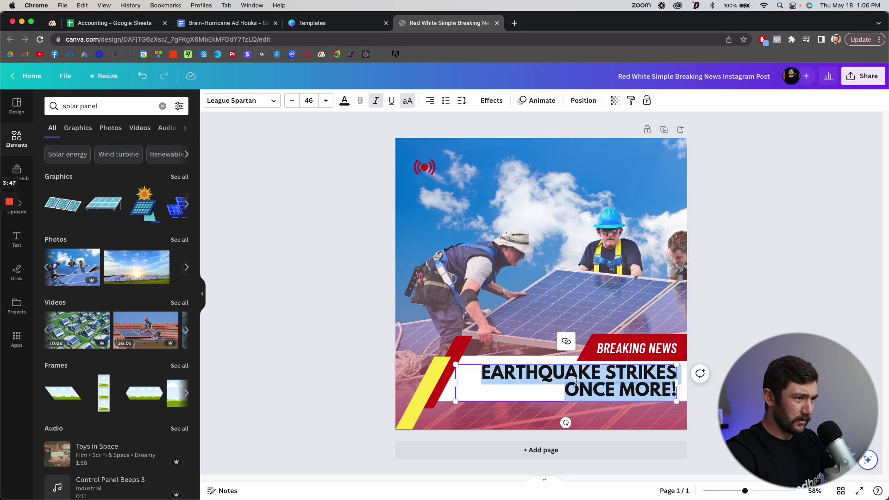
text(ARIZONA)
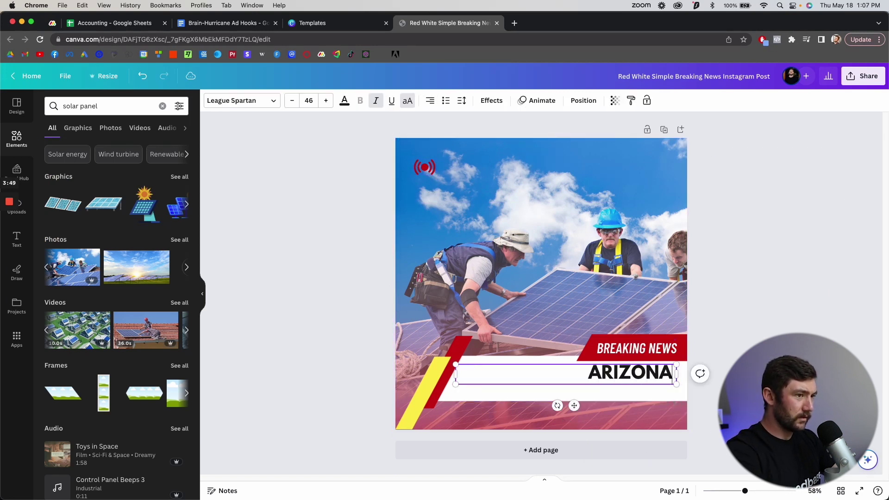
text( RESIDENTS)
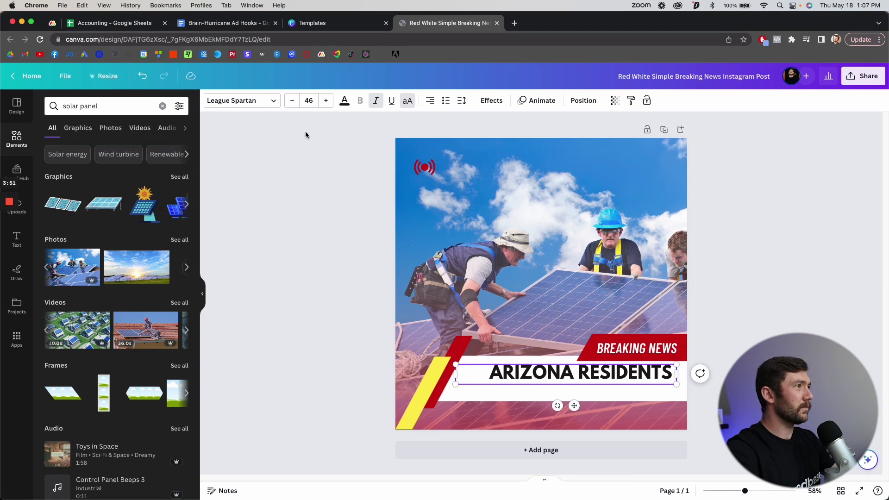
click(229, 23)
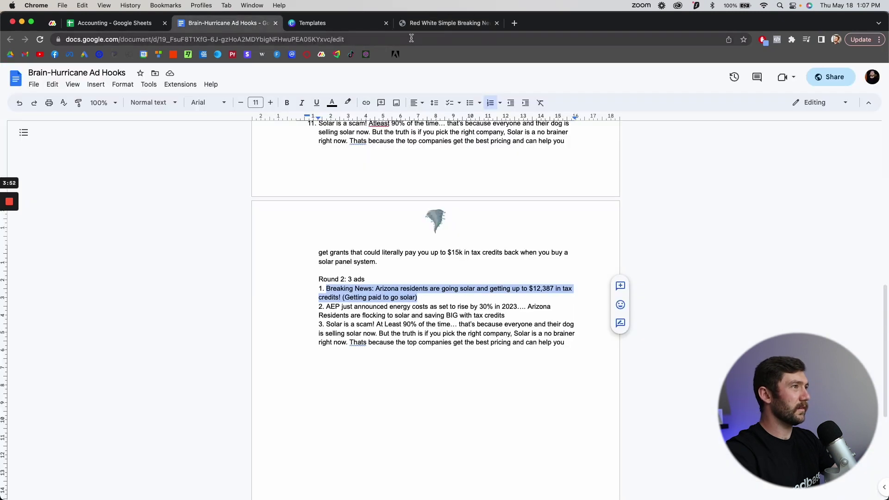
click(451, 28)
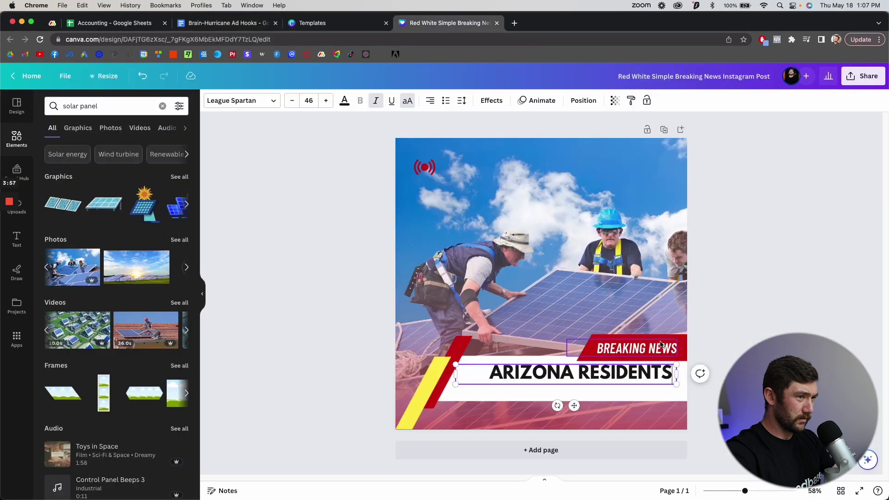
text(GETTINGS)
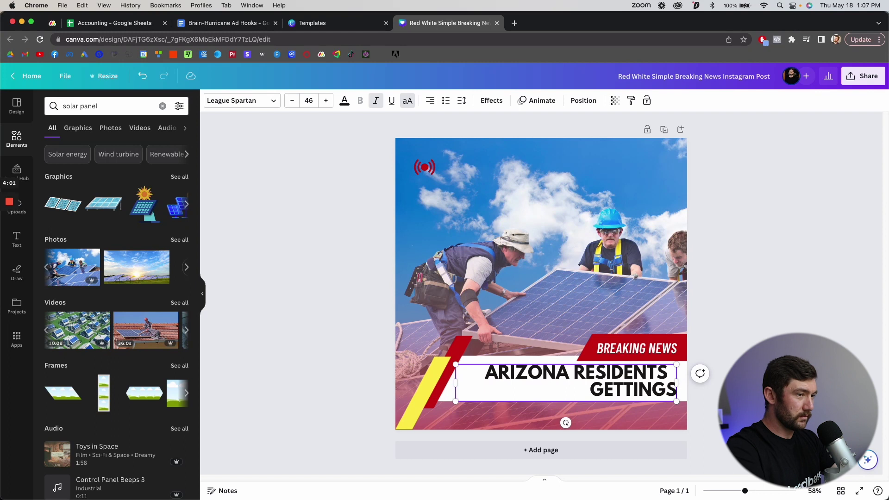
key(BackSpace)
key(BackSpace)
key(BackSpace)
key(BackSpace)
key(BackSpace)
key(BackSpace)
key(BackSpace)
key(BackSpace)
key(BackSpace)
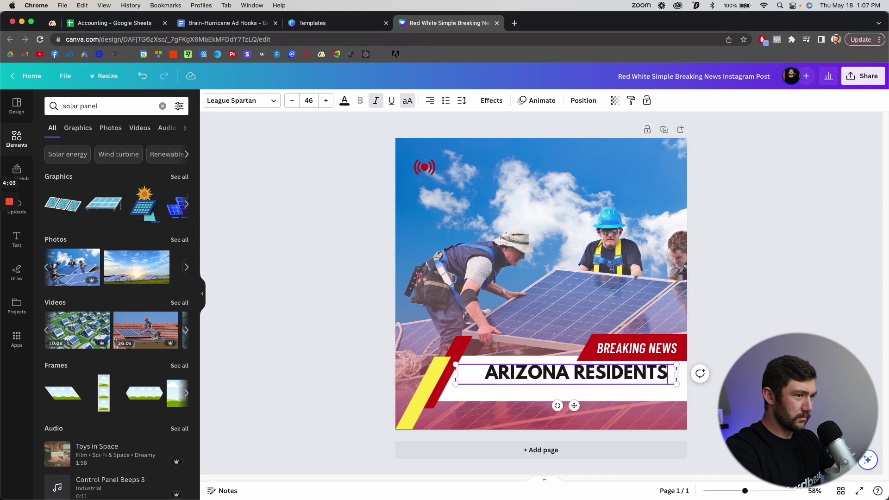
text(A)
key(BackSpace)
key(BackSpace)
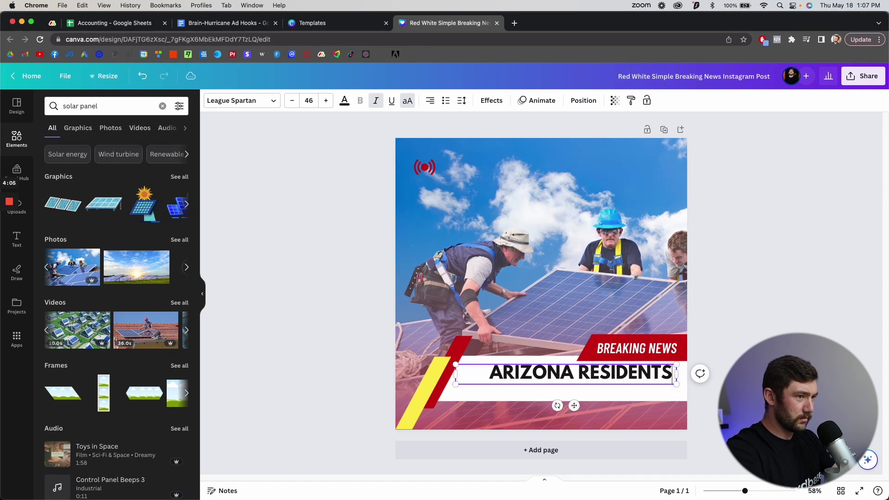
text(GETTING)
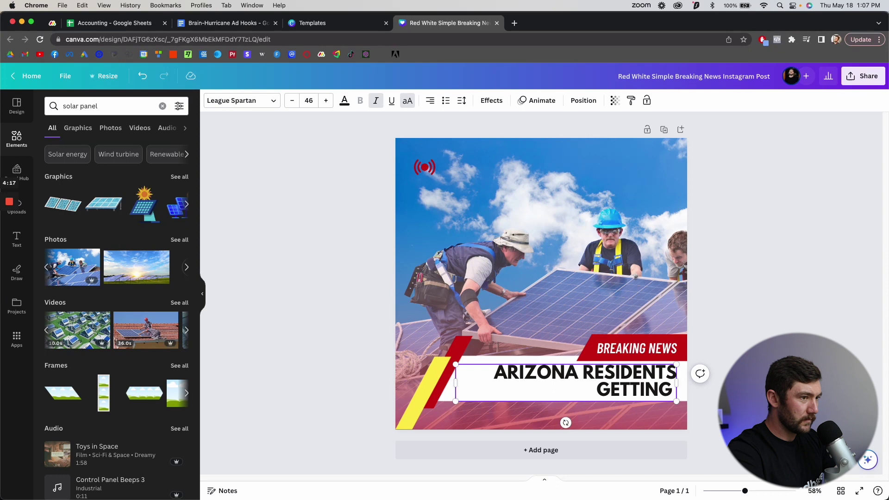
key(BackSpace)
key(BackSpace)
key(BackSpace)
key(BackSpace)
key(BackSpace)
key(BackSpace)
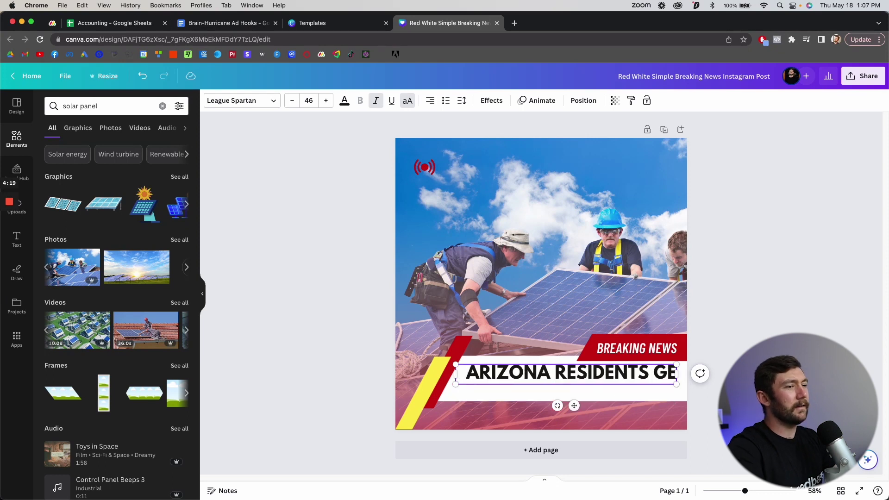
Step: Replace the headline text in the white banner with "NEW TAX CREDITS MAKING SOLAR A NO BRAINERS IN ARIZONA"
key(alt+shift+Left)
key(alt+shift+Left)
key(alt+shift+Left)
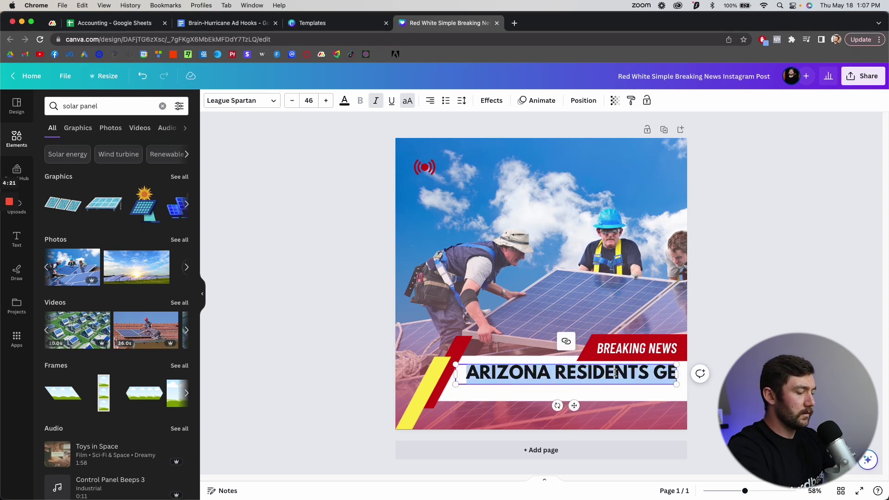
text(TAX CREDITS)
key(BackSpace)
text(NEW)
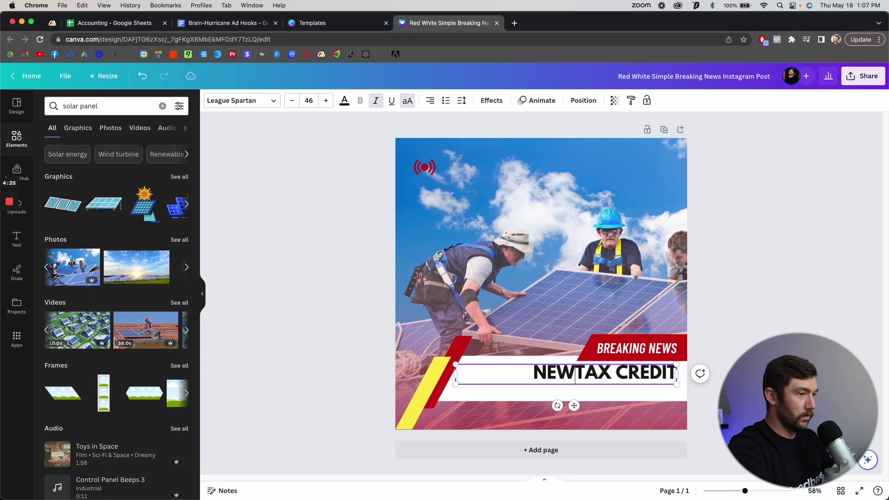
click(674, 374)
text(S)
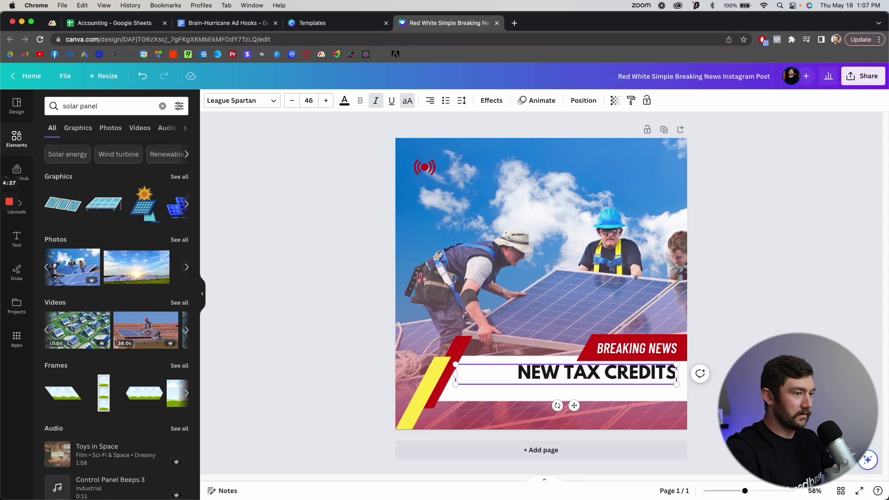
text( MAKING SOLAR)
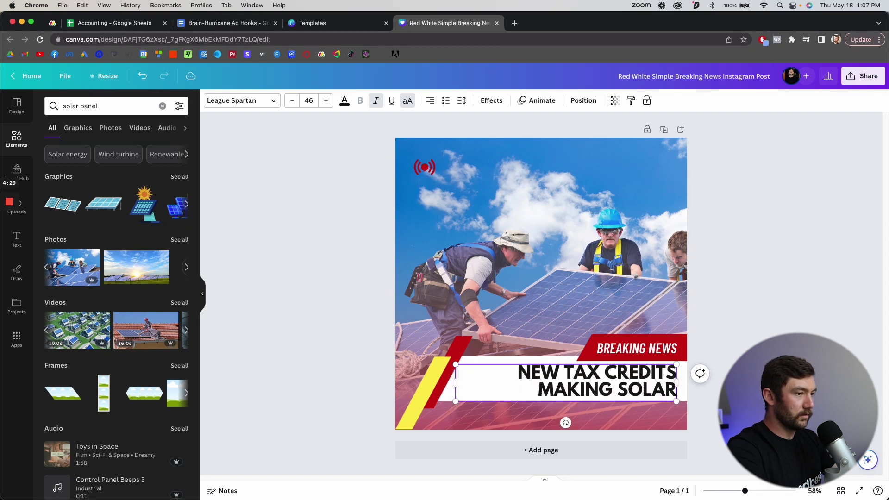
text( A NO BRAINERS)
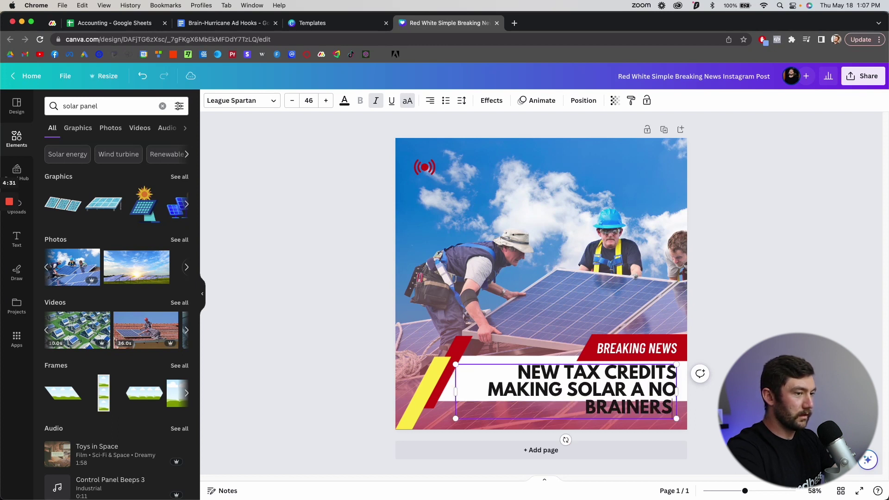
text( IN ARIZONA)
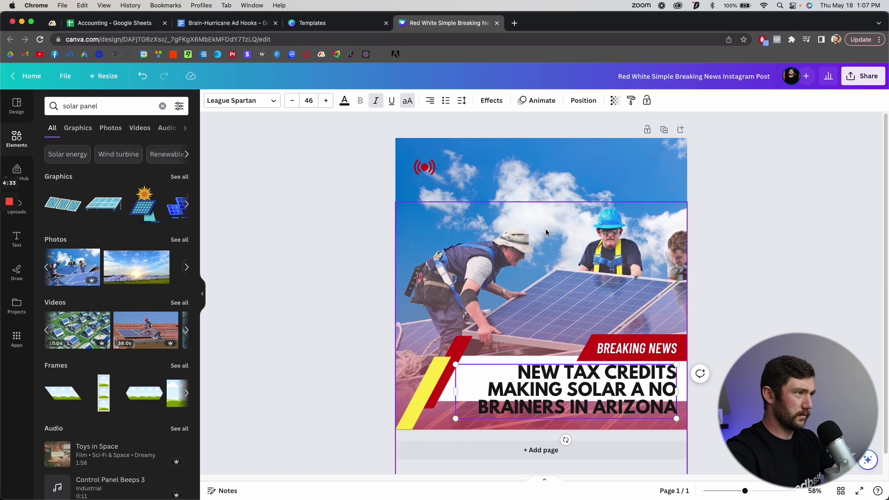
Step: Reduce the headline's font size to 33 so the text fits on two lines in the white banner
click(293, 102)
click(292, 102)
click(293, 102)
click(293, 102)
click(293, 102)
click(293, 102)
click(293, 102)
click(293, 102)
click(292, 102)
click(293, 102)
click(292, 102)
click(293, 102)
click(293, 102)
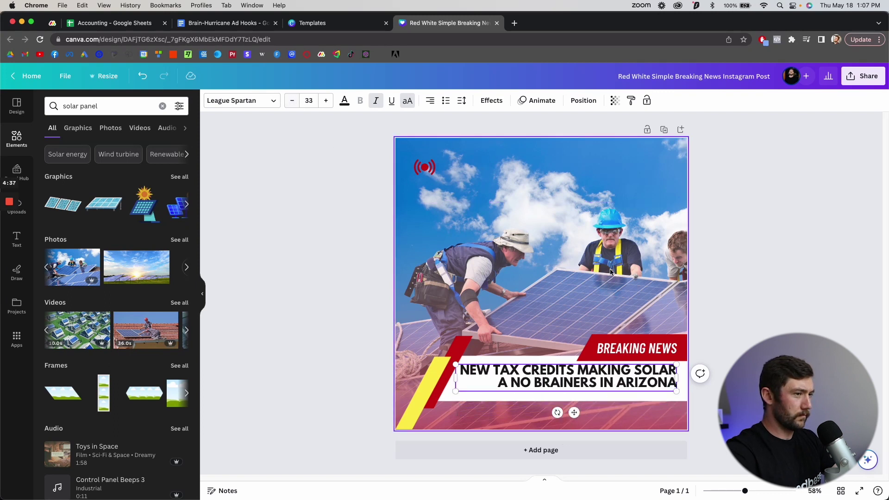
Step: Resize the headline text box to keep it clear of the diagonal stripes and set its font size to 32.5
drag(455, 391, 407, 422)
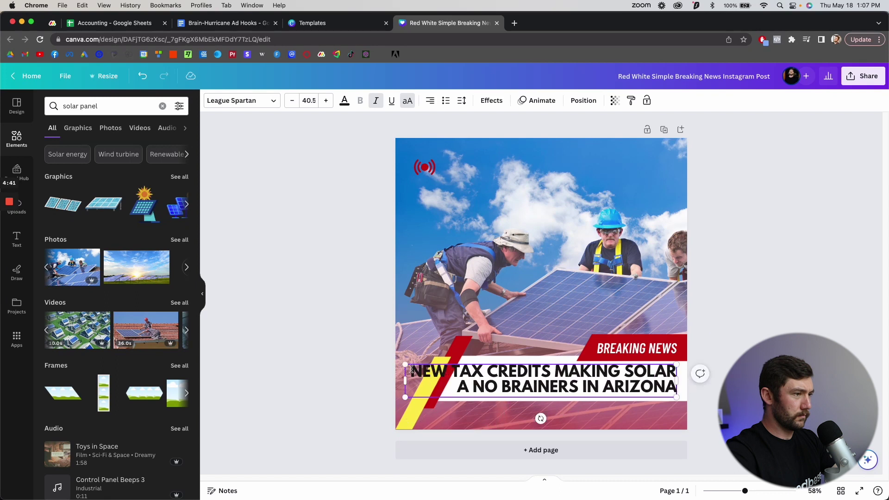
drag(404, 382, 456, 387)
click(290, 101)
click(291, 101)
click(291, 101)
click(291, 101)
click(291, 101)
click(291, 101)
click(291, 101)
click(291, 101)
click(327, 106)
click(327, 107)
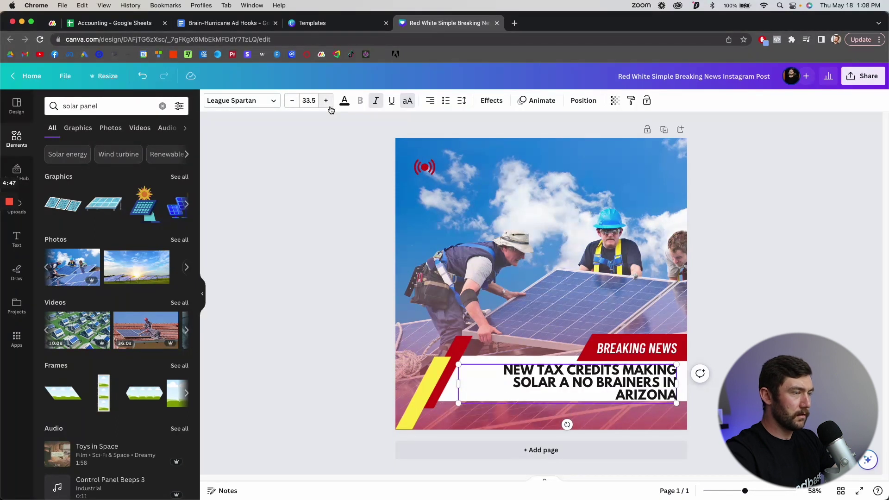
click(296, 107)
Step: Move the headline slightly down to centre it vertically in the white banner and deselect it
click(821, 320)
drag(635, 390, 635, 396)
key(Escape)
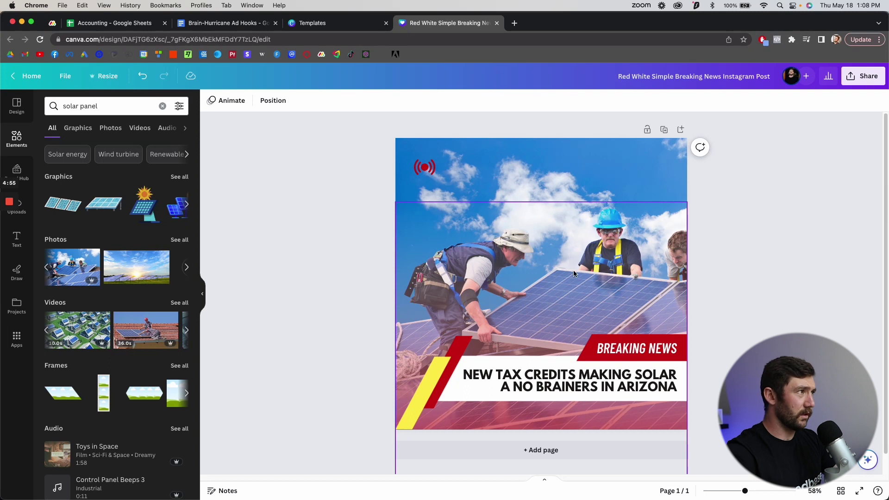
Step: Switch to the ad hooks document in Google Docs and start a blank line below the three Round 2 hooks
click(223, 22)
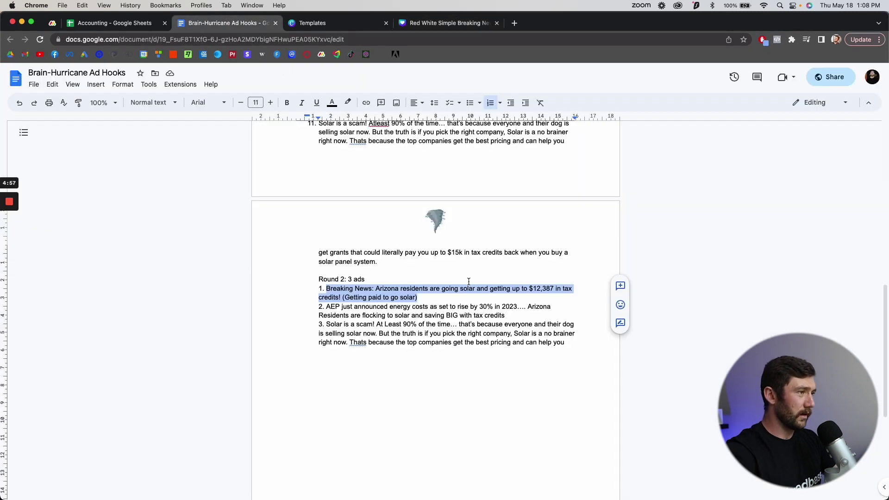
scroll(448, 220, down, 2)
click(429, 343)
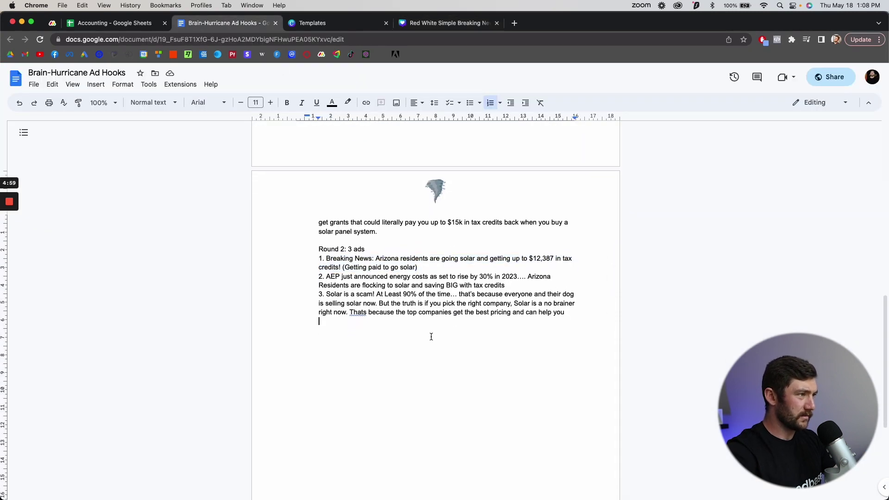
key(Return)
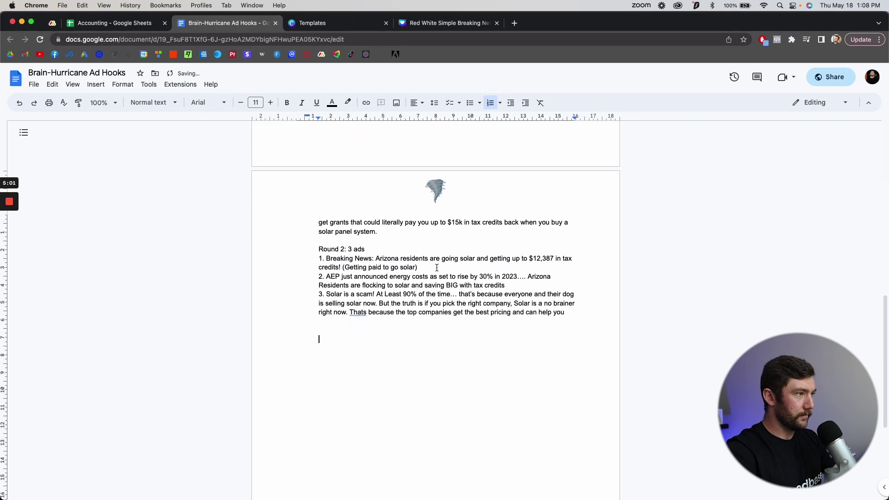
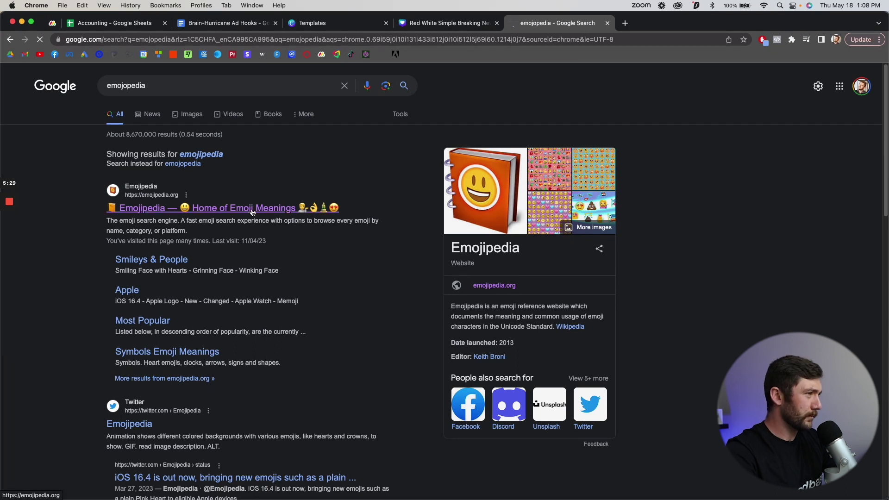
Step: Return to the ad hooks document and start a new paragraph, "And the best part is", below the copied Arizona residents hook
click(461, 26)
click(337, 25)
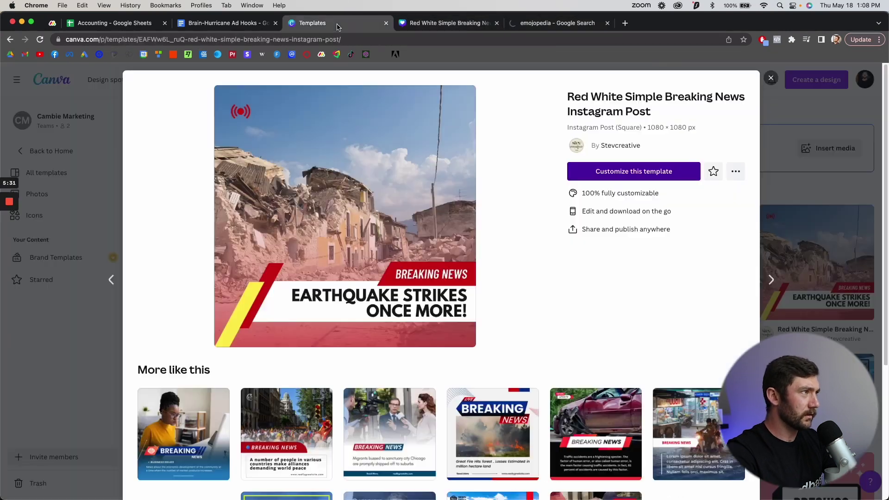
click(232, 23)
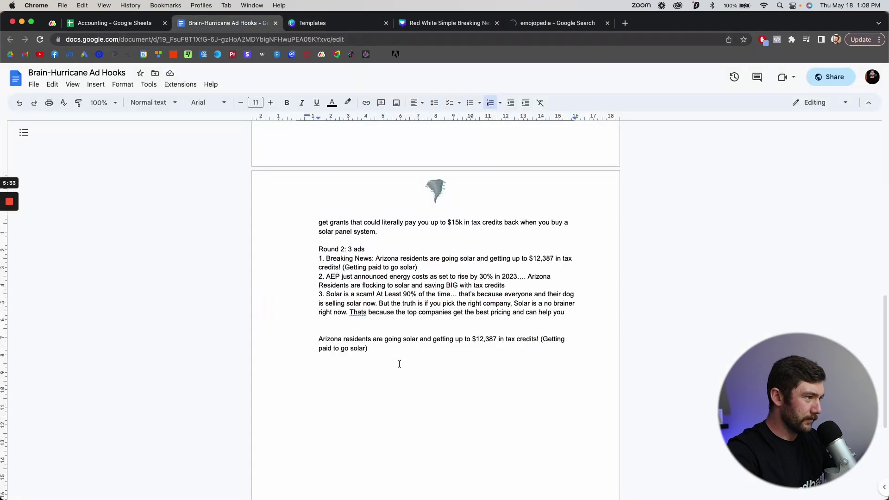
key(Return)
key(Return)
text(And the best part is)
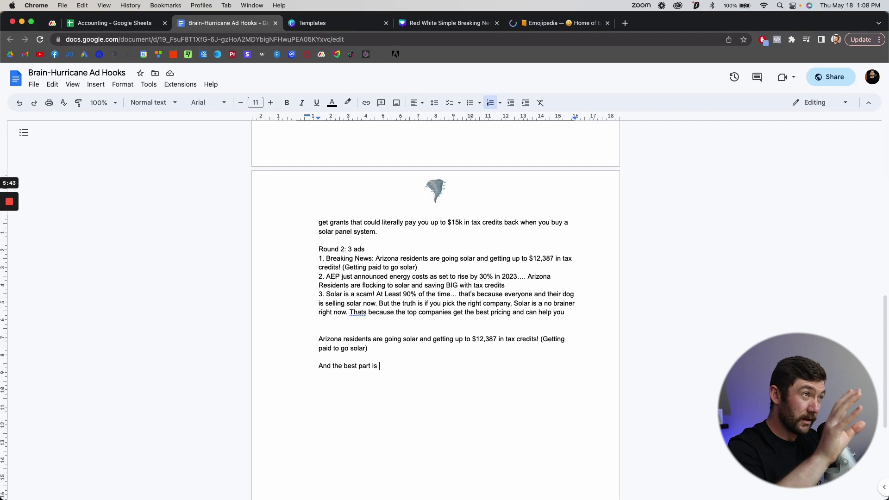
Step: Review the headline wording in the Canva Breaking News design
click(352, 23)
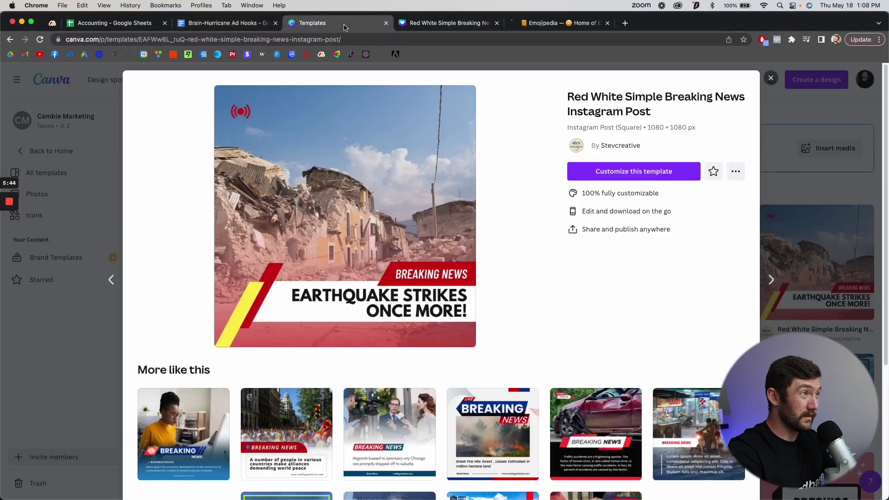
click(434, 24)
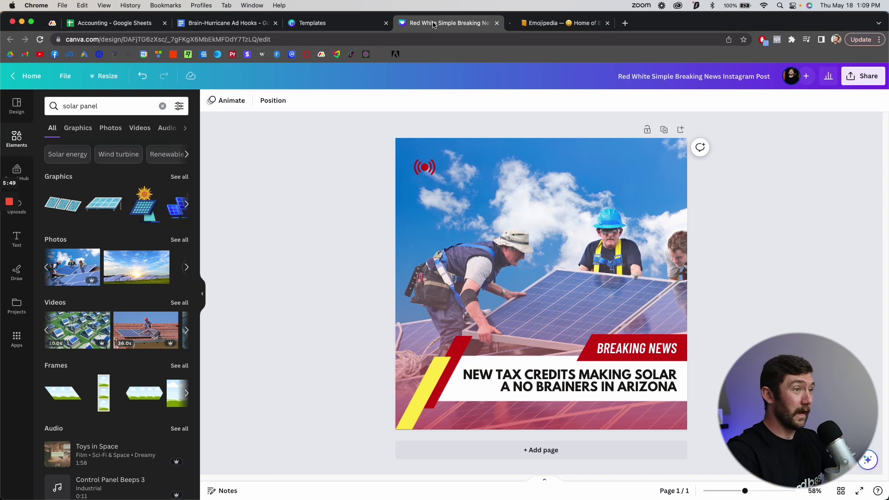
double_click(547, 373)
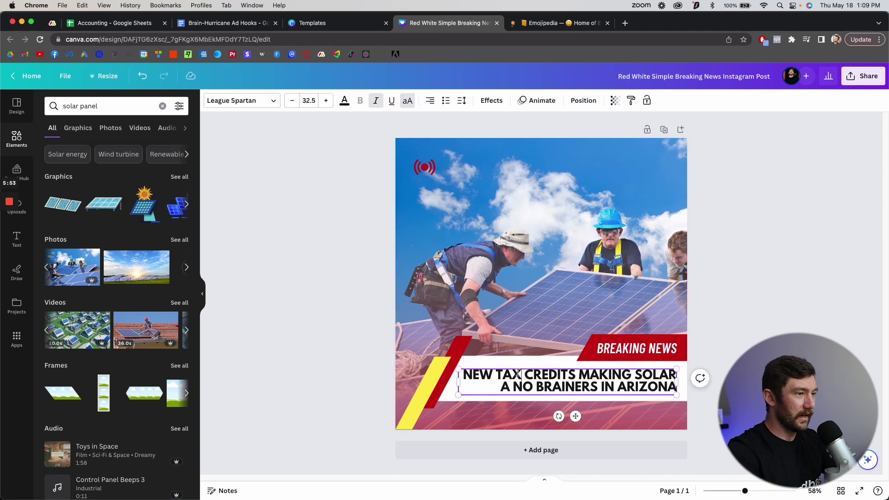
triple_click(536, 392)
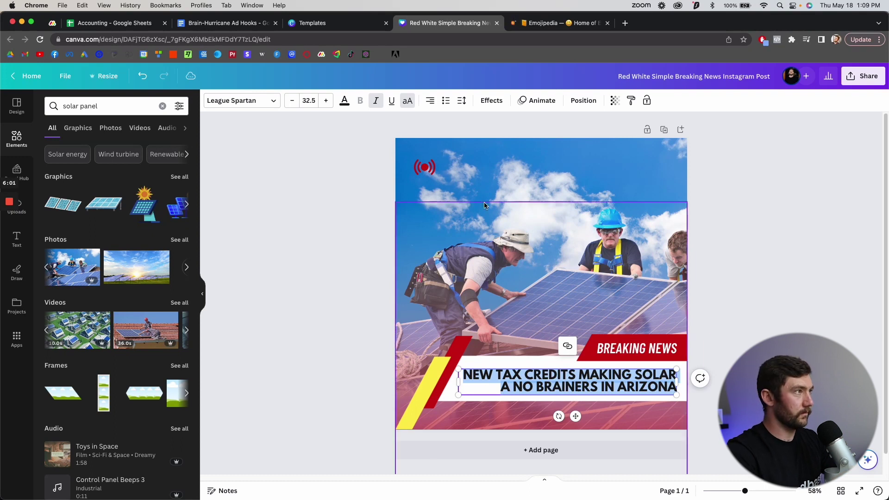
click(316, 24)
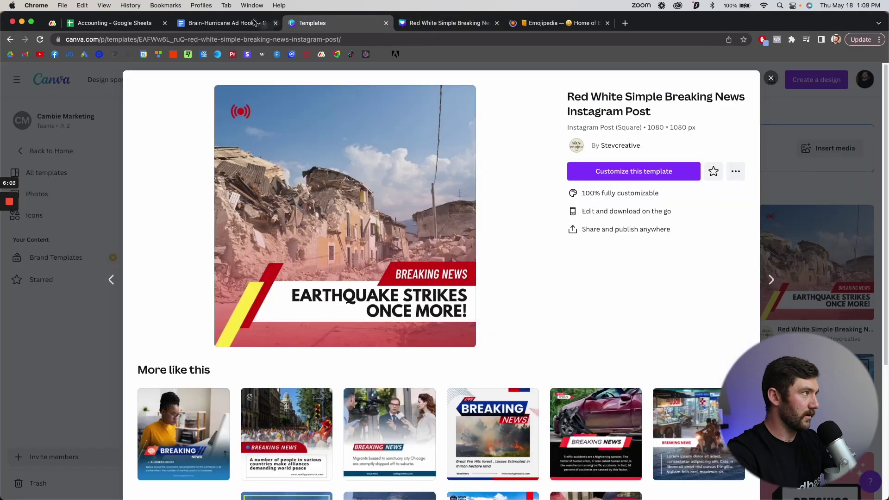
Step: Return to the ad hooks document and complete the best-part sentence with "you can lower your electricity bill by up to 67%"
key(ctrl+shift+Tab)
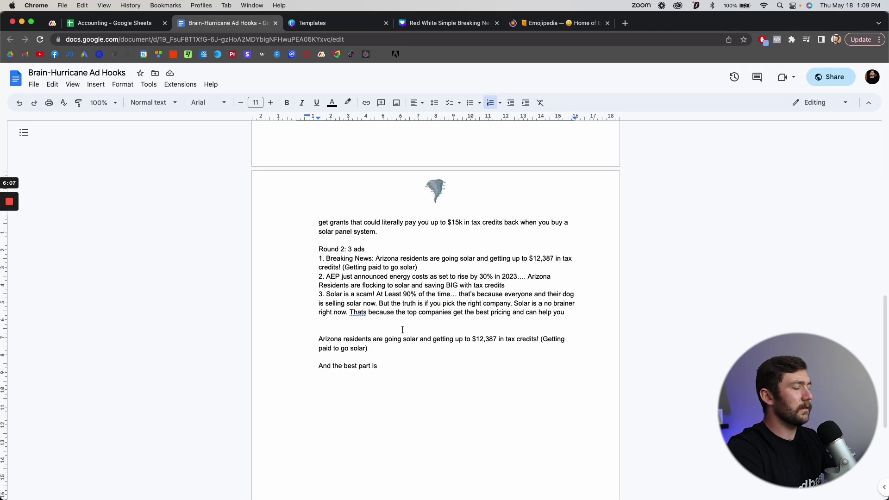
text(yo)
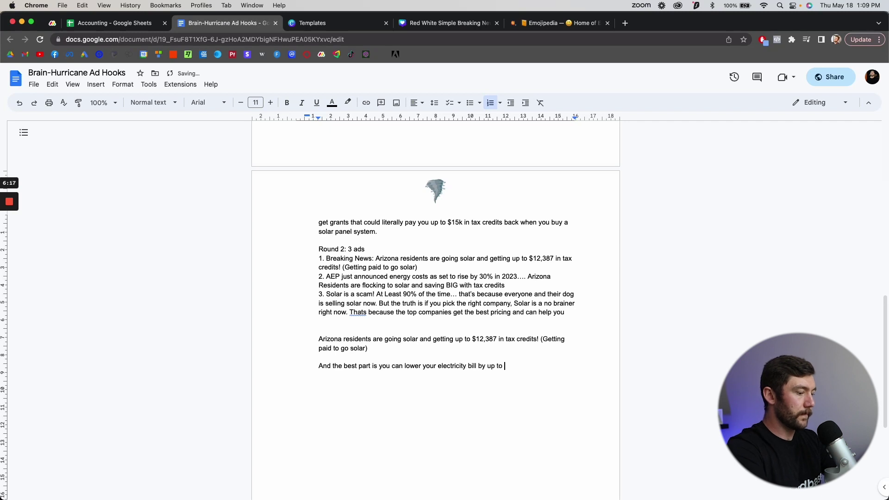
text(67%)
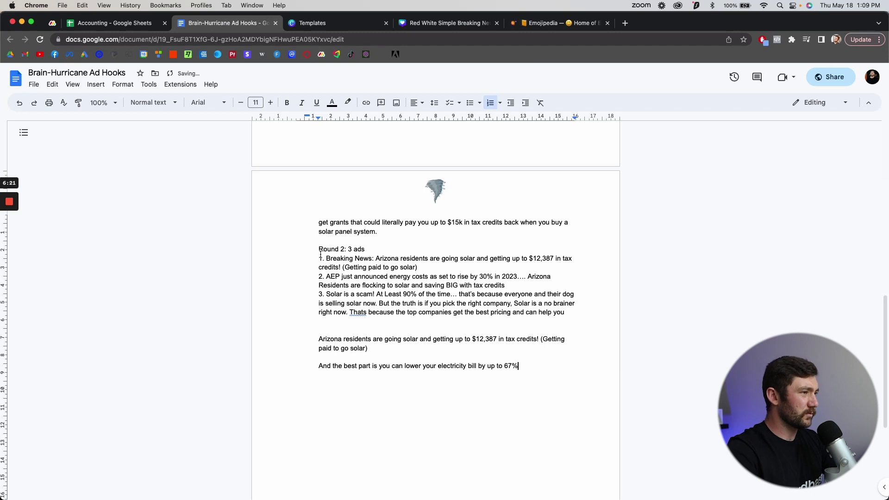
Step: Add two paragraphs below the electricity bill sentence: "But not everyone qualifies…" and "To see if you are eligible click below."
mouse_move(323, 259)
mouse_down()
mouse_move(426, 267)
mouse_move(332, 262)
mouse_up()
click(533, 366)
key(Return)
key(Return)
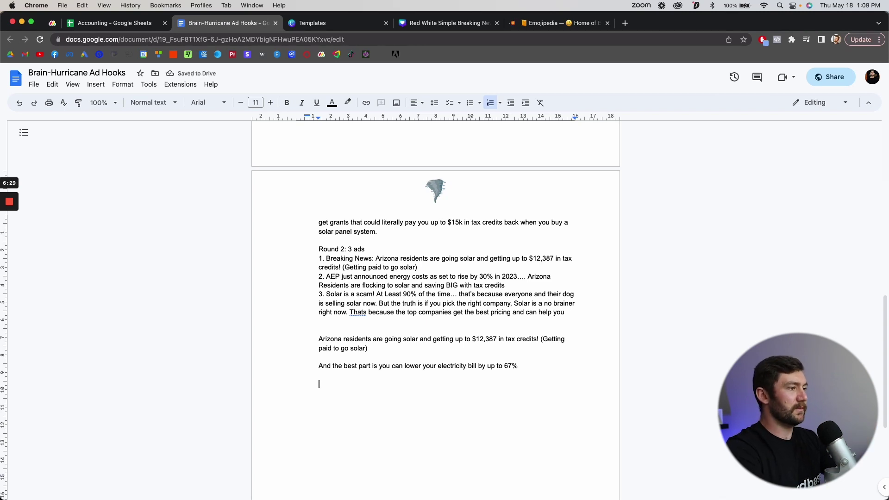
text(But not everyo)
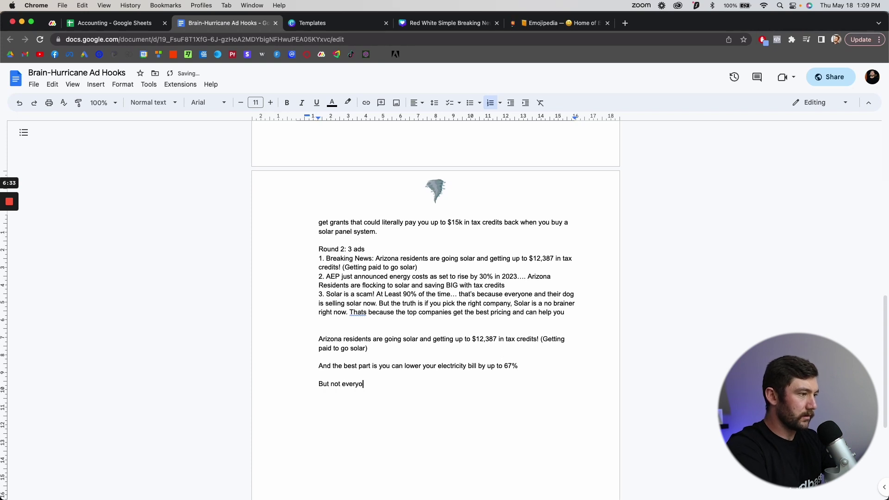
key(Return)
key(Return)
text(To see if you are eligible click below.)
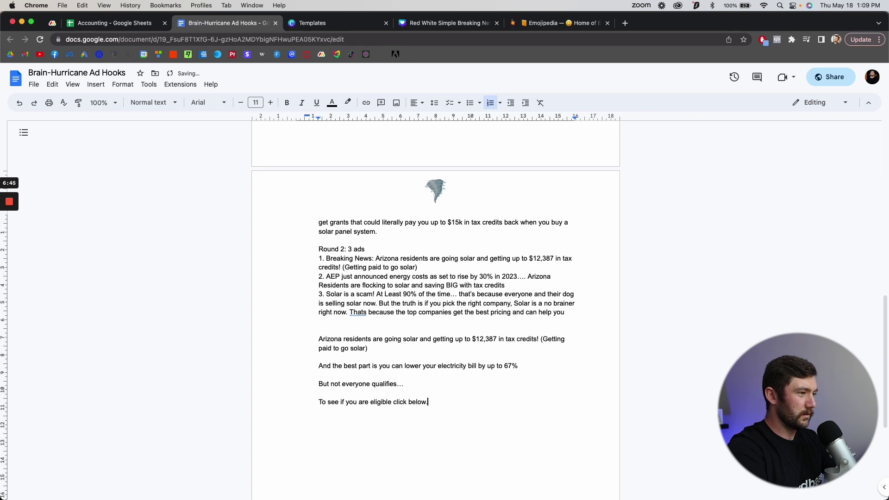
Step: Insert "But it’s important to act fast because electricity costs are set to rise by 12% on average." above the "But not everyone qualifies…" line
key(Return)
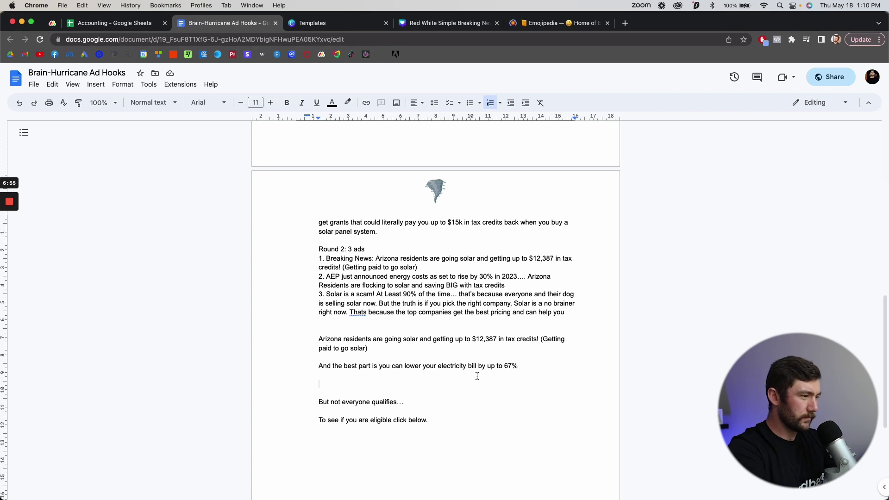
text(B)
key(BackSpace)
text(But it’s important to act fast because electricity costs are set to rise by 12)
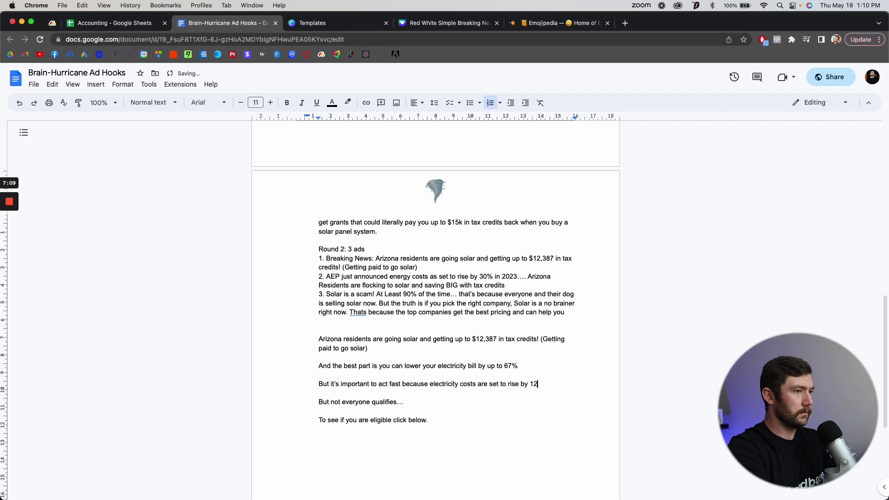
text(ge)
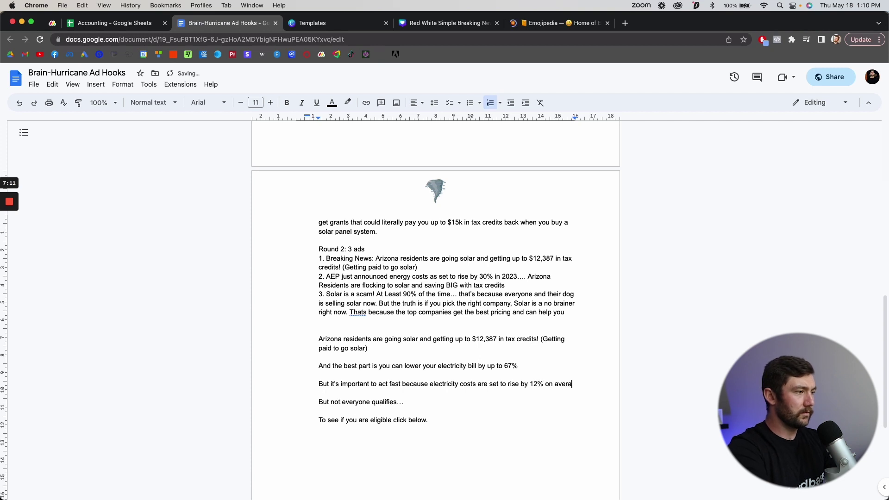
drag(530, 385, 555, 385)
click(426, 393)
text(.)
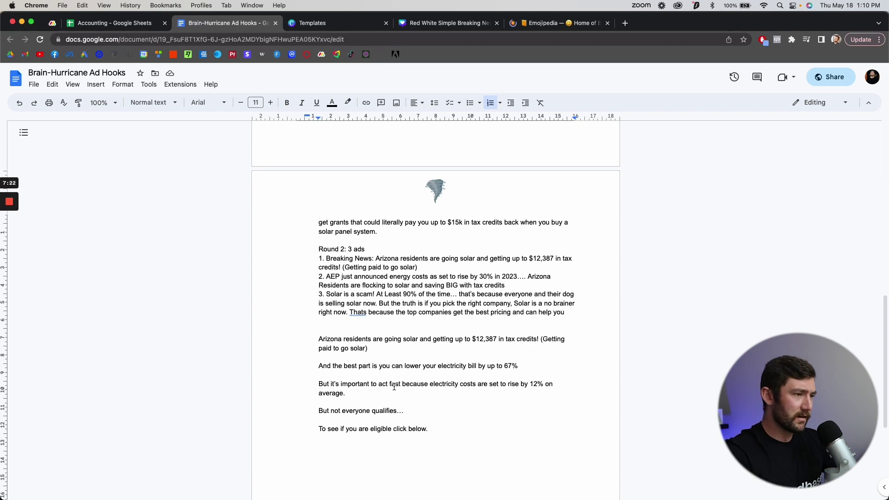
click(421, 411)
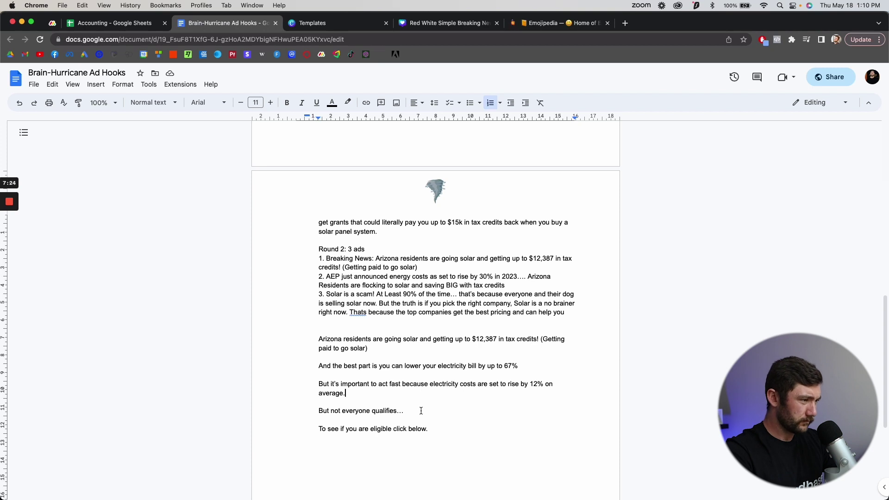
Step: Insert "So going solar makes more sense than ever." above the "But not everyone qualifies…" line and select the whole ad copy
key(Return)
key(Return)
text(So going solar make)
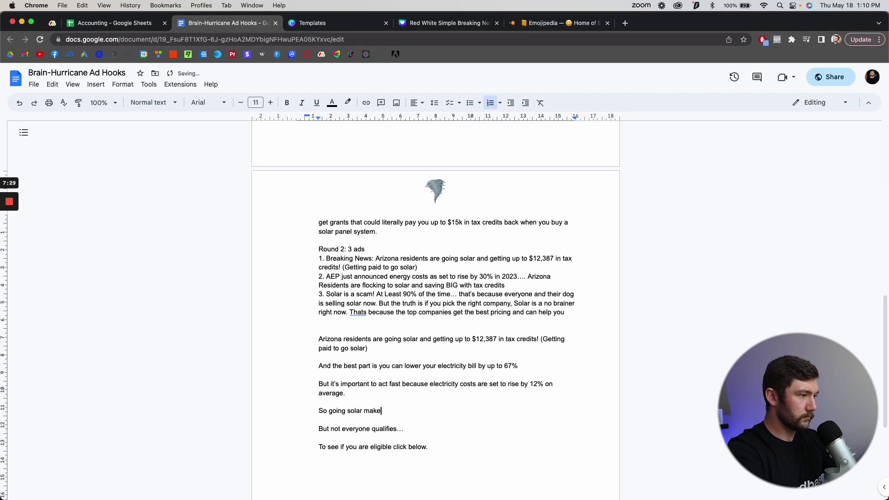
text(s more sense than )
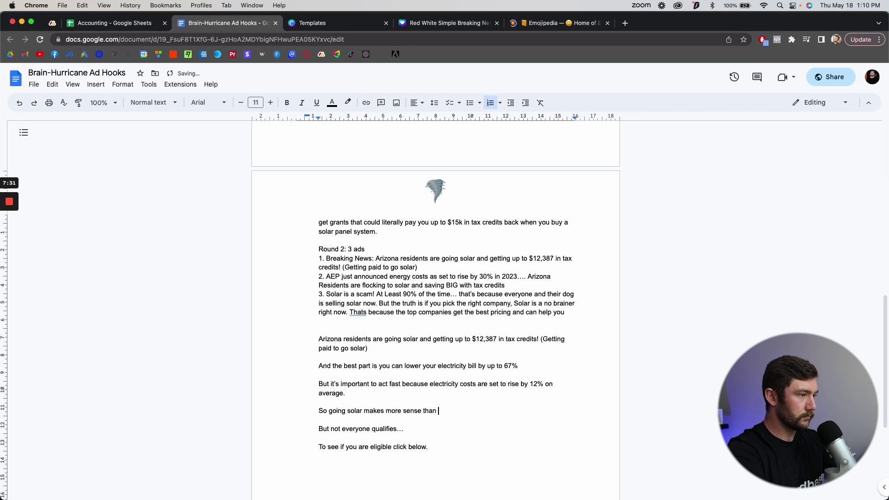
text(ever.)
drag(319, 339, 429, 447)
click(535, 437)
drag(318, 339, 428, 447)
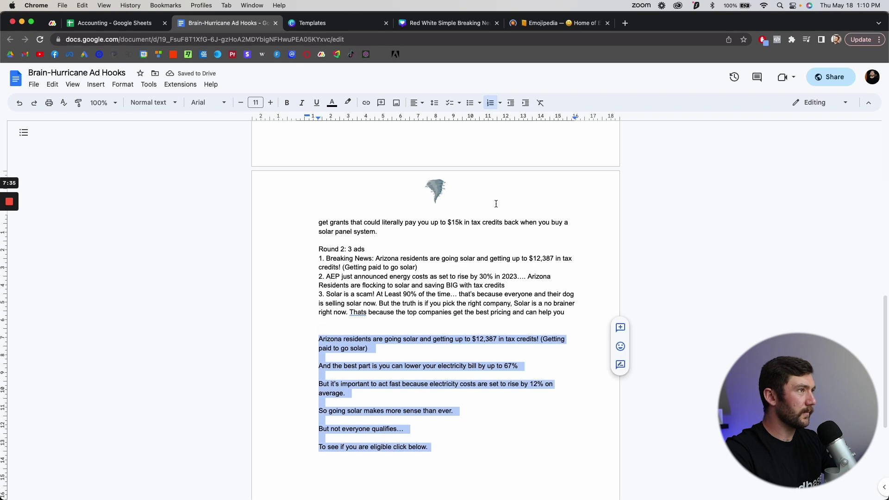
Step: Switch to the Canva Breaking News design with the tax credits headline and download it as a PNG
click(336, 23)
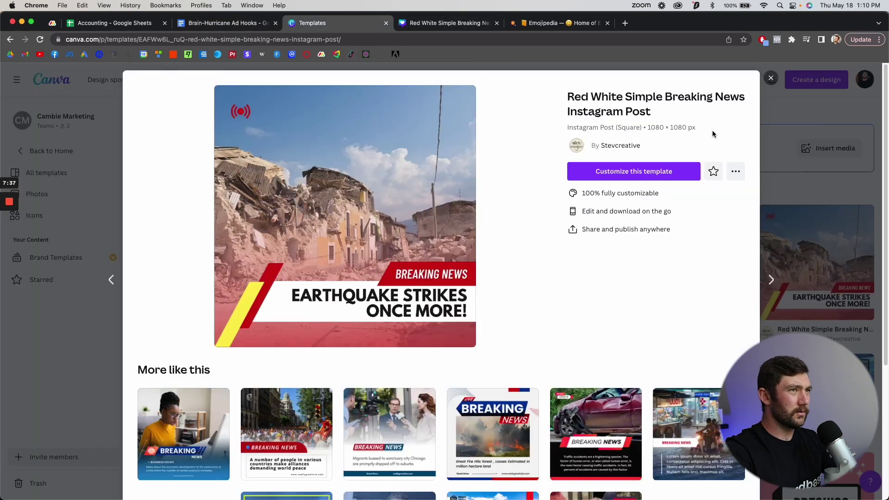
click(447, 23)
click(730, 341)
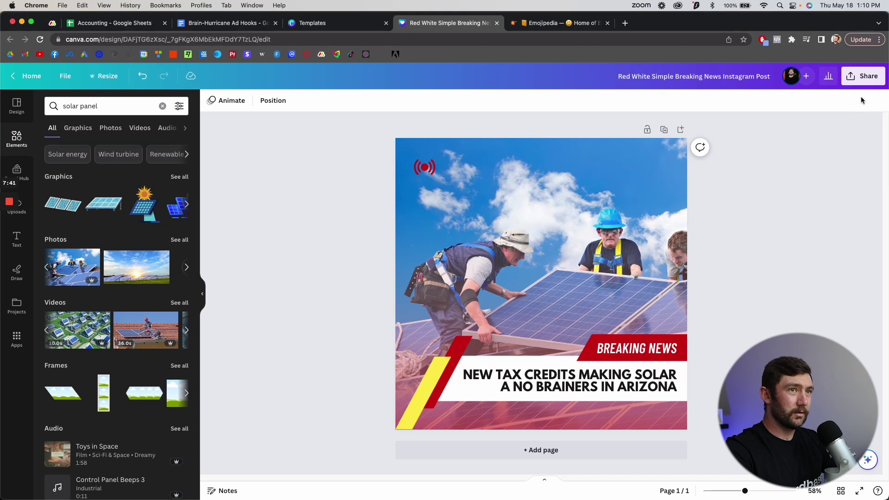
click(862, 76)
click(763, 313)
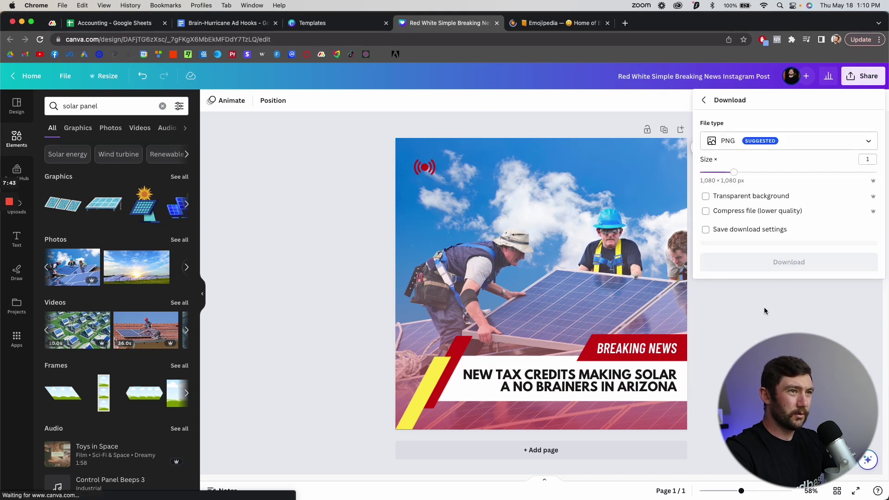
click(798, 260)
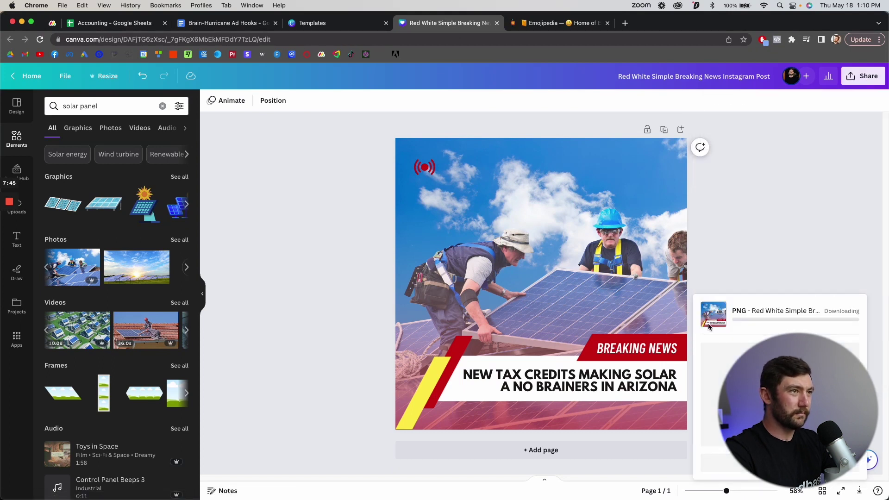
Step: Make a copy of the Breaking News design and return to the original design
click(64, 79)
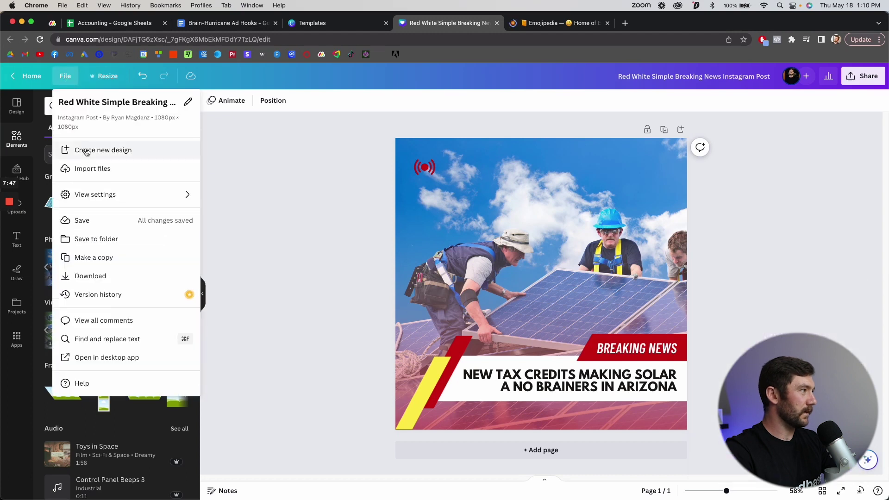
click(108, 259)
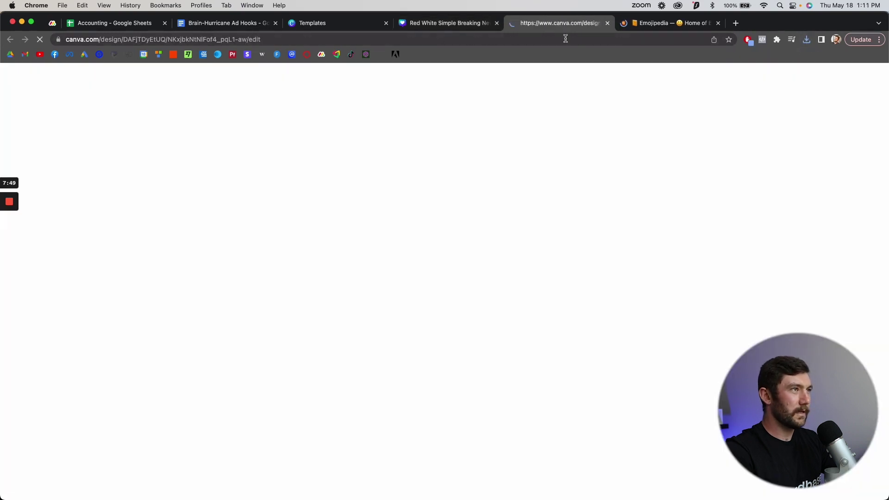
click(475, 27)
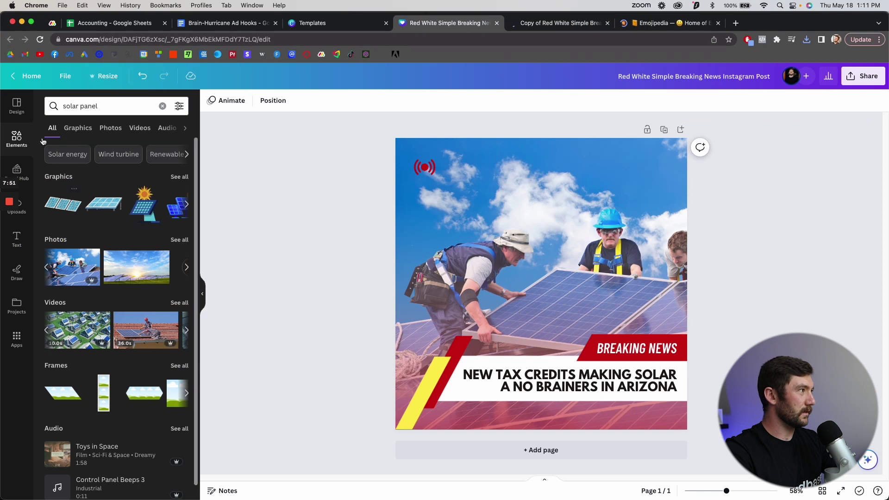
Step: Save the original Breaking News design to a new folder named "solar"
click(65, 76)
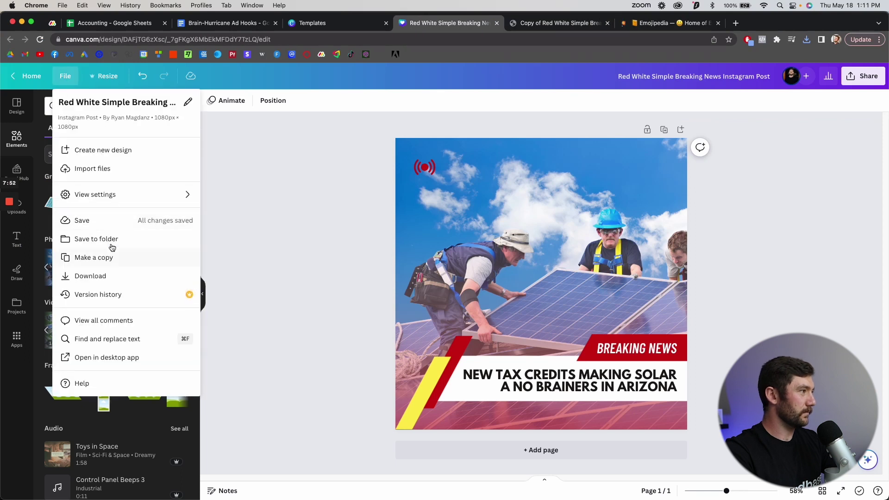
click(108, 241)
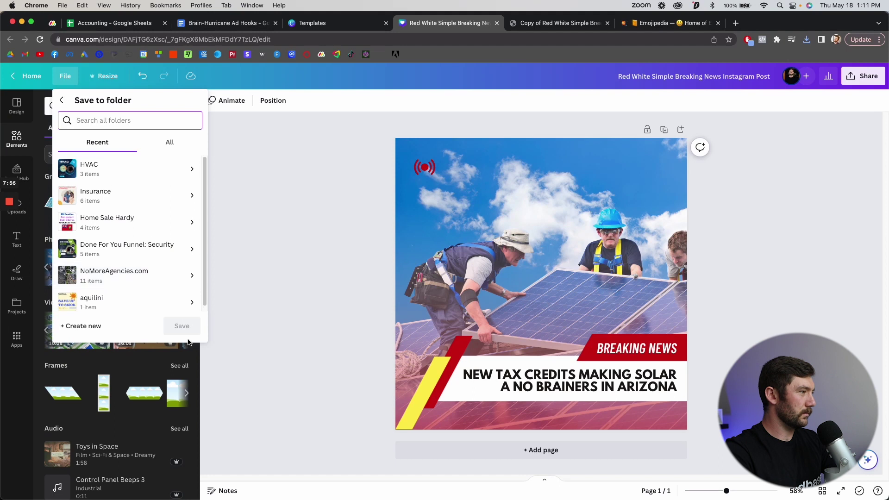
click(84, 326)
text(solar)
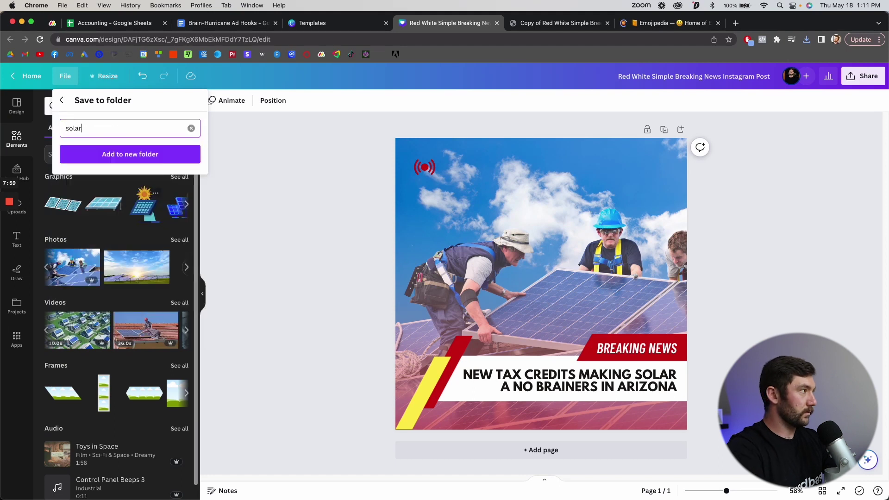
click(129, 151)
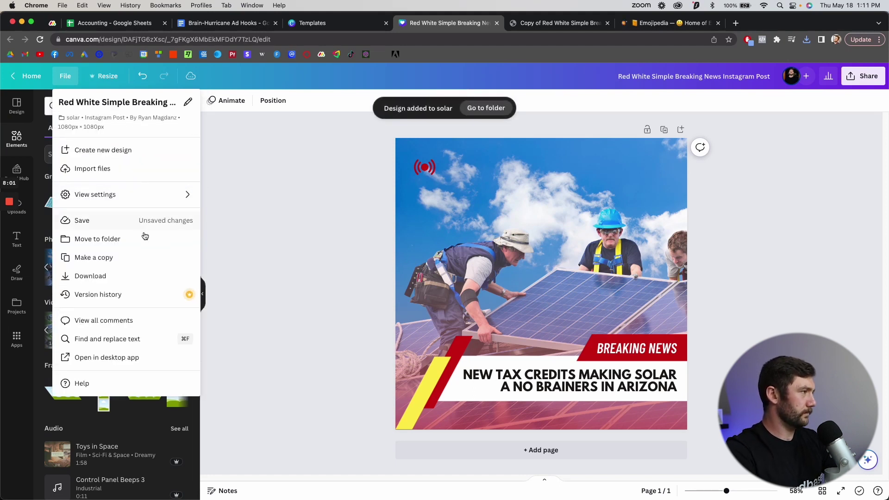
Step: In the copied design, replace the headline with "ARIZONA RESIDENTS ARE SAVING 67% OFF THEIR ENERGY BILL WITH $0 DOWN SOLAR"
click(549, 27)
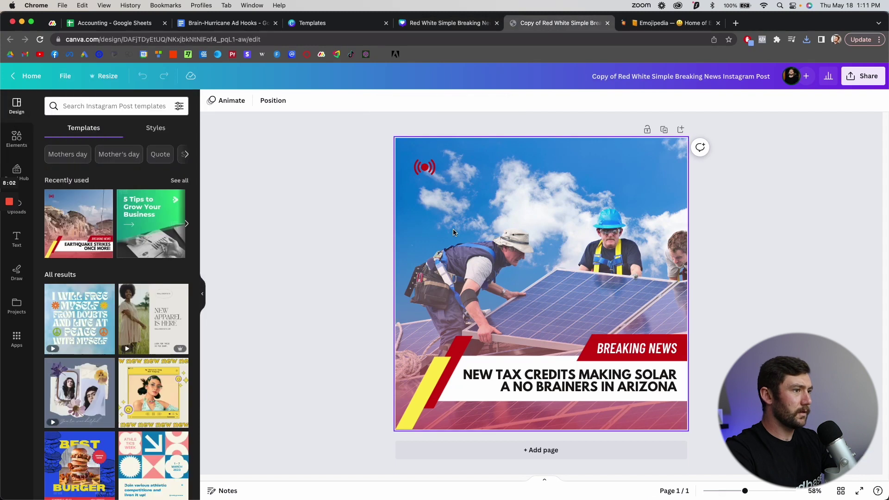
double_click(608, 376)
text(ARIZO)
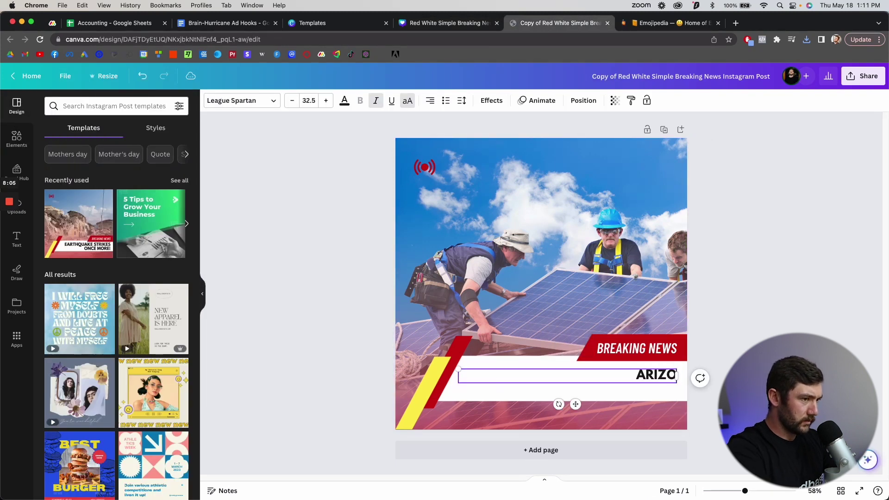
text(NA RESIDENTS ARE)
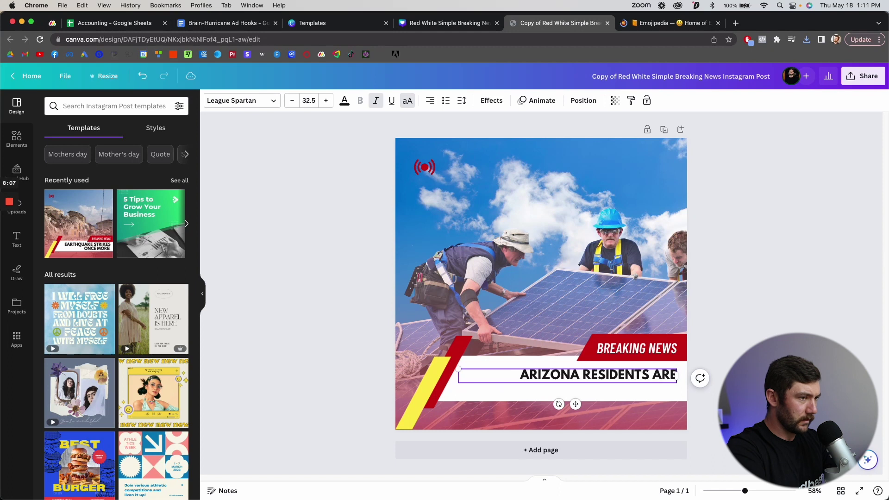
text( SAVING)
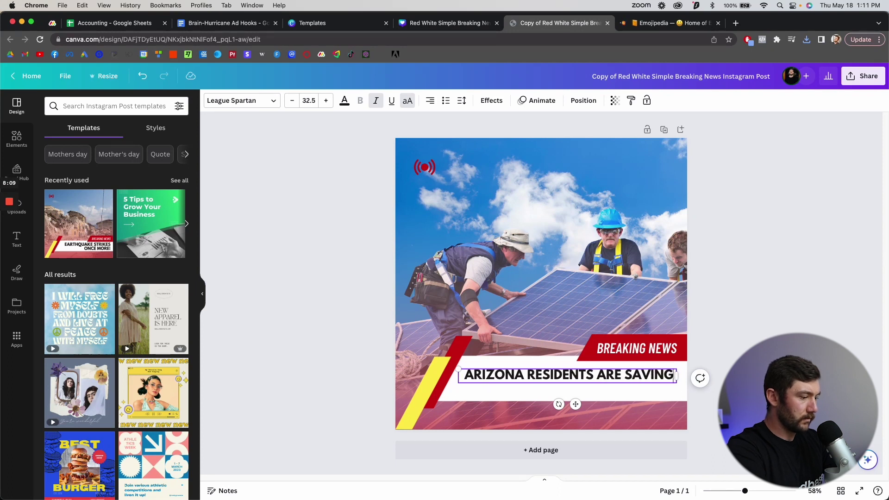
text( 67% OFF)
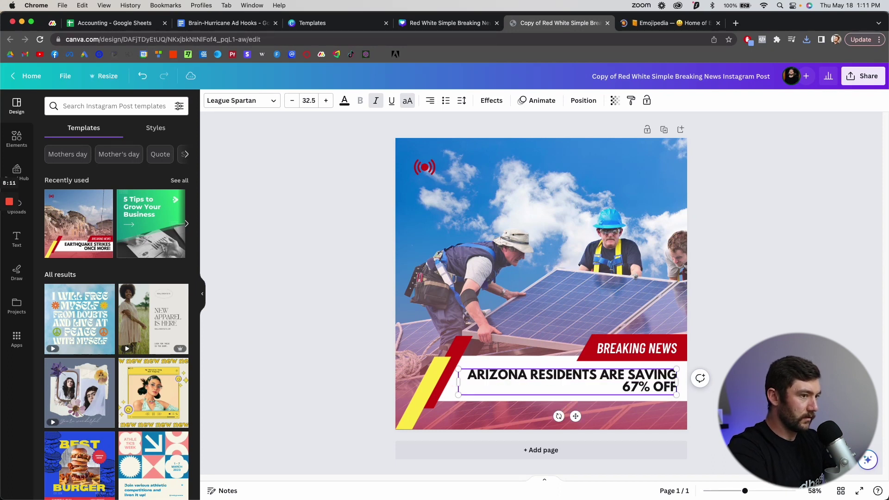
text( THEIR EN)
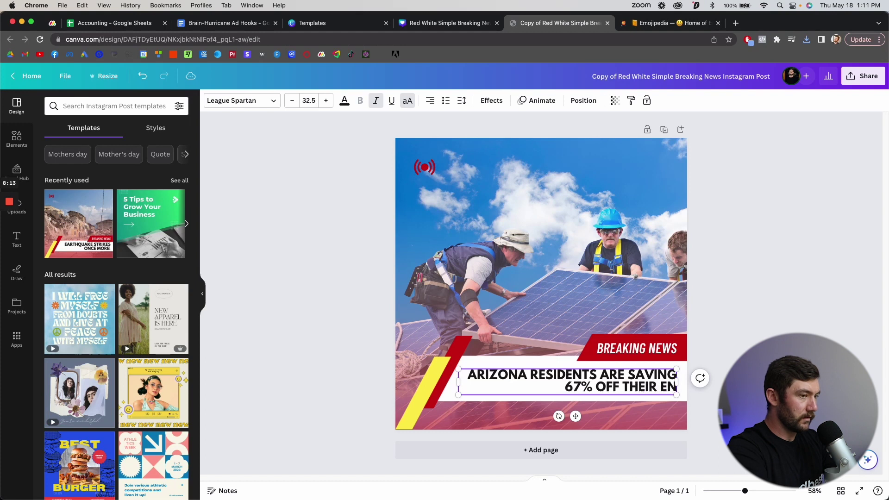
text(ERGY BILL WI)
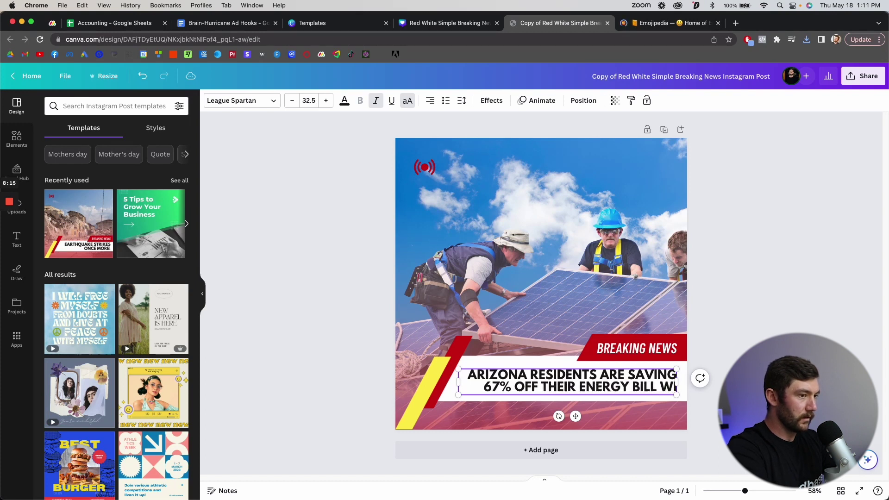
text(TH $0 DOWN SOLAR)
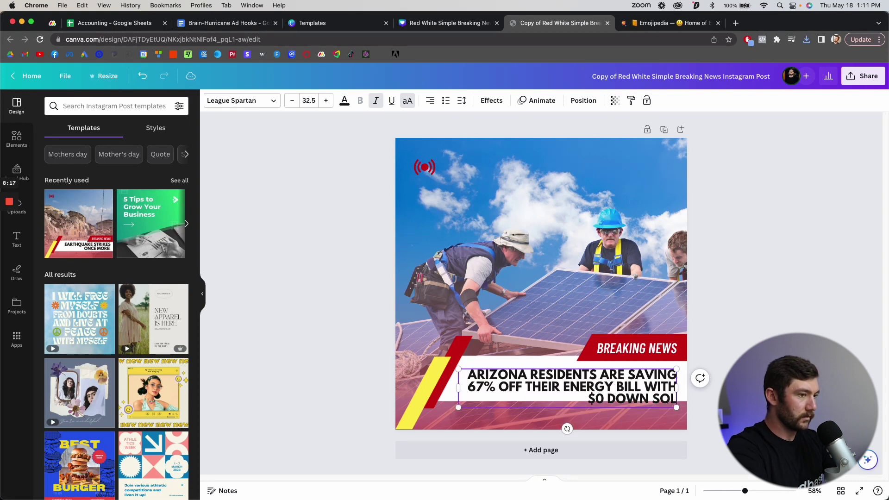
Step: Enlarge and reposition the Breaking News banner graphic so its white band covers all three lines of the headline
click(470, 395)
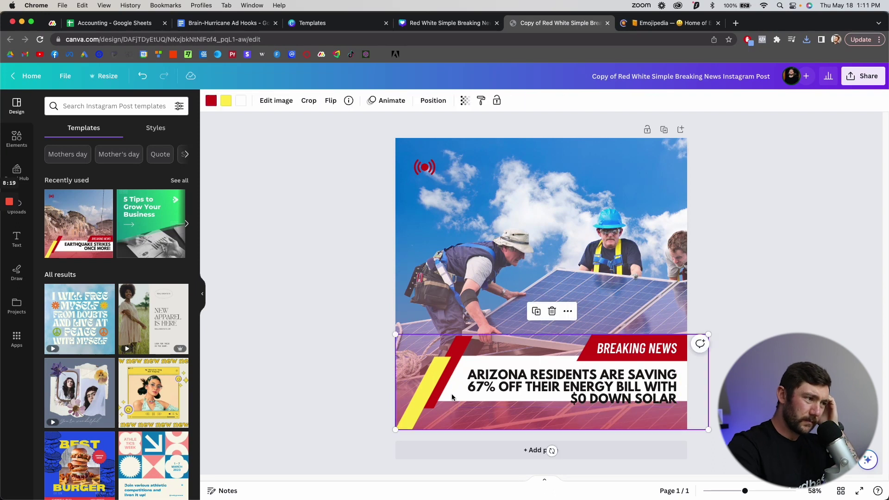
click(470, 395)
drag(470, 395, 517, 387)
drag(708, 430, 751, 443)
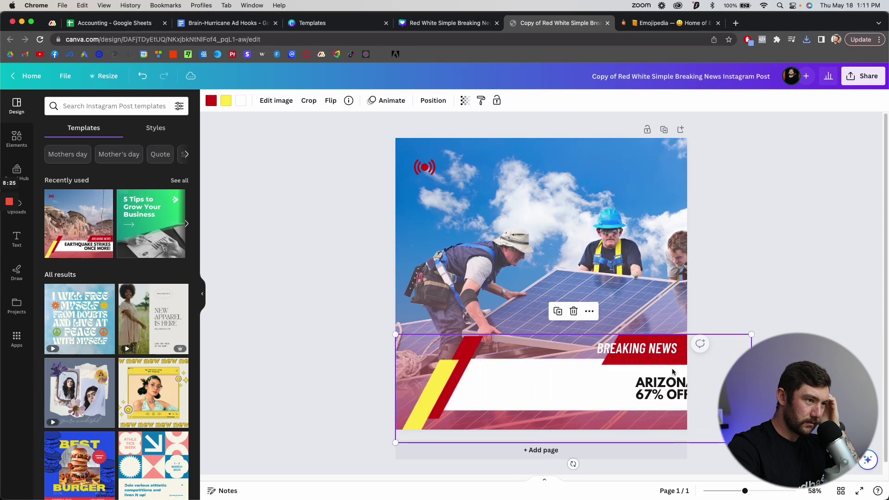
drag(395, 442, 521, 408)
key(Escape)
drag(672, 393, 503, 387)
key(Escape)
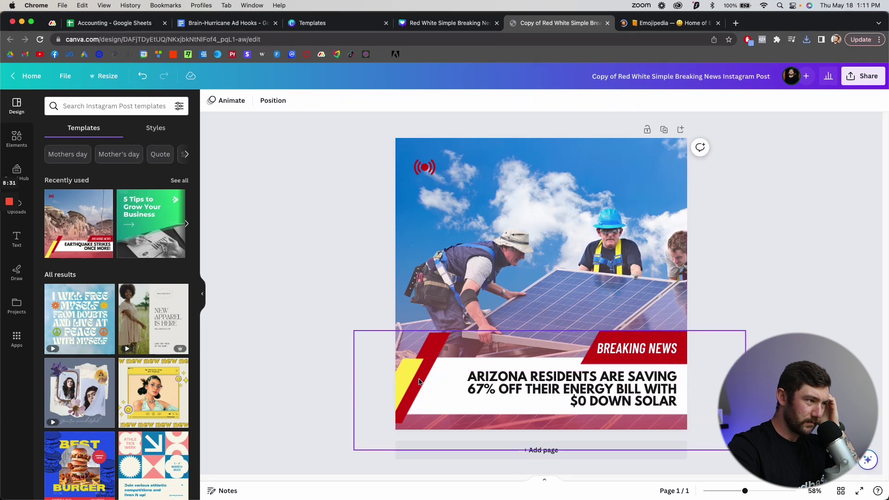
Step: Shrink the banner graphic slightly to bring its yellow stripe into the page, and nudge the headline to sit centred within the white band
click(419, 382)
drag(355, 450, 378, 445)
key(Escape)
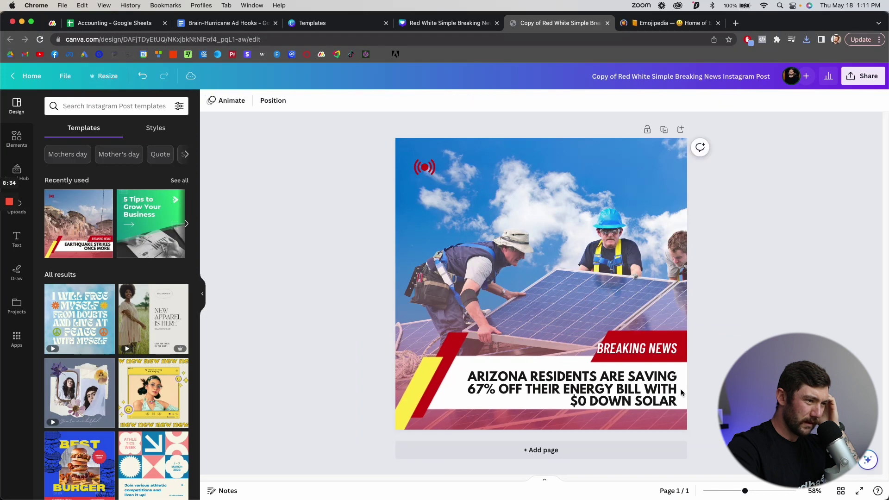
drag(682, 393, 676, 389)
key(Escape)
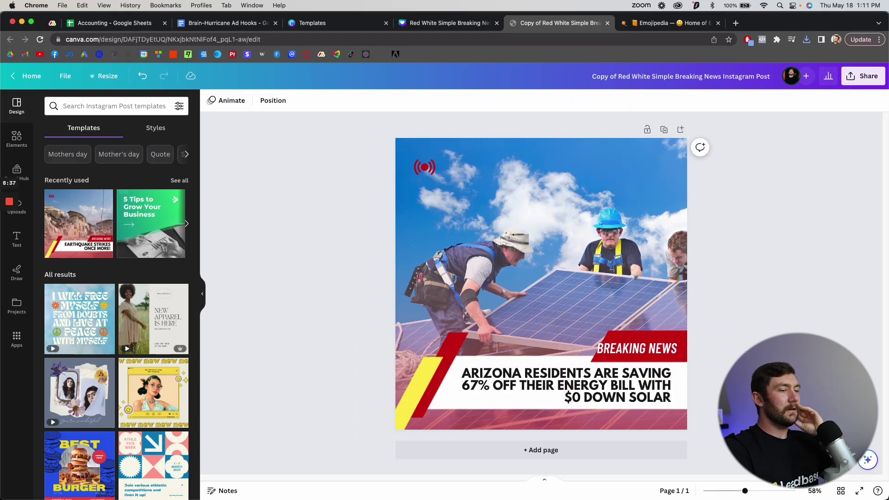
Step: Color the words "$0 DOWN SOLAR" in the headline with the document's red
click(656, 381)
double_click(655, 381)
drag(671, 397, 565, 397)
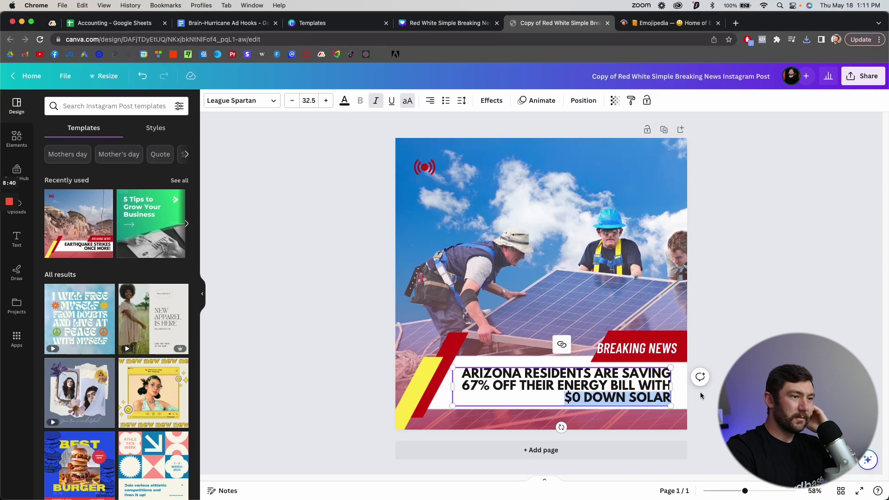
click(345, 101)
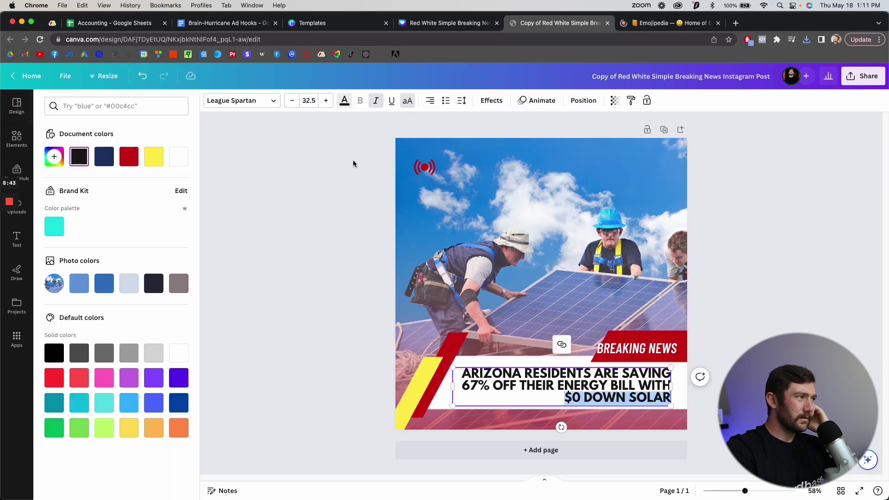
click(129, 159)
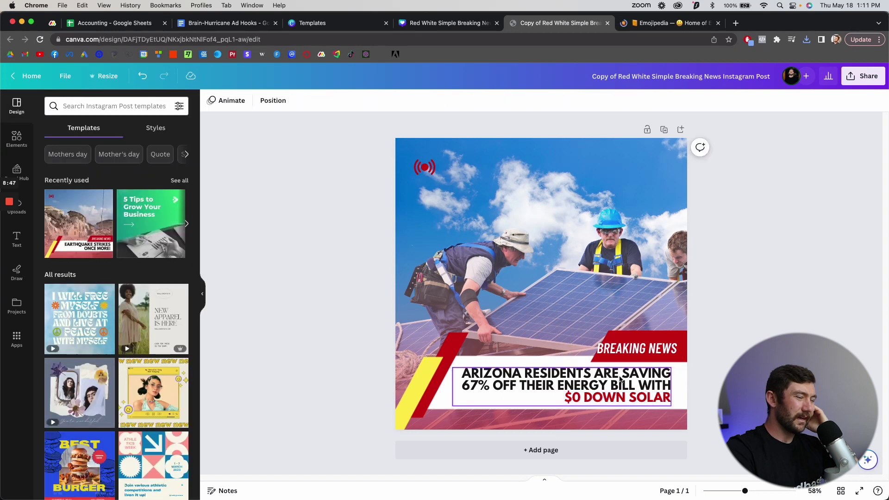
Step: Download the copied design with the 67% energy bill headline as a PNG
click(570, 395)
click(863, 76)
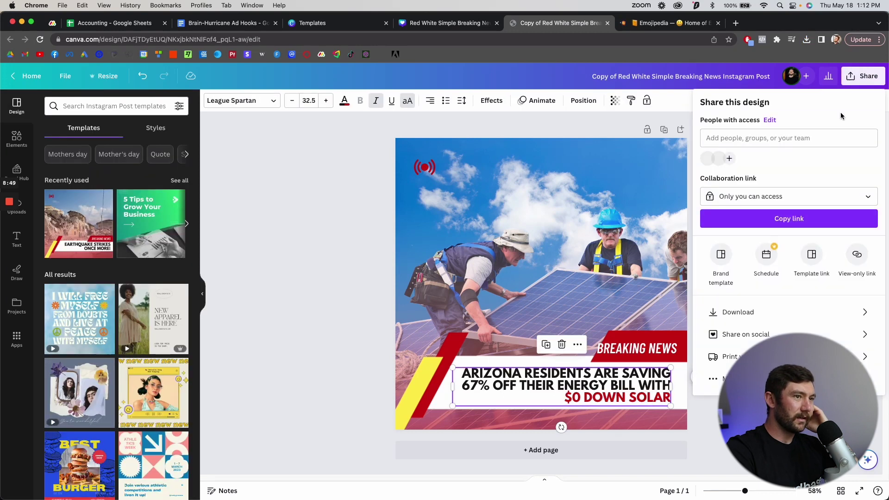
click(741, 312)
click(792, 259)
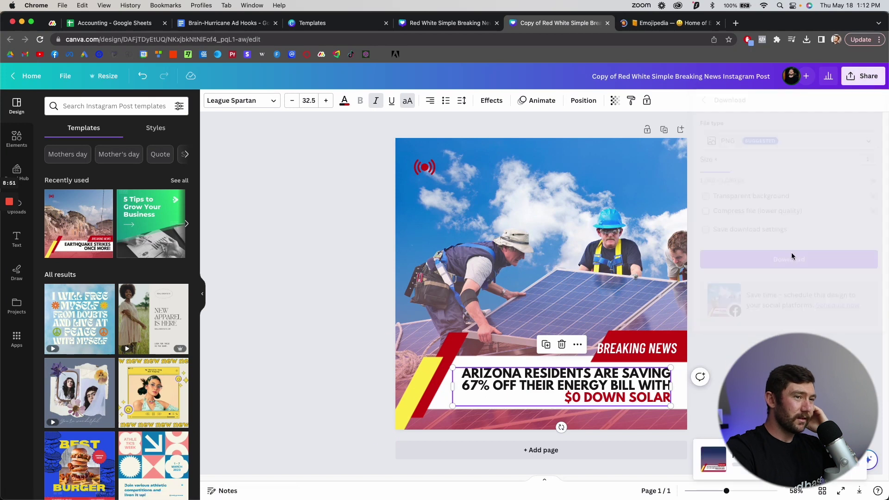
Step: Return to the home page and create a blank custom-size design of 1080 × 1080 px
click(30, 75)
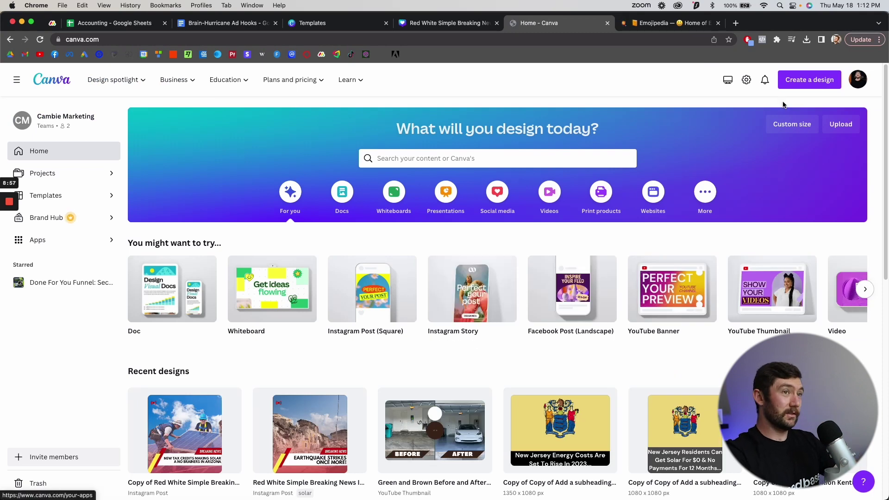
click(804, 84)
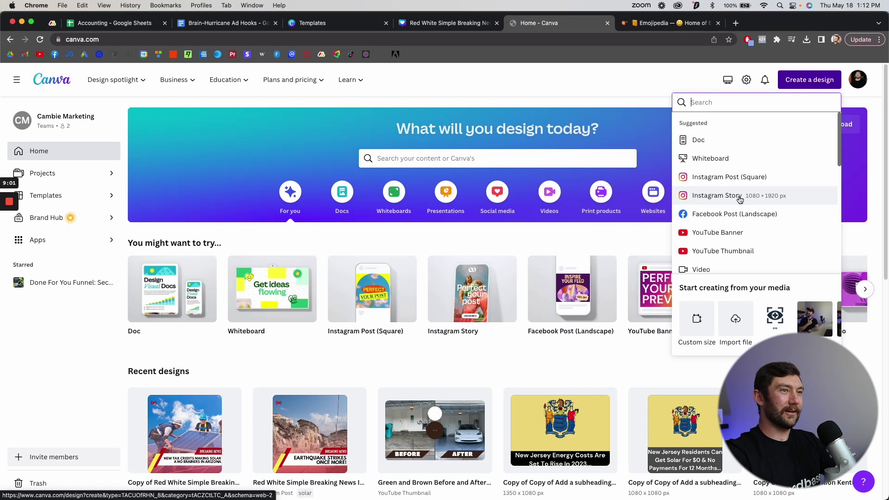
click(697, 319)
text(1080)
click(759, 142)
text(1080)
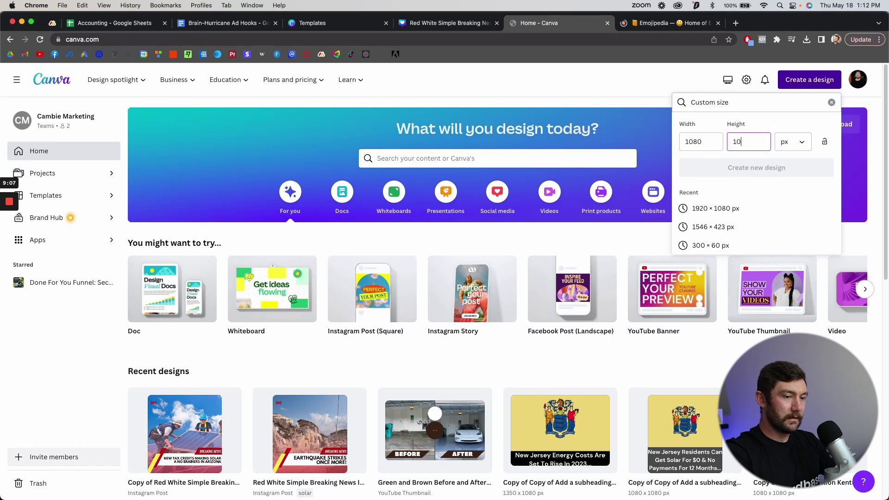
click(774, 171)
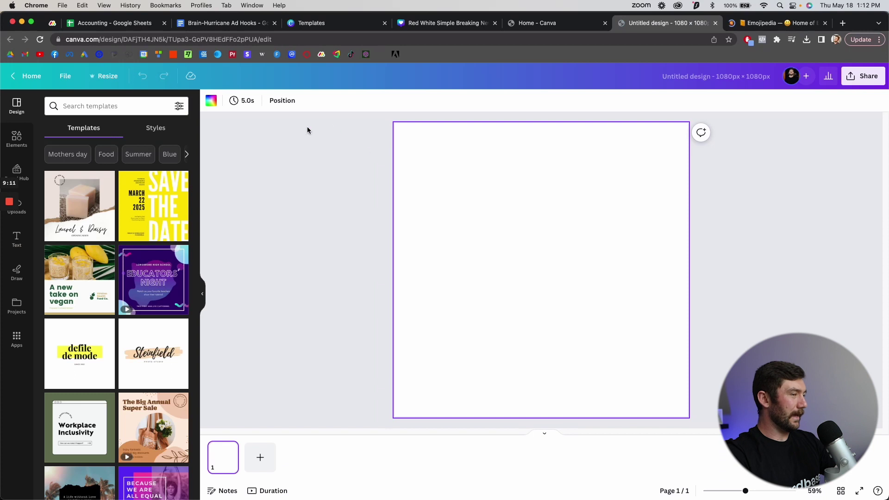
Step: Fill the blank page's background with solid red and add a heading text box
click(212, 103)
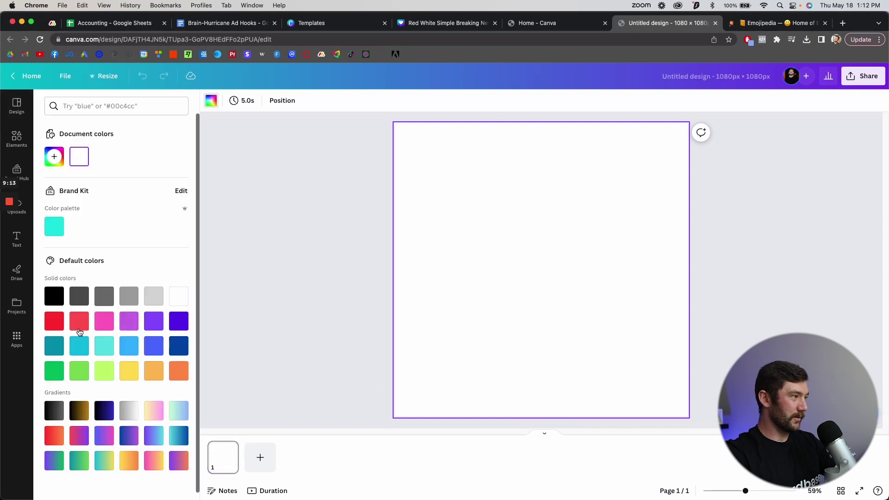
click(58, 327)
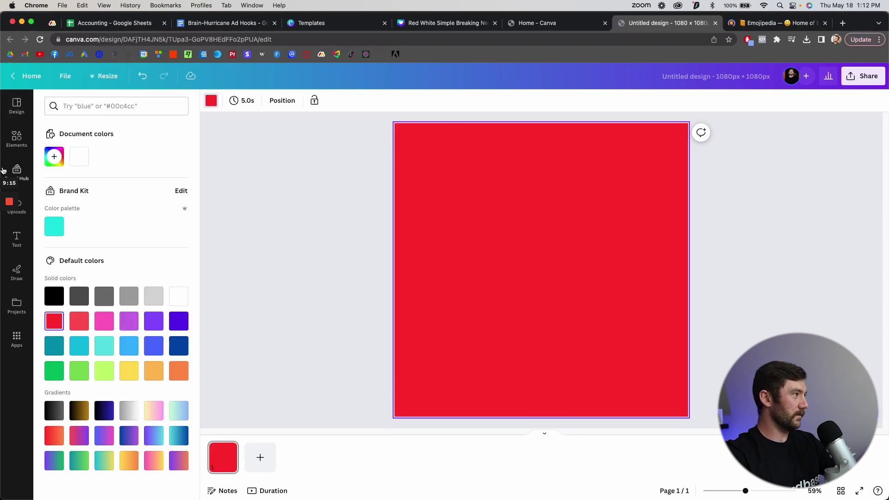
click(17, 240)
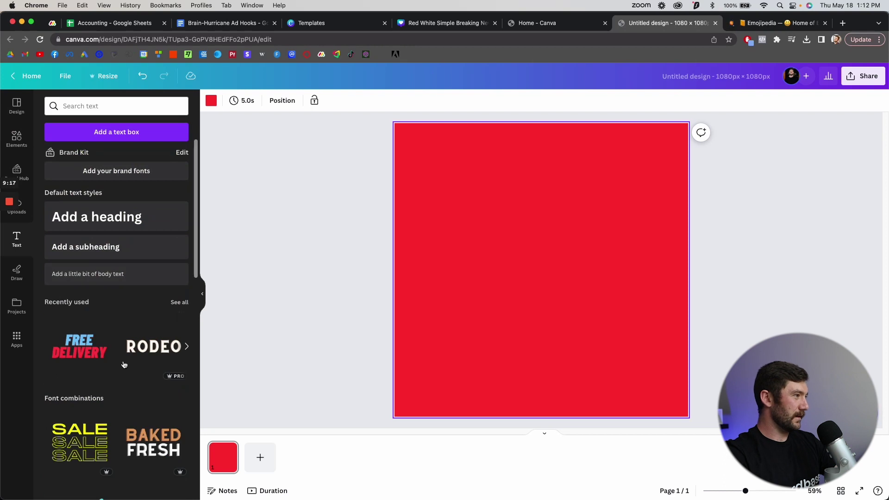
click(124, 223)
Step: Set the heading's font to Raleway
click(243, 101)
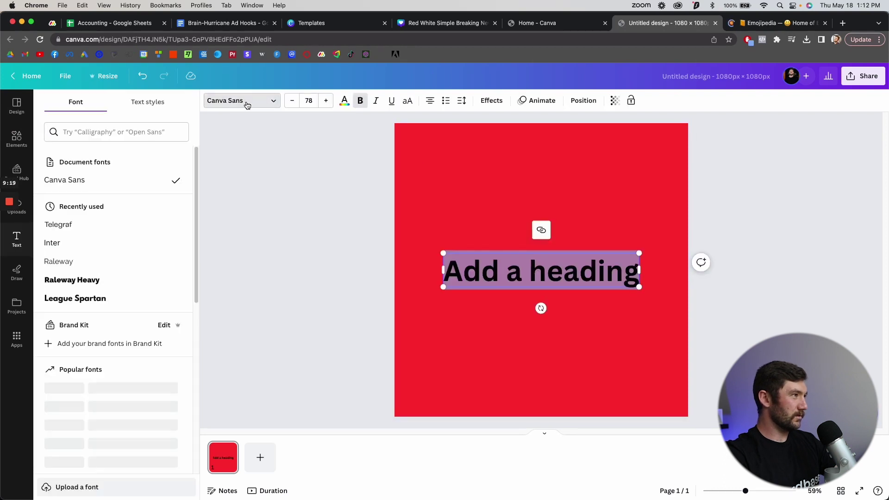
click(114, 132)
text(r)
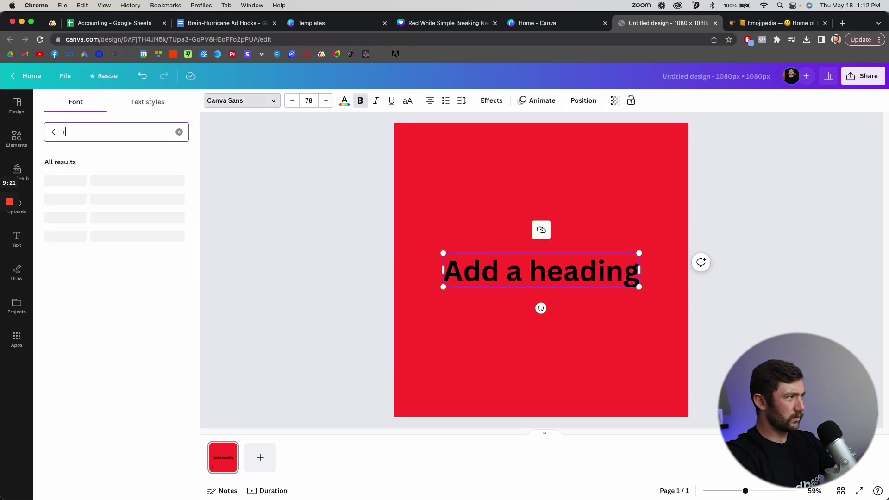
text(ake)
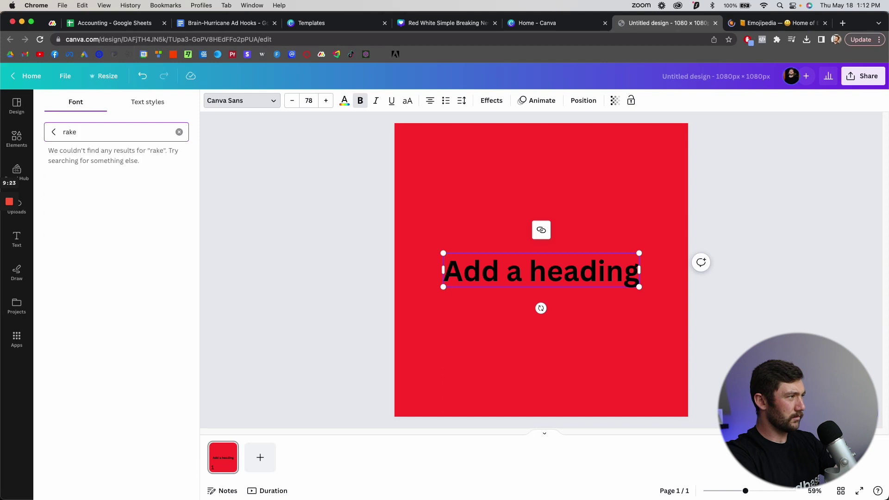
key(BackSpace)
key(BackSpace)
key(BackSpace)
text(ale)
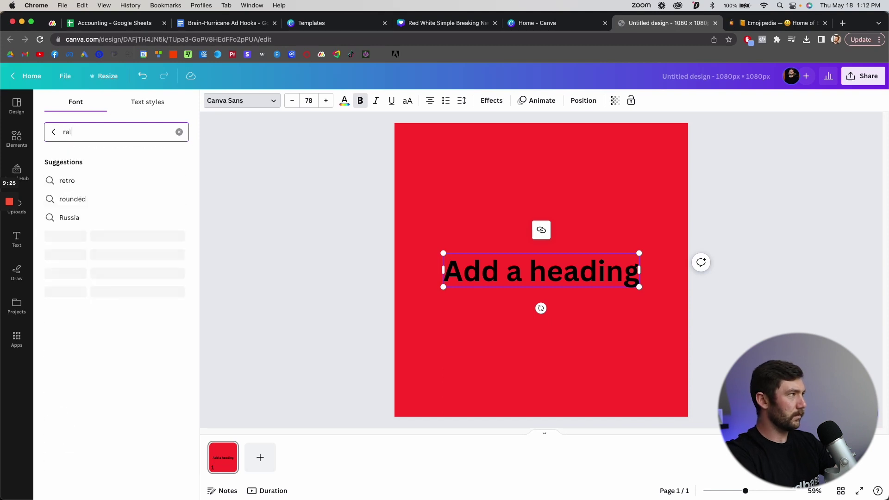
key(BackSpace)
key(BackSpace)
key(BackSpace)
key(BackSpace)
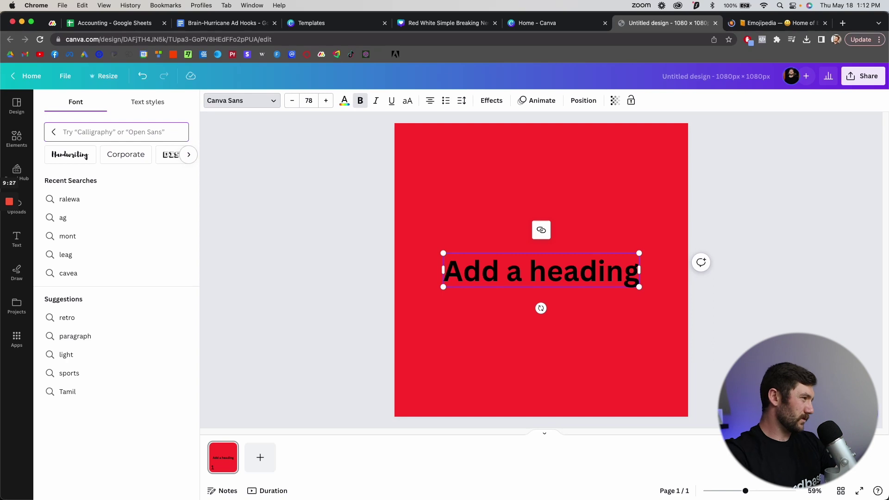
click(59, 131)
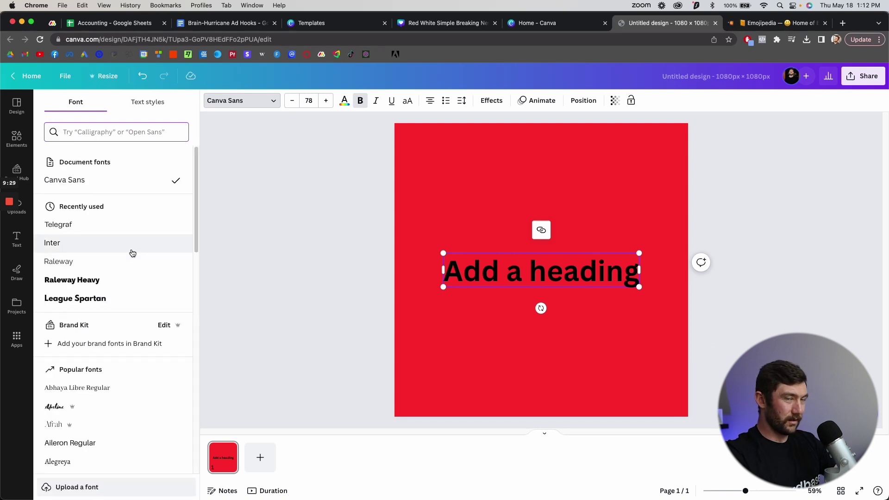
click(88, 262)
Step: Move the heading up near the top edge of the red page, keeping it horizontally centred
double_click(517, 272)
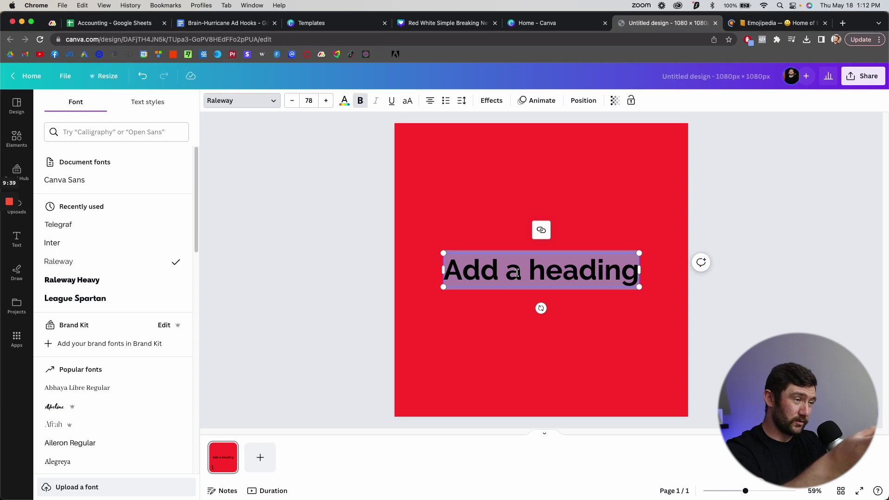
key(Escape)
key(Escape)
key(Escape)
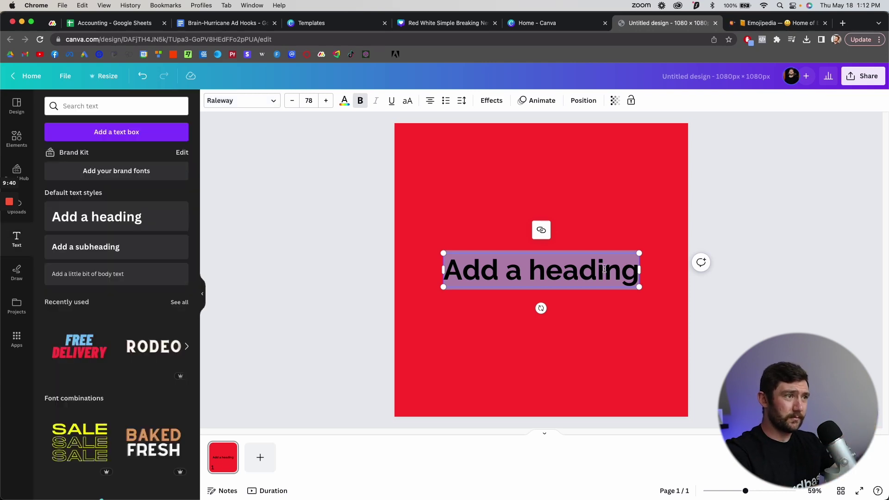
drag(576, 269, 579, 162)
click(579, 161)
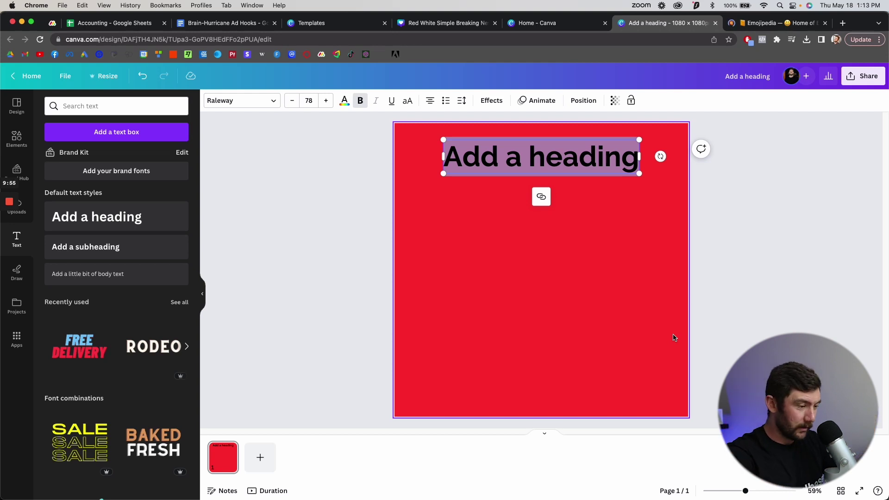
click(584, 213)
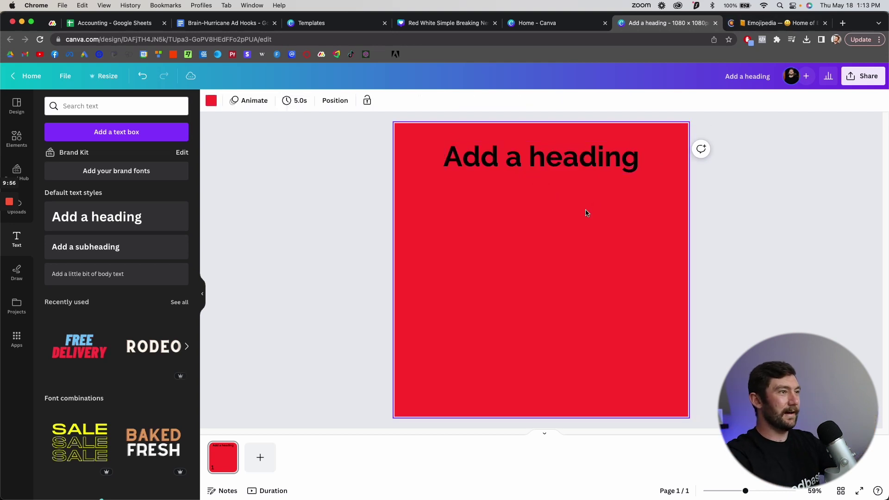
Step: Replace the heading's text with "ARIZONA RESIDENTS ARE GOING SOLAR FOR $0 DOWN..." in capitals
double_click(573, 156)
text(Ari)
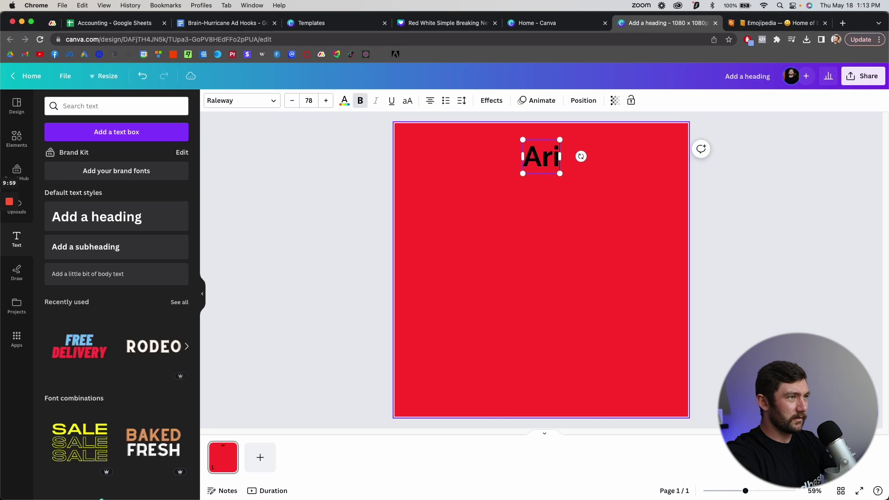
key(BackSpace)
key(BackSpace)
text(RIOZO)
key(BackSpace)
key(BackSpace)
key(BackSpace)
text(ZONA RESI)
key(BackSpace)
key(BackSpace)
text(ESIDENTS ARE GO)
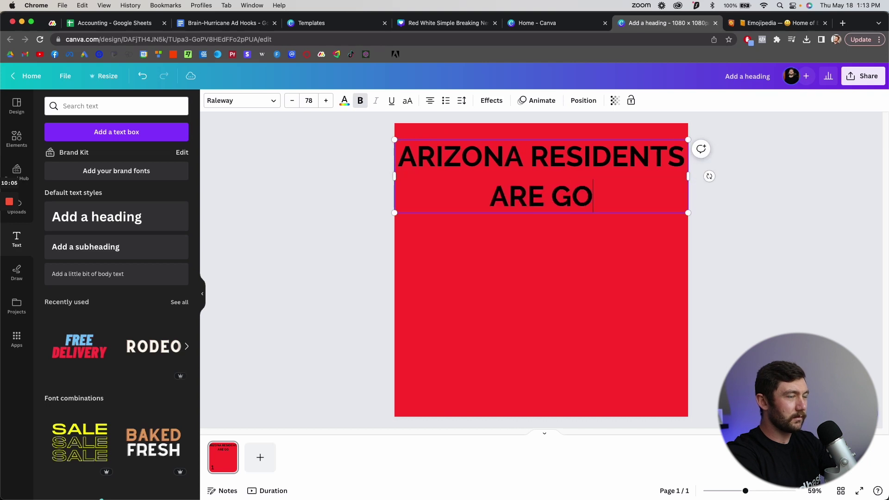
text(ING SOLAR FOR $0 DOWN...)
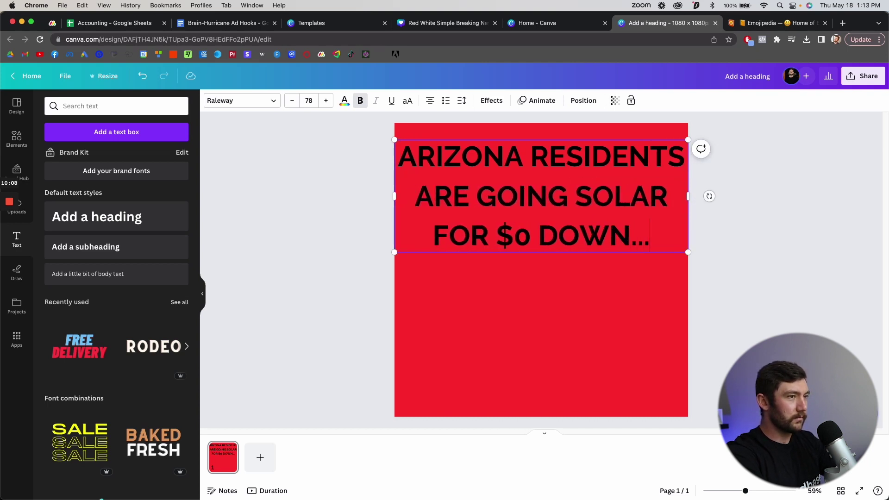
key(Return)
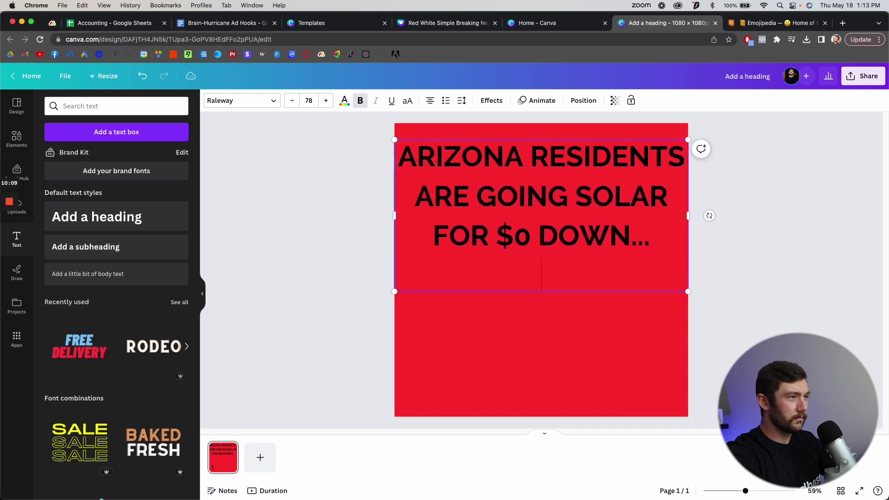
key(BackSpace)
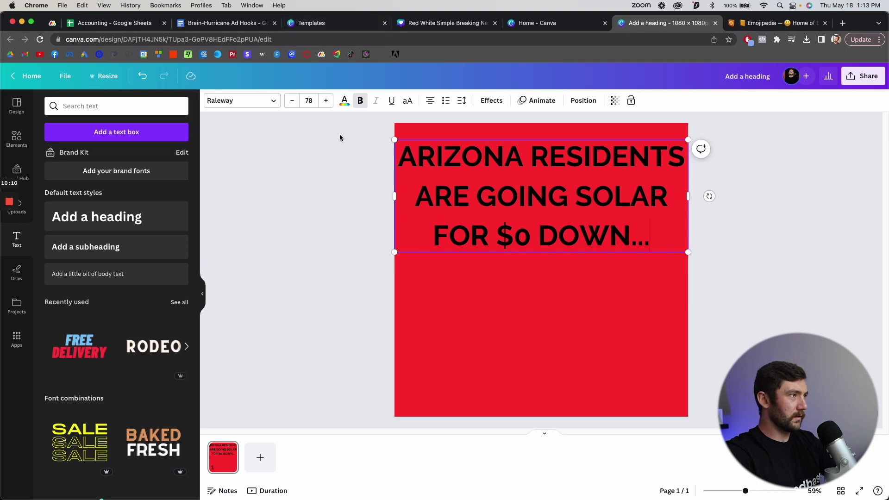
Step: Enlarge the headline to font size 106 so it fills most of the page
click(316, 106)
click(313, 103)
text(12)
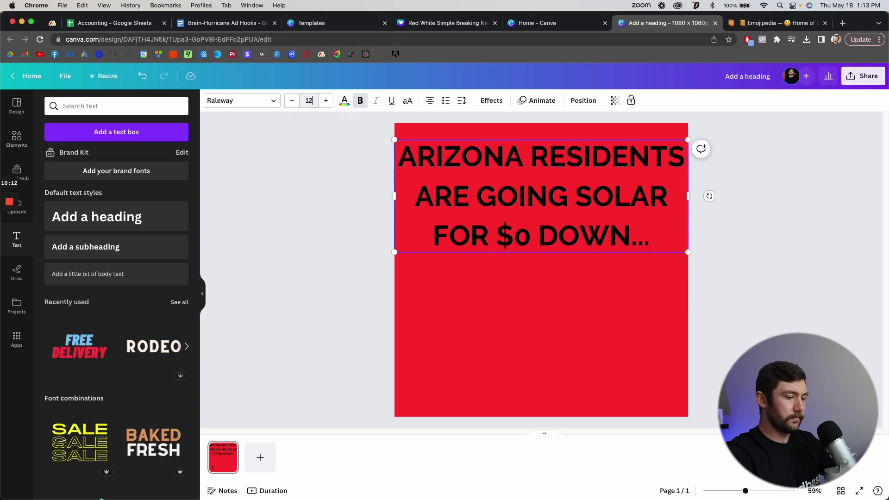
text(5)
key(Return)
click(290, 101)
click(291, 101)
click(290, 101)
click(290, 101)
click(291, 101)
click(290, 101)
click(291, 101)
click(291, 101)
click(290, 101)
click(290, 101)
click(291, 101)
click(291, 101)
click(801, 159)
drag(569, 254, 570, 253)
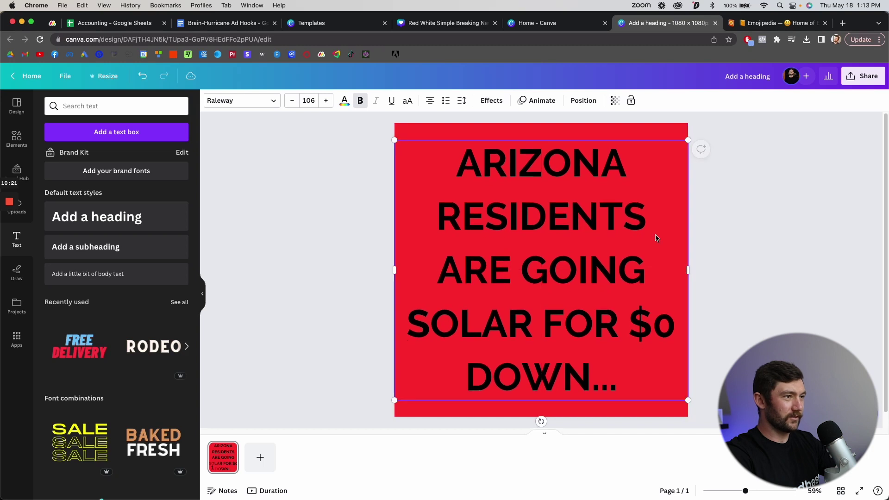
Step: Color the whole headline white
click(821, 218)
click(671, 242)
double_click(583, 238)
click(583, 238)
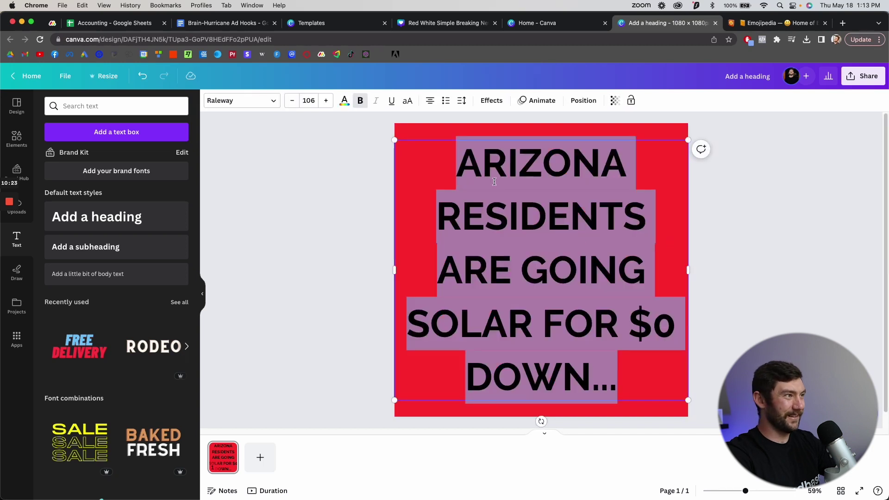
click(345, 100)
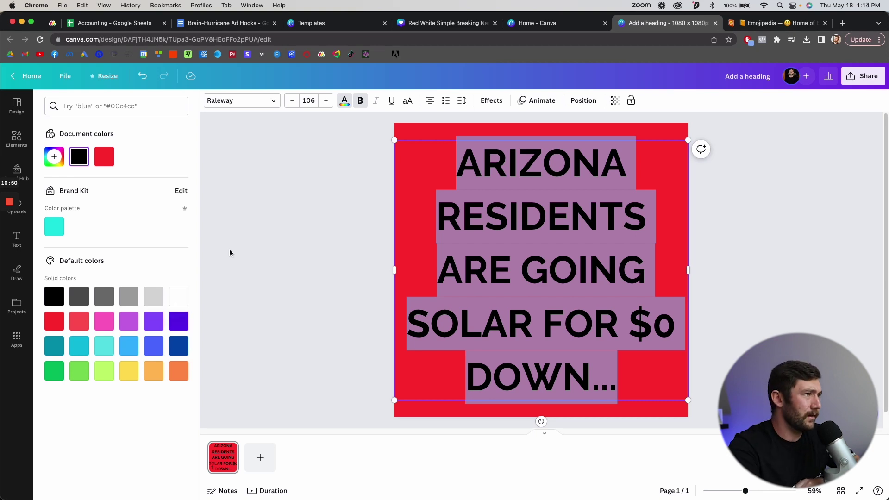
key(Escape)
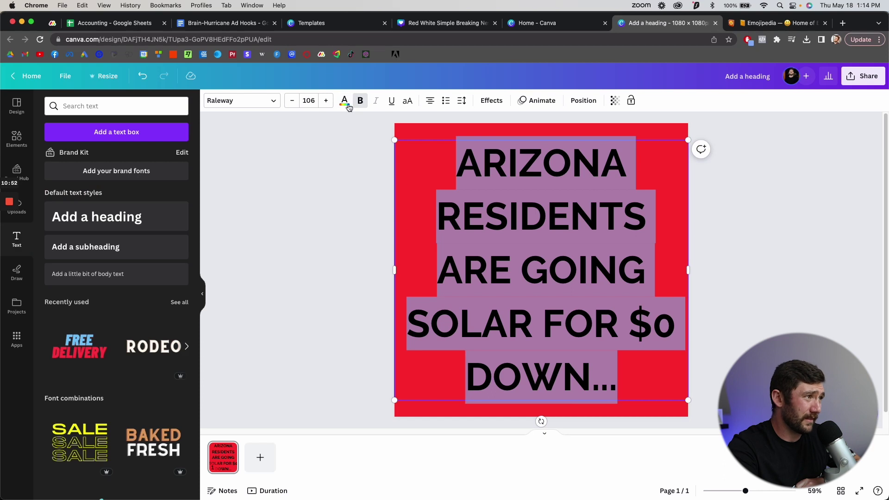
click(345, 102)
click(185, 301)
key(Escape)
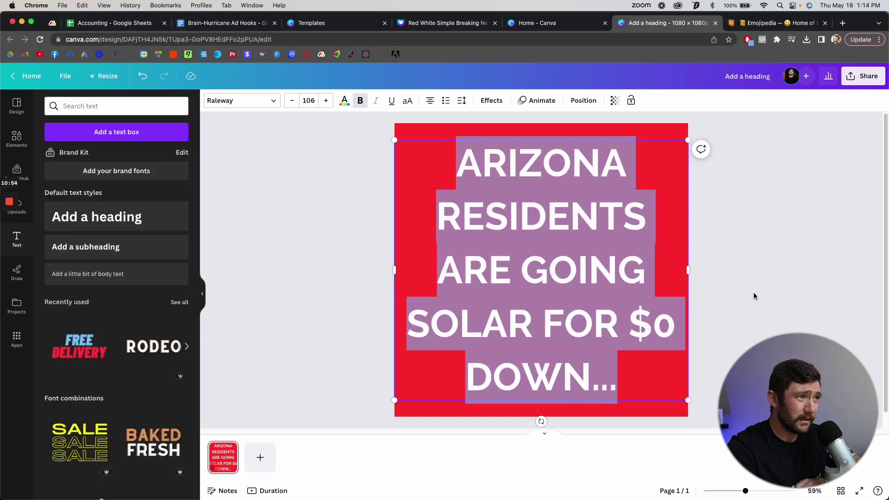
click(724, 260)
Step: Change the page's background to the solid pink default color
click(542, 256)
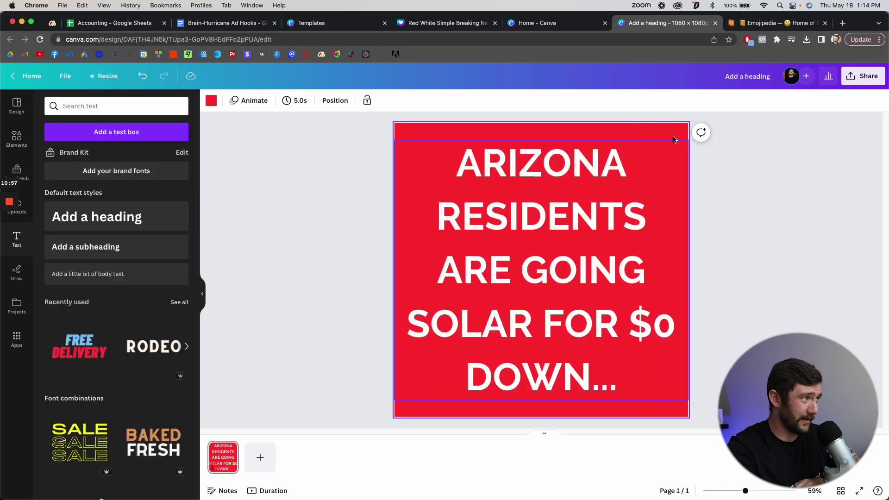
click(542, 256)
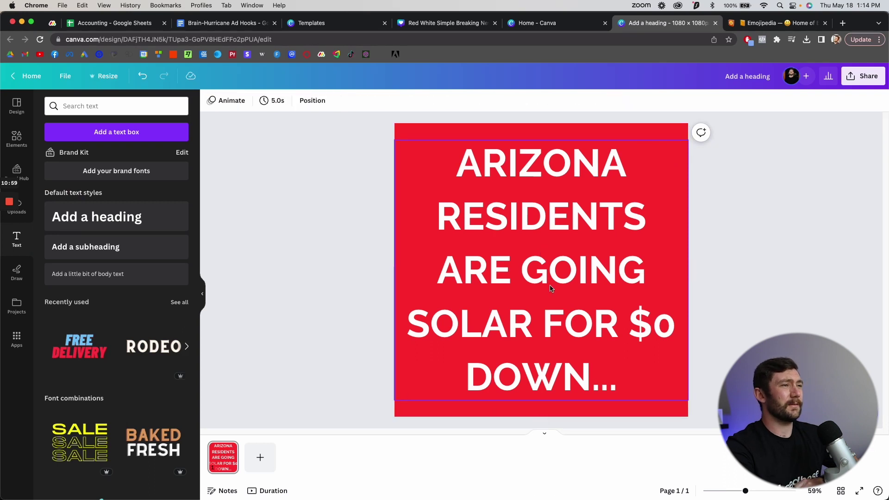
double_click(542, 256)
click(350, 116)
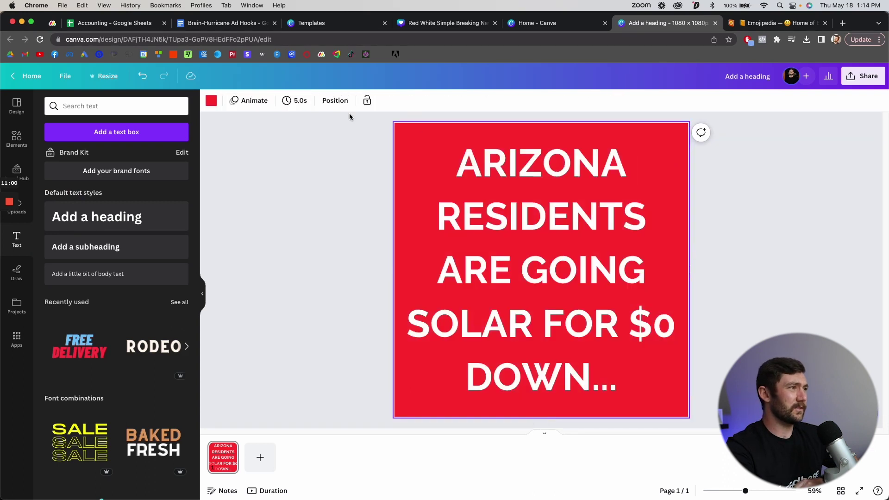
click(213, 100)
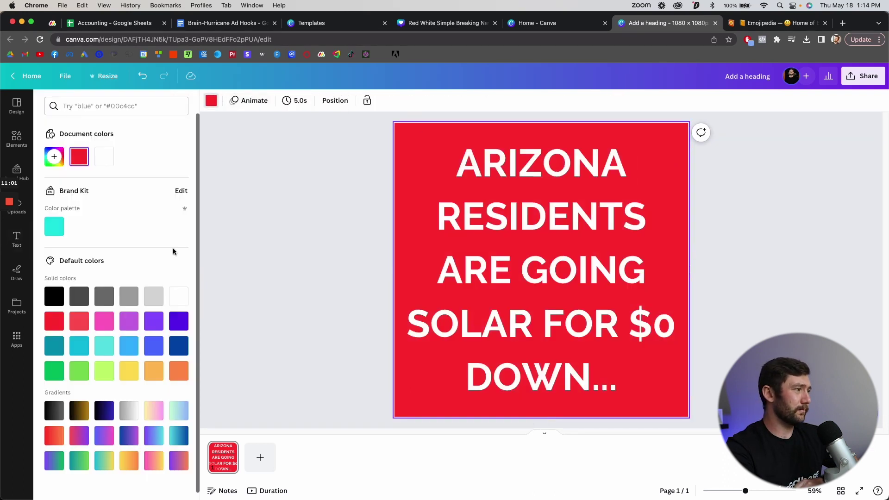
click(105, 322)
click(302, 295)
Step: Download the pink Arizona residents design as a PNG
click(562, 281)
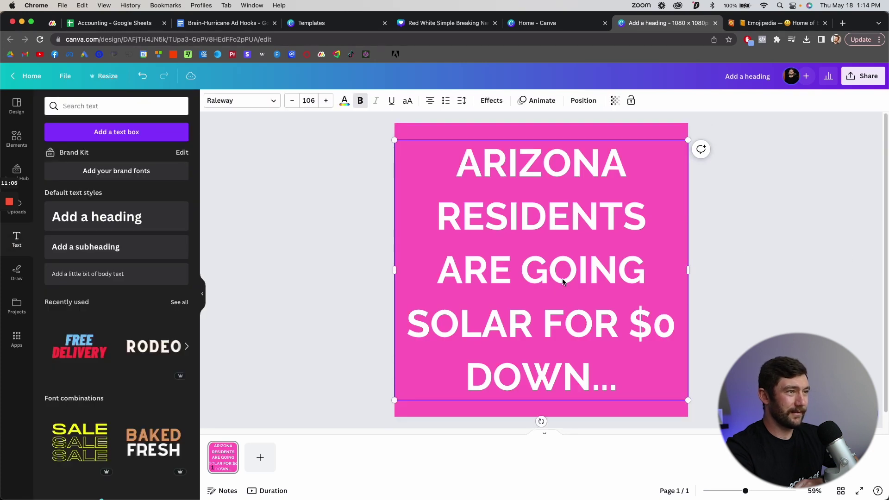
click(786, 278)
click(872, 77)
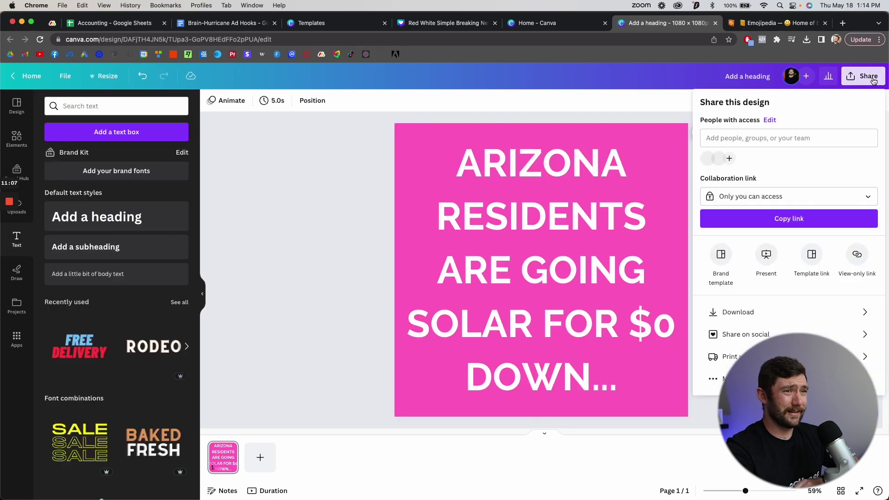
click(759, 312)
click(790, 259)
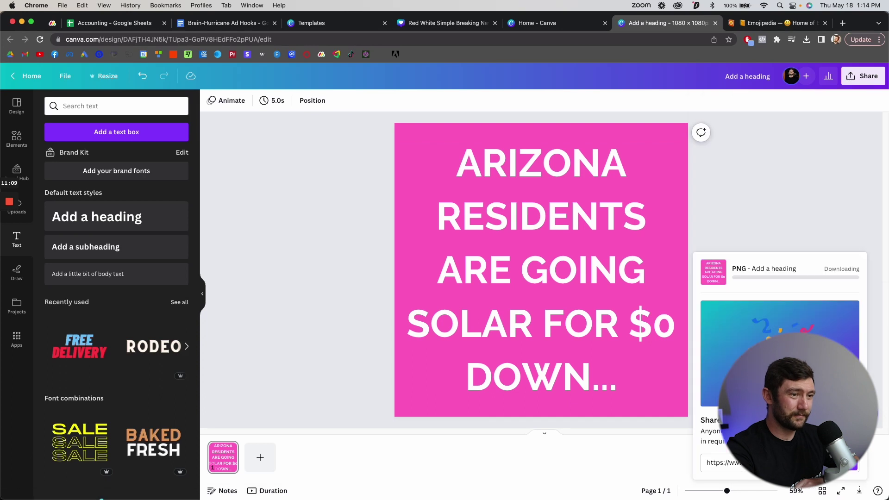
Step: Return to the home page and open the green Breaking News solar rebates design from the recent designs
click(568, 293)
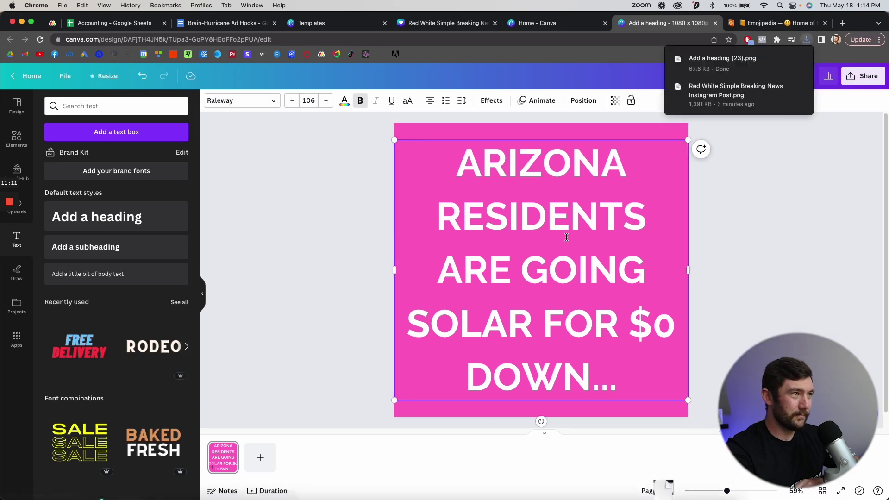
double_click(655, 379)
click(701, 272)
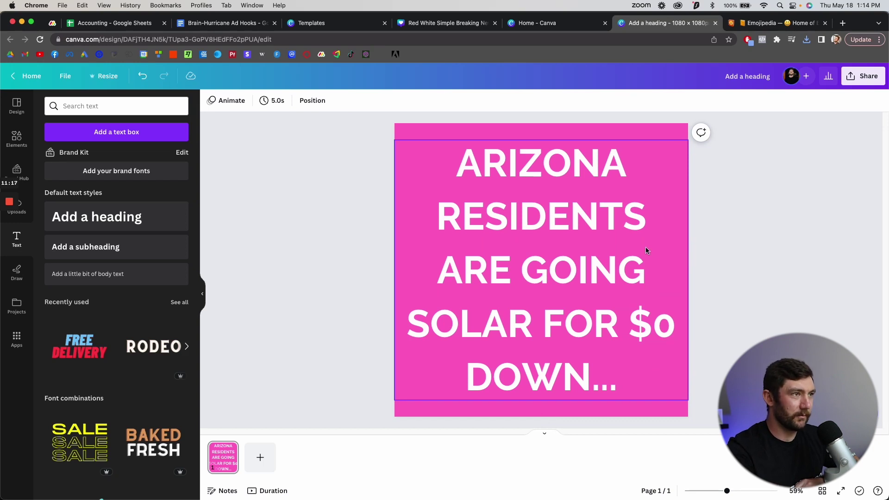
click(38, 81)
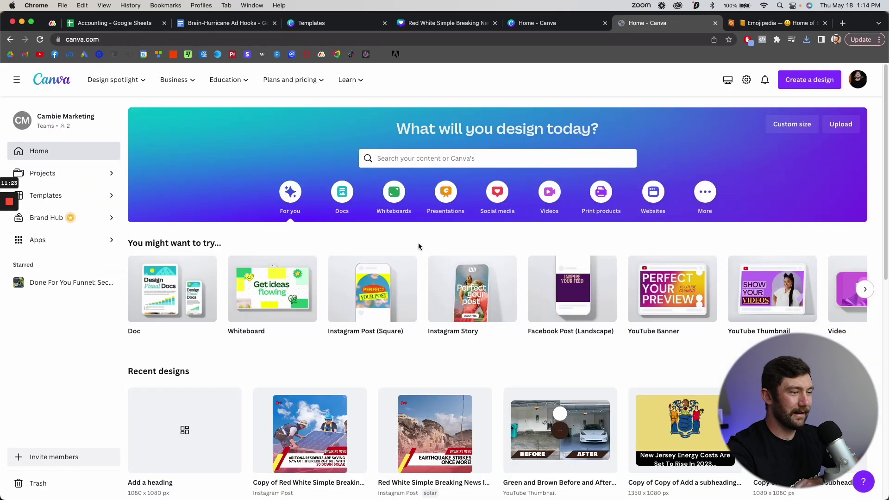
scroll(419, 243, down, 5)
scroll(430, 236, up, 5)
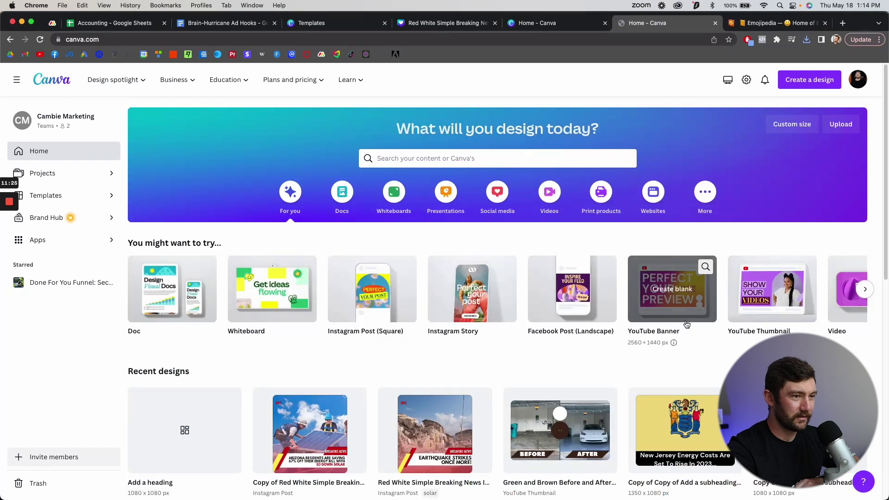
scroll(681, 324, down, 7)
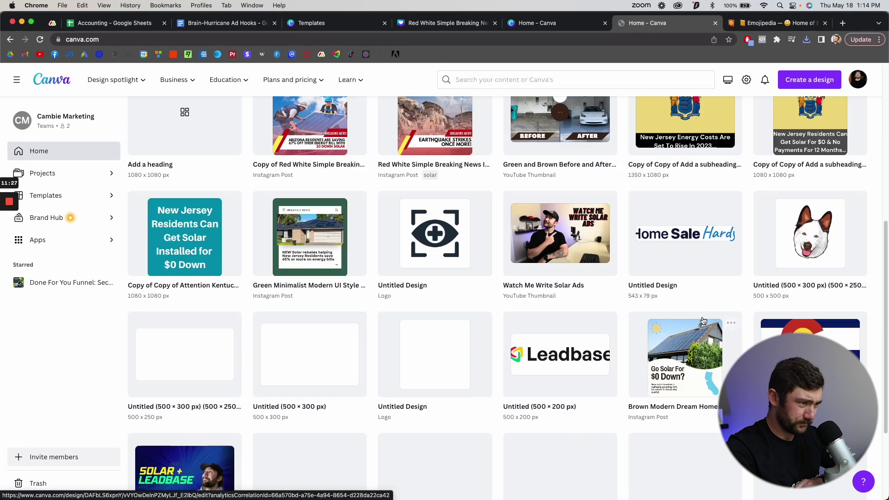
scroll(667, 325, up, 7)
scroll(602, 324, down, 8)
scroll(324, 394, up, 6)
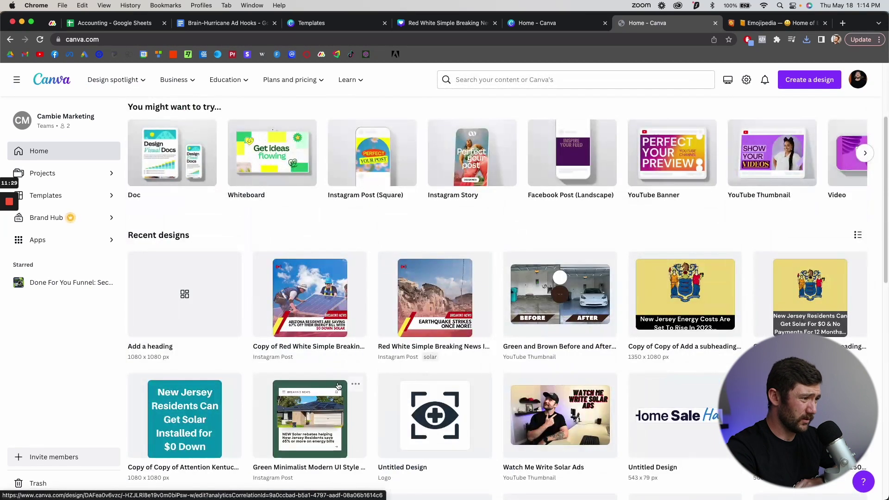
click(305, 413)
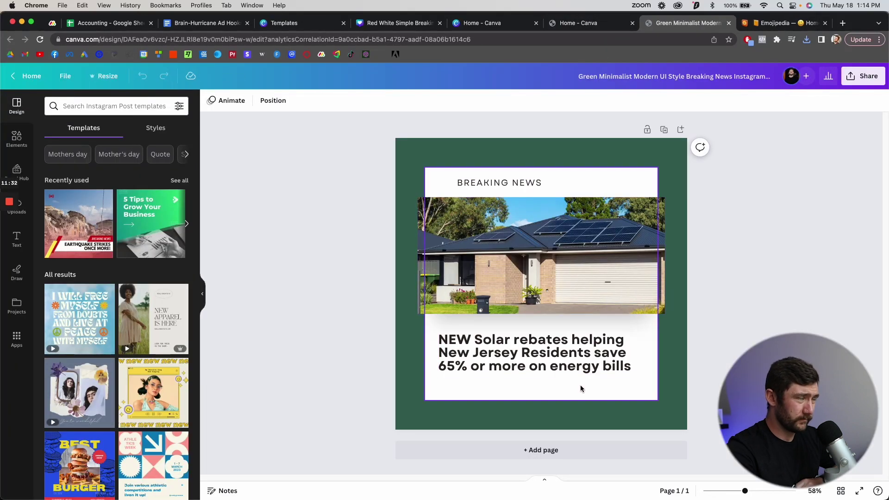
Step: Open the New Jersey Energy Costs design and the New Jersey Residents $0 & No Payments design from the recent designs
key(ctrl+shift+Tab)
scroll(685, 286, up, 3)
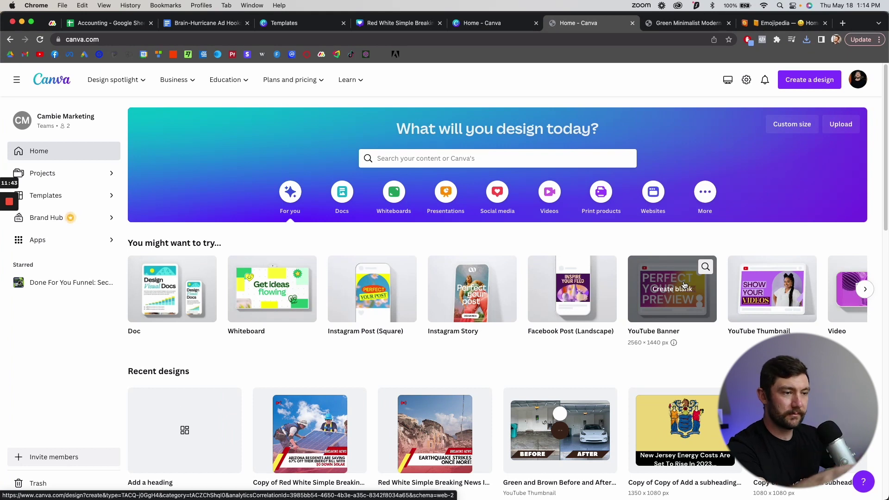
click(699, 444)
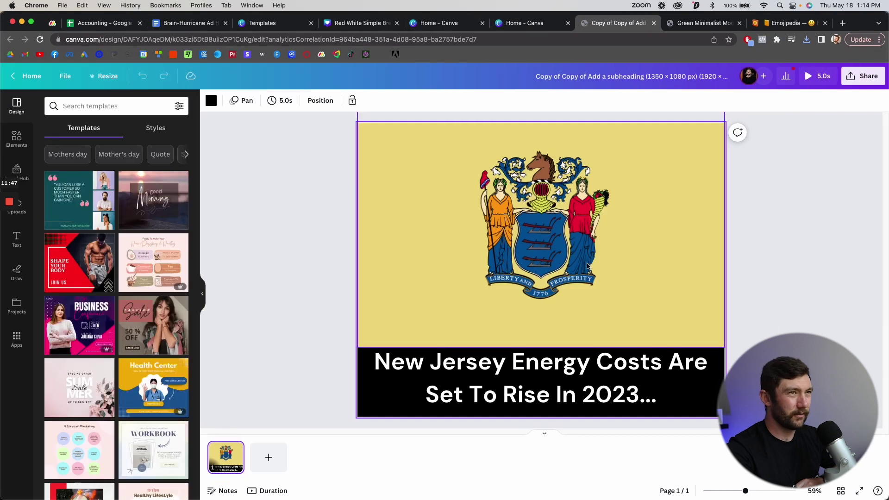
click(528, 23)
click(806, 417)
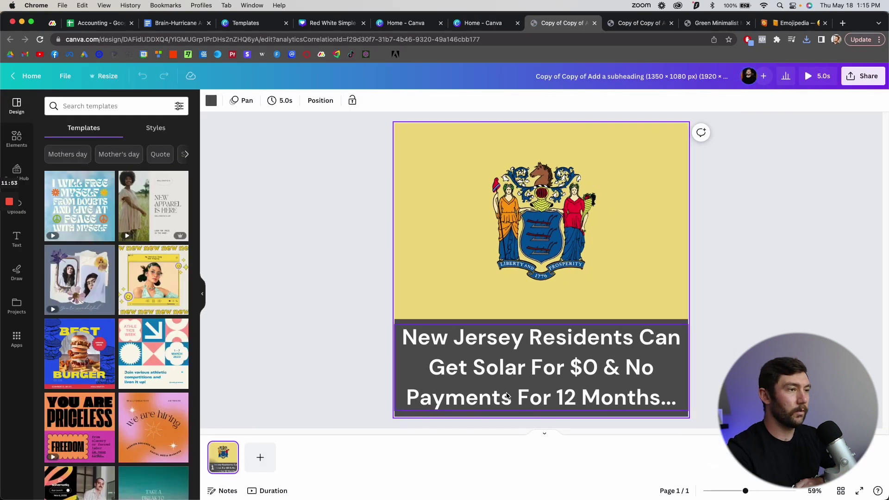
Step: Search the design elements for Arizona and browse the graphics results
click(669, 191)
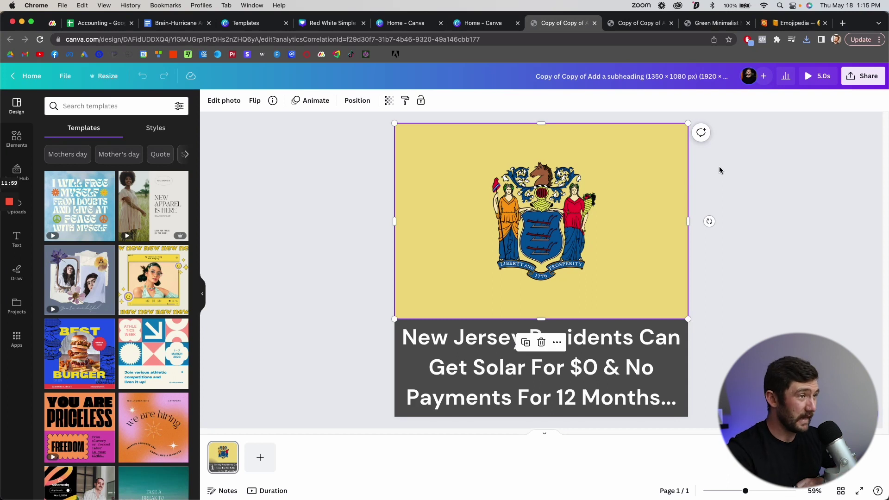
mouse_move(2, 175)
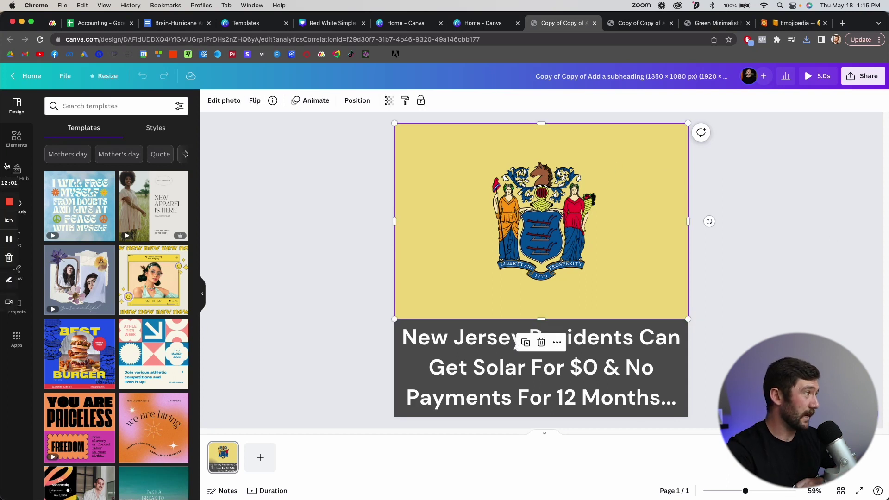
click(16, 138)
text(ARI)
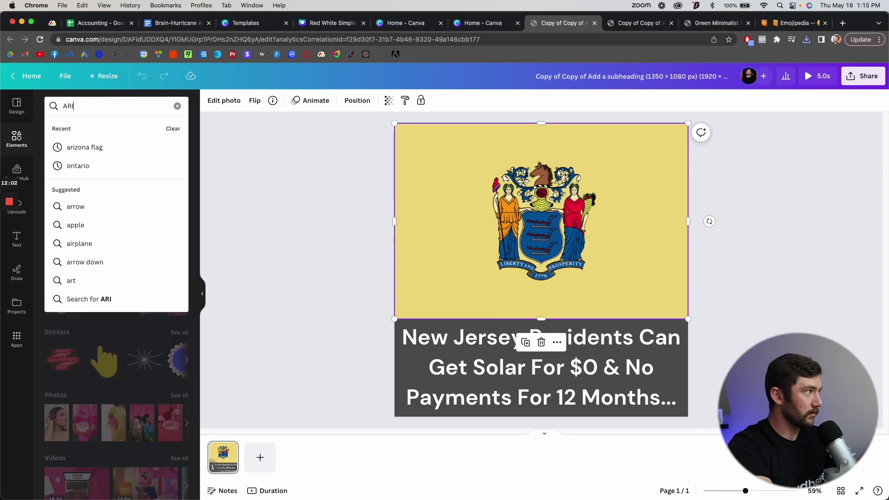
text(ONA)
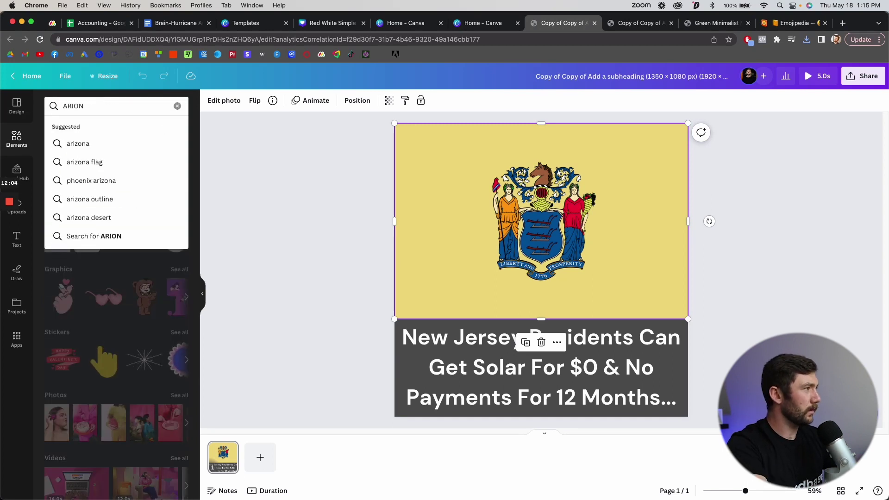
key(BackSpace)
key(BackSpace)
text(na)
key(Return)
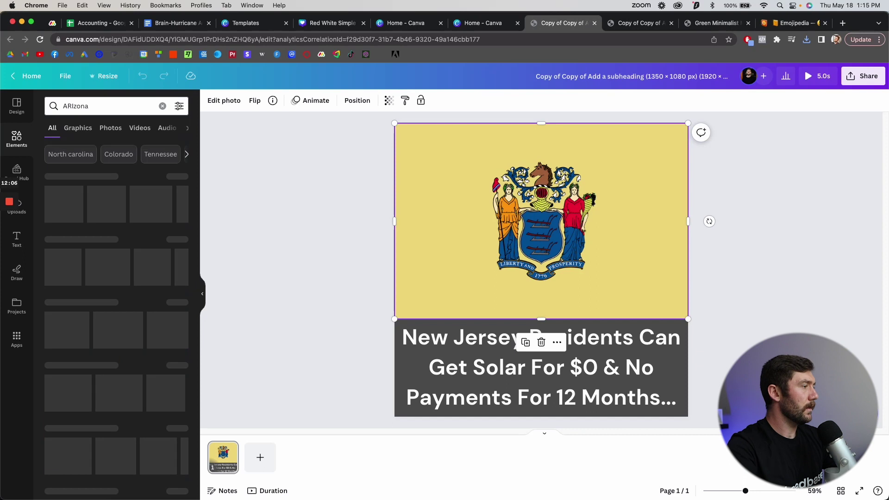
click(188, 206)
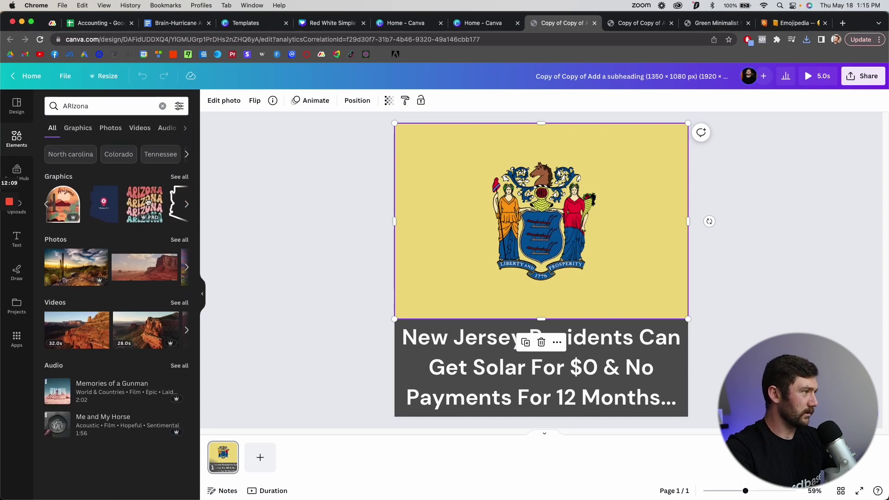
click(186, 206)
click(187, 206)
Step: Search the elements for Arizona flag and replace the New Jersey flag image with the first Arizona flag photo
click(116, 106)
text(flag)
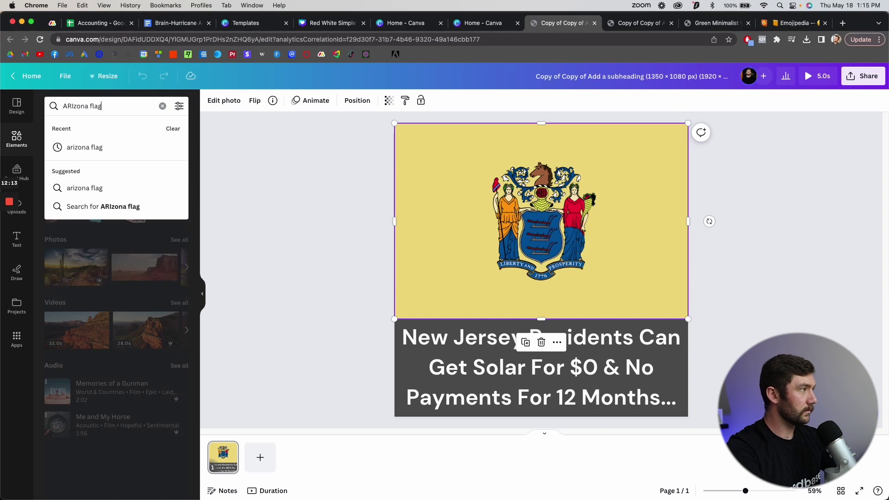
key(Return)
drag(80, 267, 471, 201)
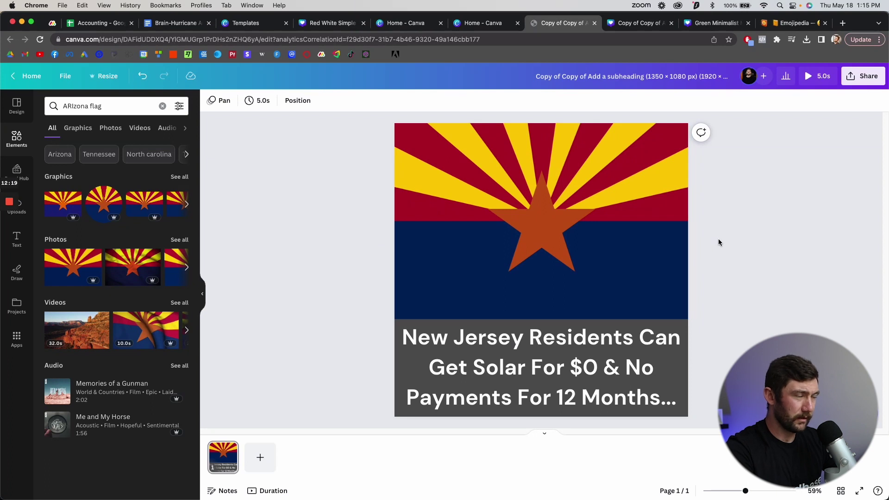
Step: Replace "New Jersey" with "Arizona" in the caption below the flag
click(524, 338)
click(524, 338)
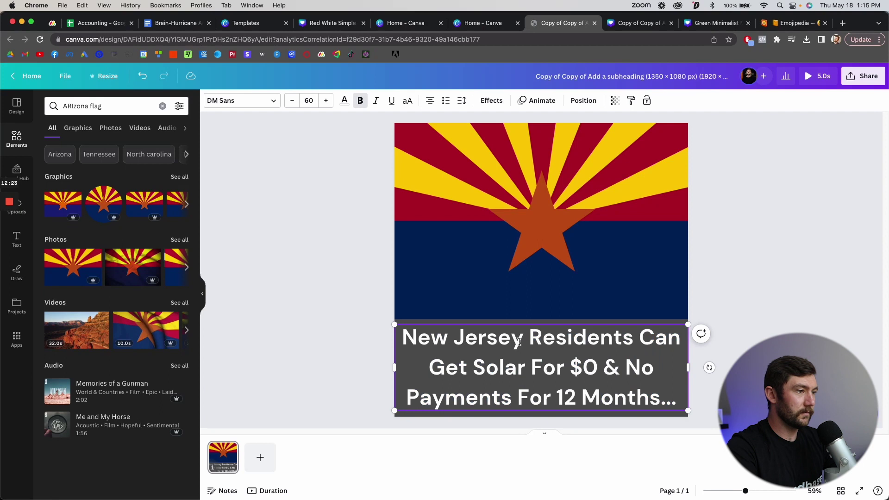
drag(524, 337, 402, 332)
text(Arizona)
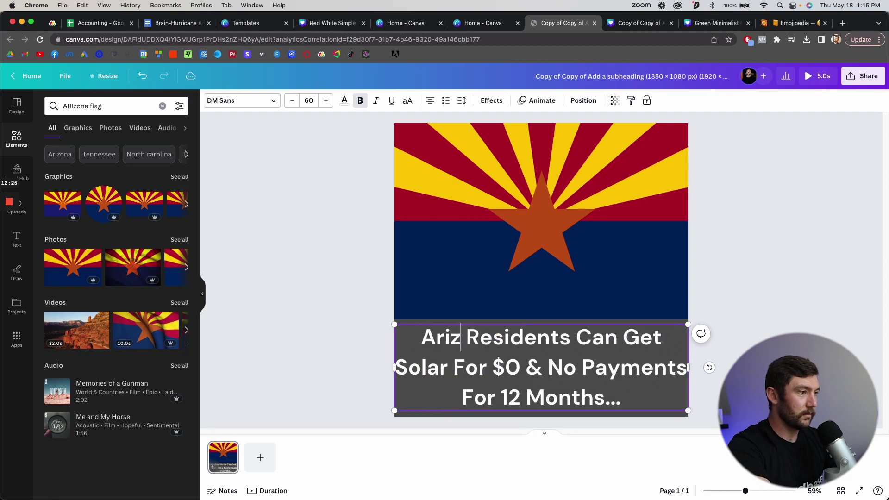
click(638, 304)
click(638, 398)
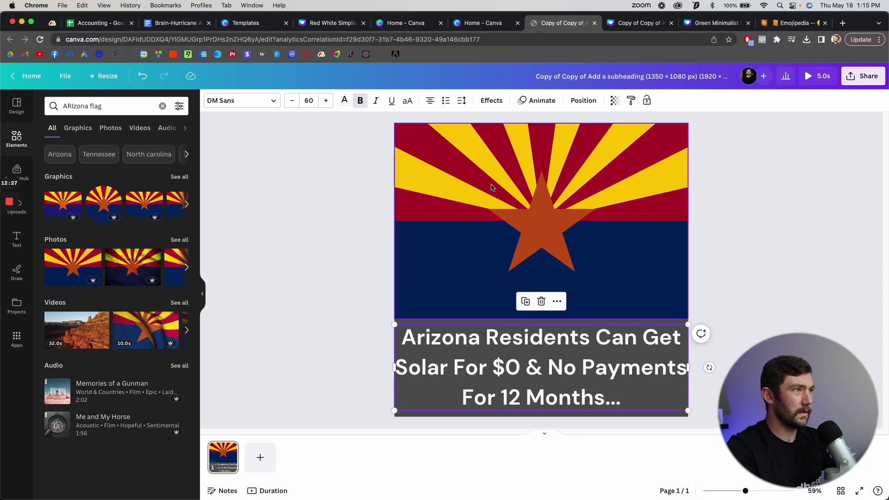
Step: Change the page's background behind the caption to the solid black default color
click(635, 319)
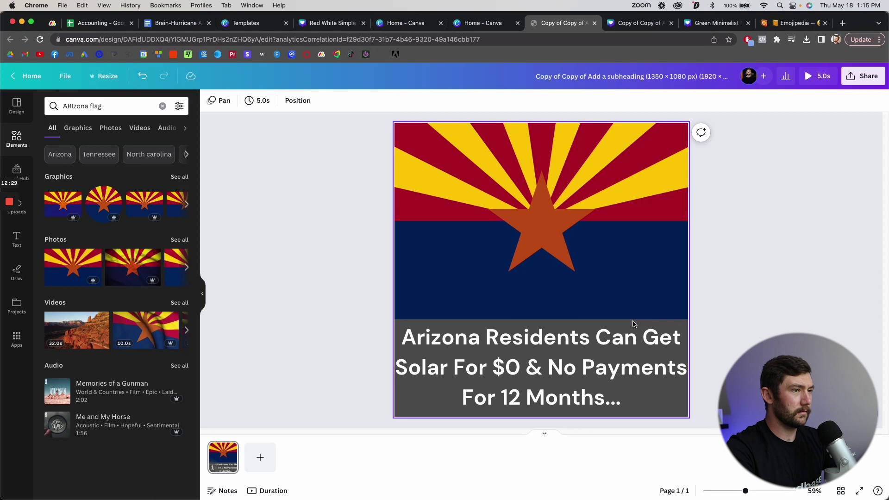
click(210, 103)
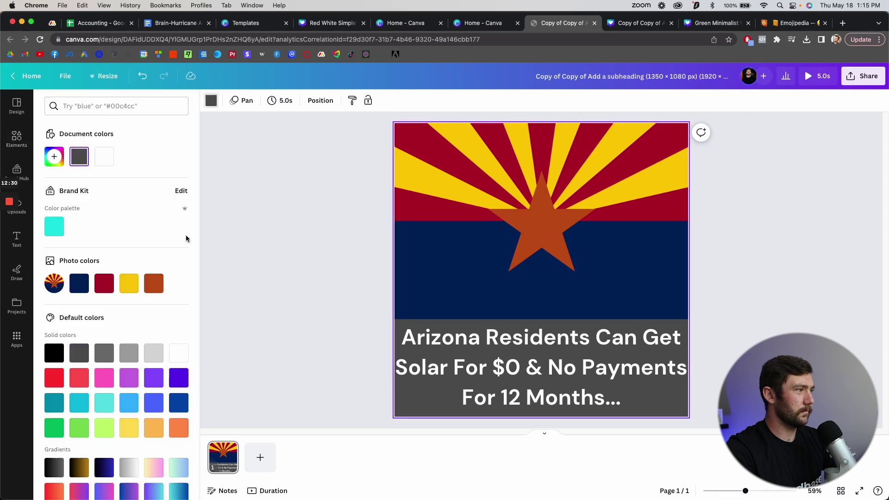
click(57, 354)
click(724, 343)
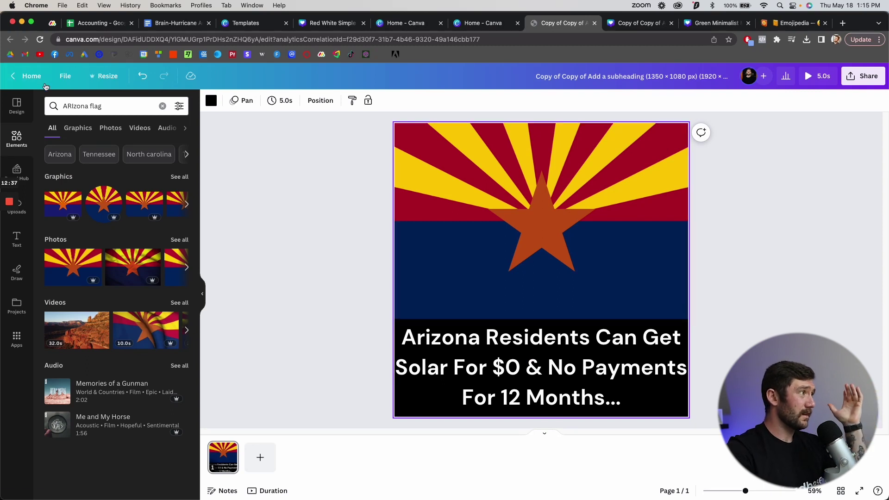
Step: Return to the home page and open the Brown Modern Dream Home Sale Instagram Post from the recent designs
click(28, 76)
scroll(667, 223, down, 8)
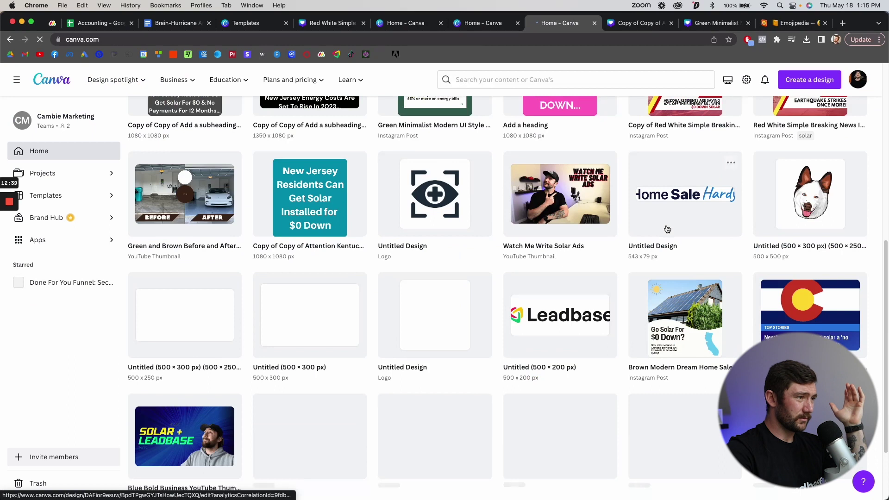
scroll(671, 224, up, 4)
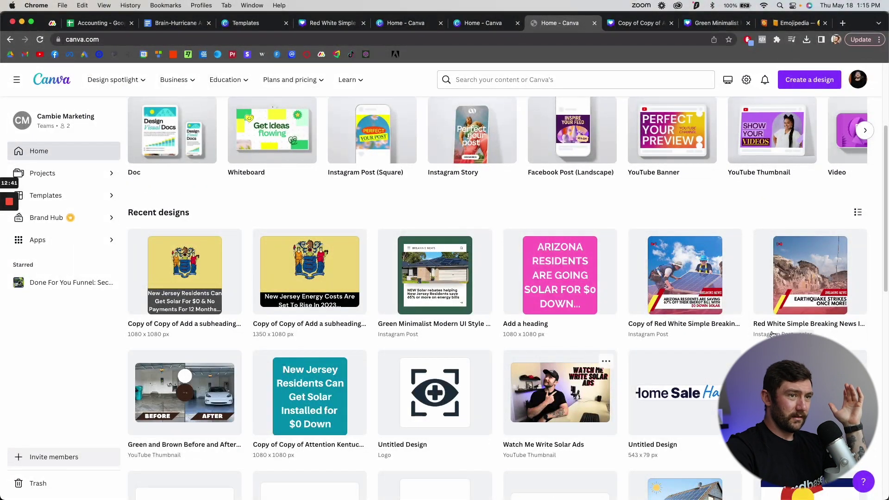
scroll(695, 320, down, 3)
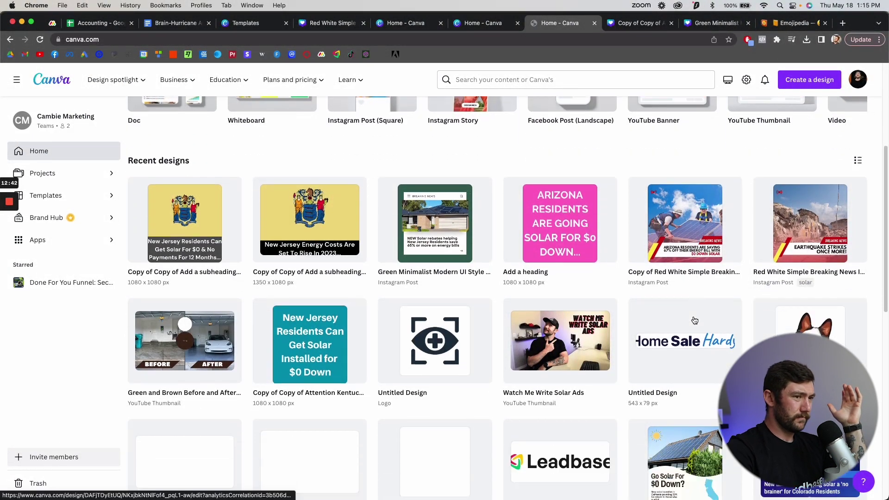
scroll(701, 310, down, 2)
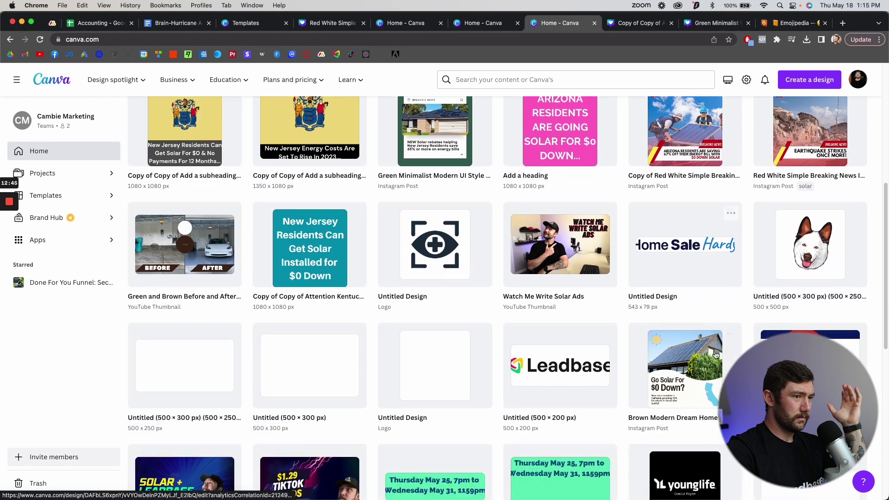
click(703, 330)
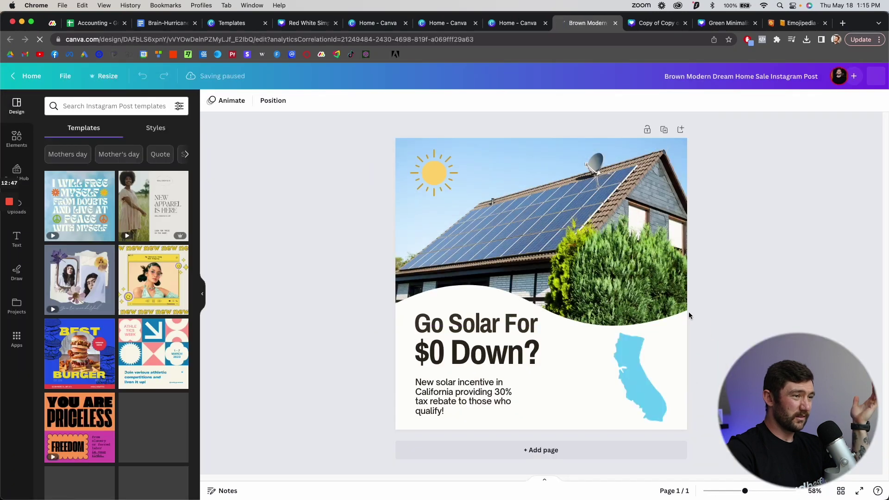
Step: Search the templates for solar and start a design from the Ivory Simple News Update Future Energy Instagram Post template
click(28, 76)
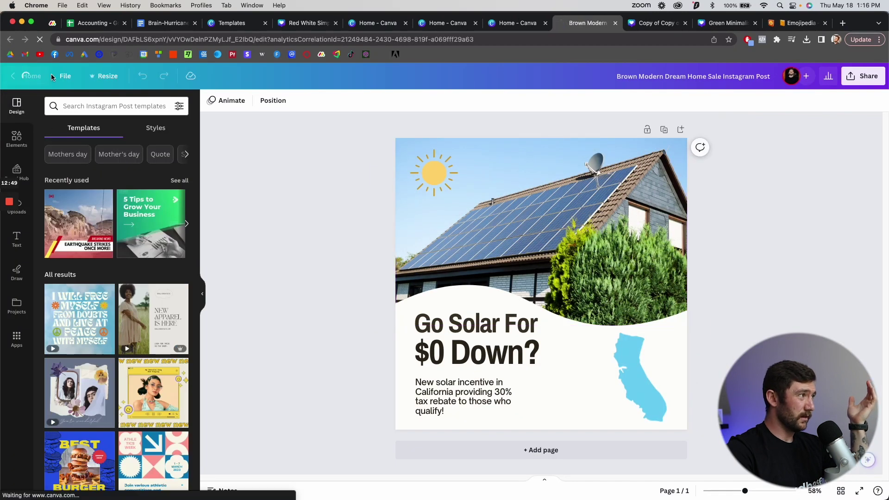
click(461, 153)
text(solar)
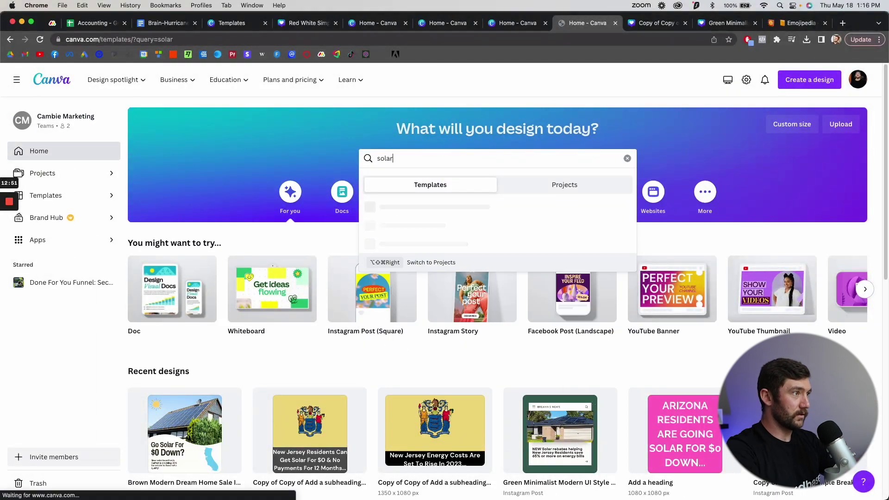
key(Return)
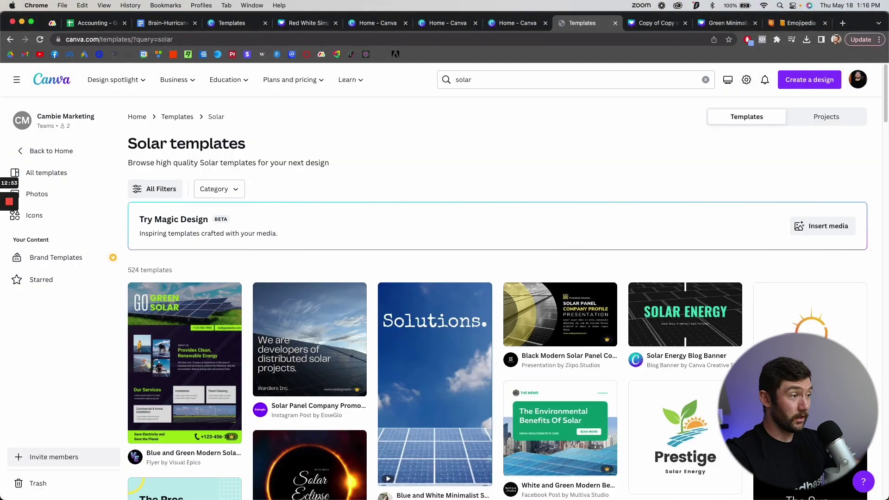
scroll(532, 234, down, 20)
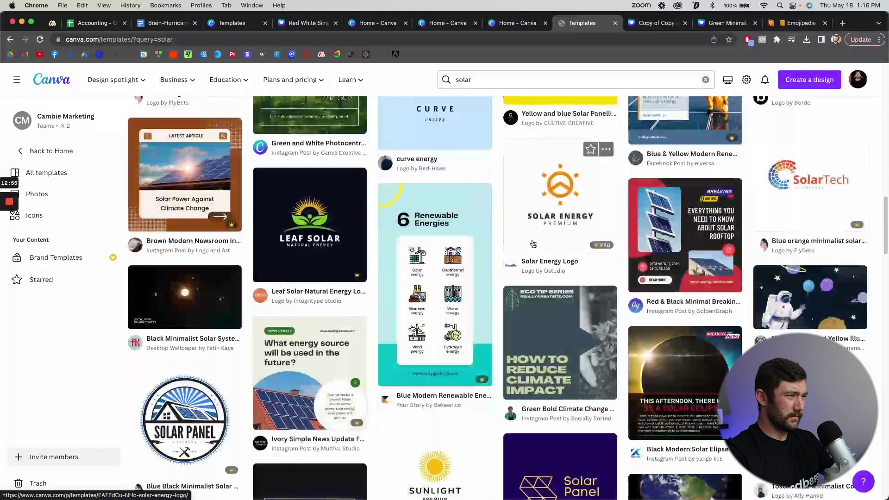
scroll(534, 245, down, 5)
click(319, 204)
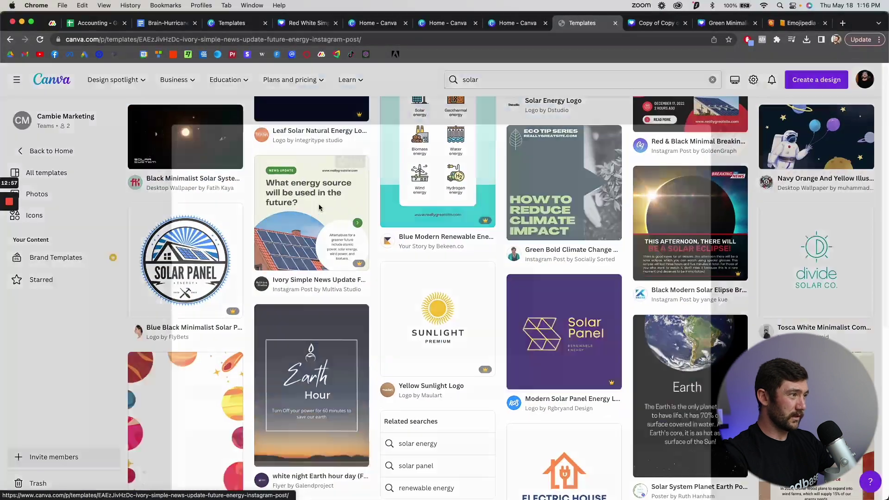
click(581, 182)
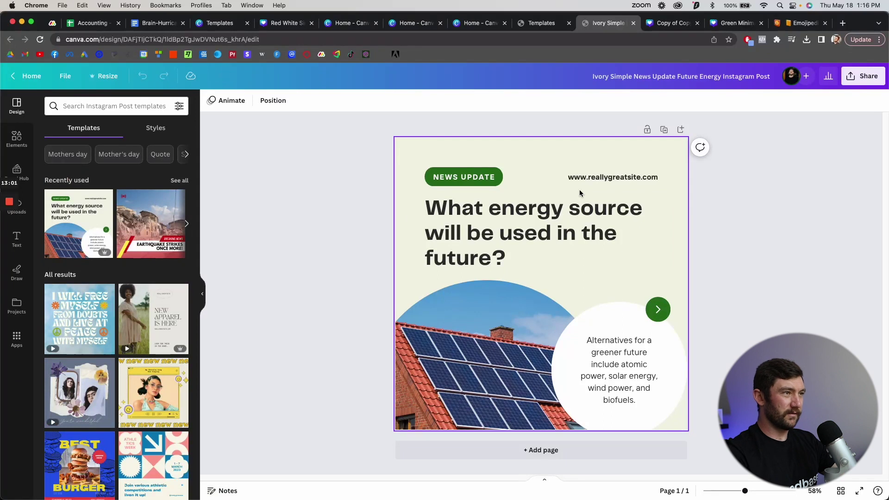
Step: Delete the placeholder website address beside the NEWS UPDATE badge
click(607, 178)
click(544, 182)
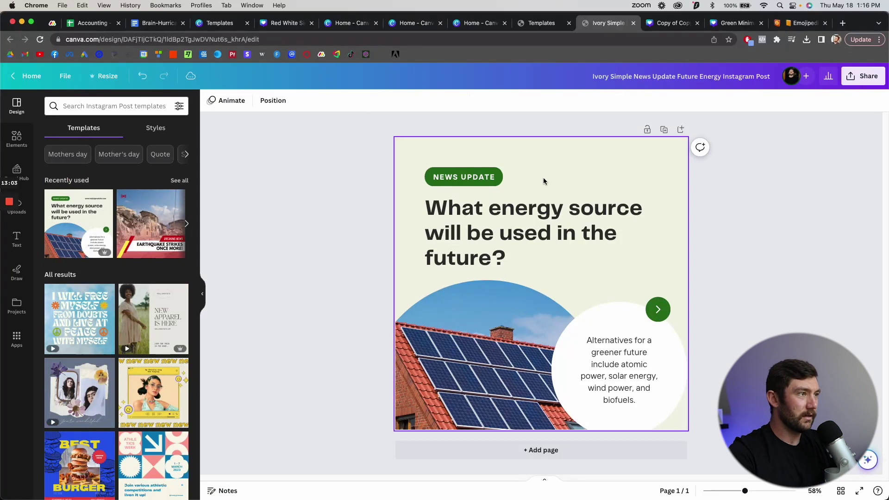
click(486, 180)
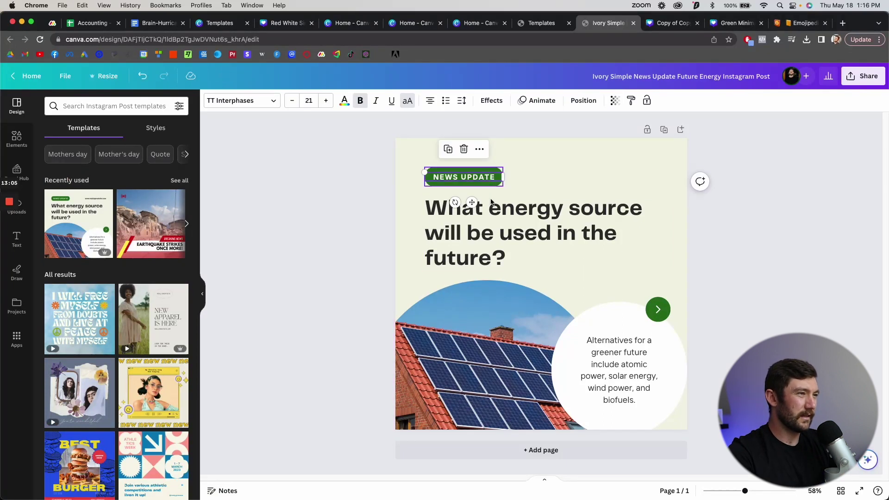
Step: Replace the headline text with "Did you know Arizona residents can get up to $15k in tax credits for going solar"
click(520, 232)
click(631, 370)
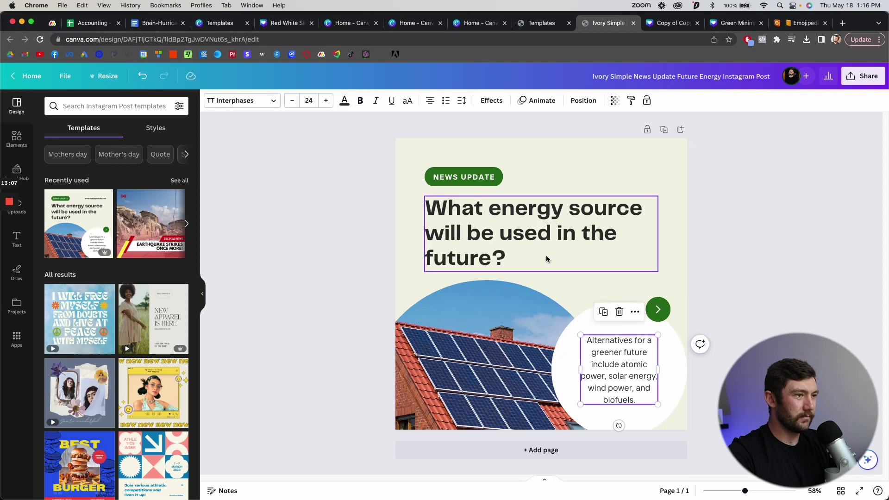
double_click(618, 386)
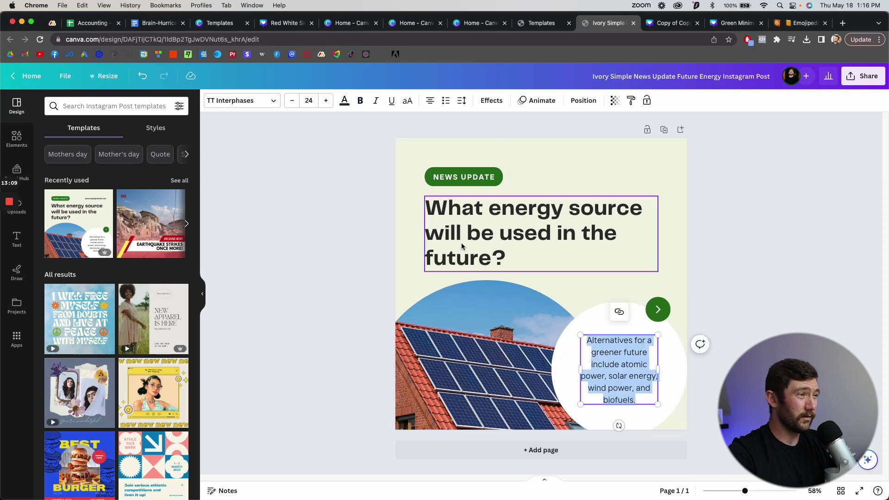
double_click(490, 248)
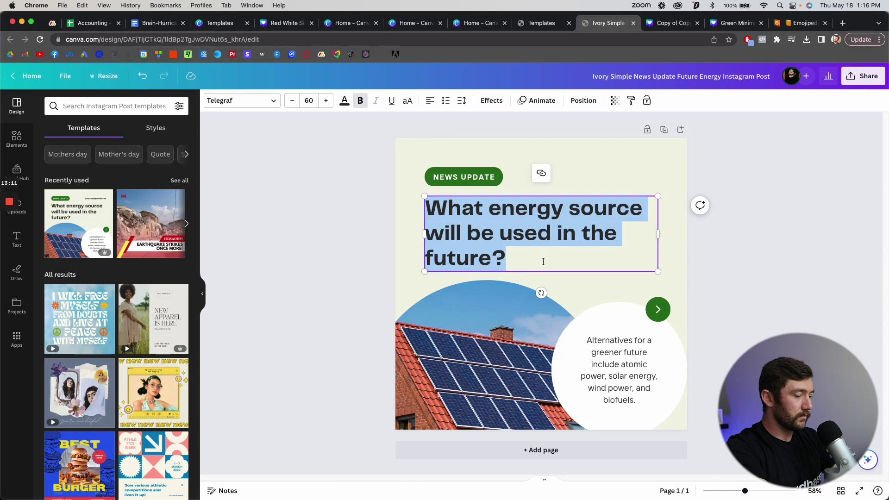
text(Did you know)
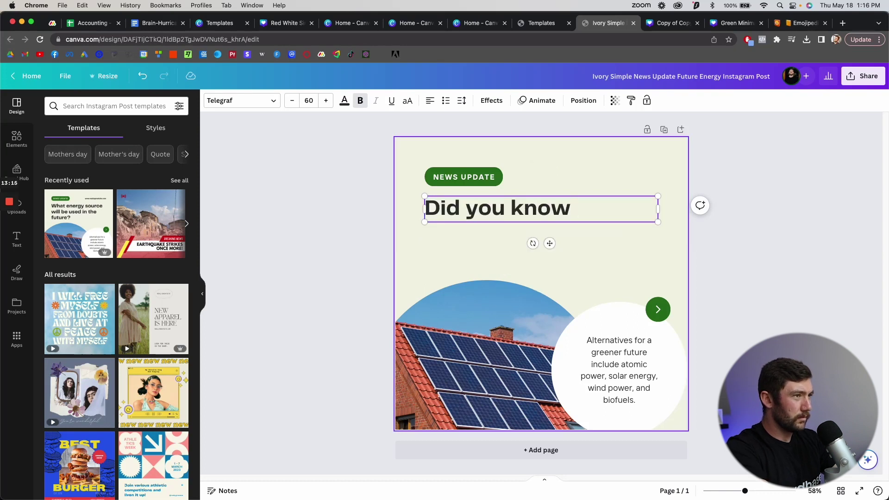
text( Arzizo)
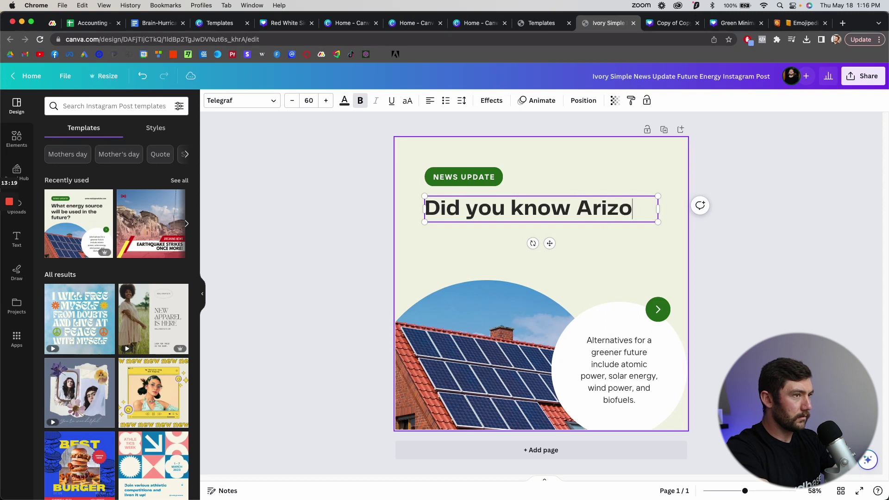
text(na residen)
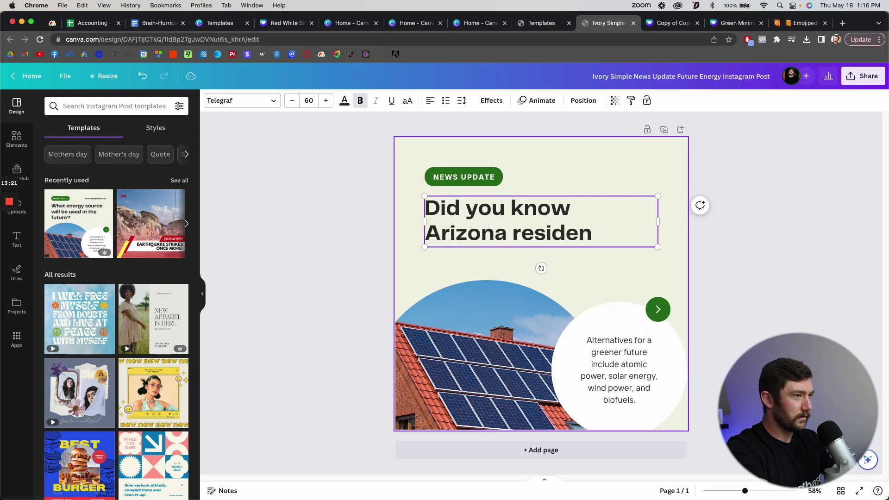
text(ts can get up to )
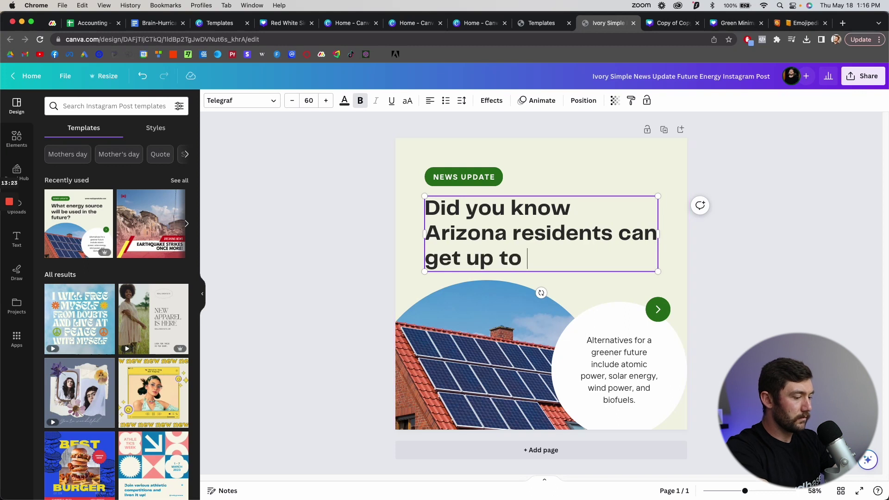
text($15k in )
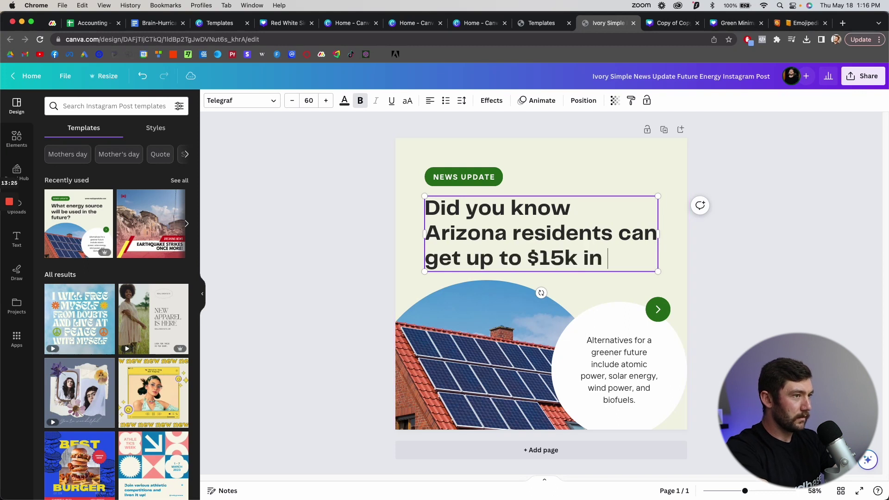
text(tax credits f)
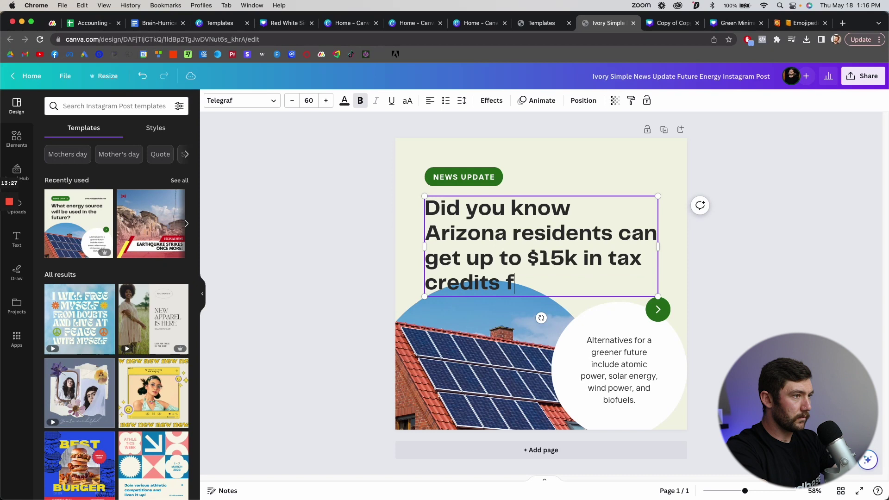
text(or going solar)
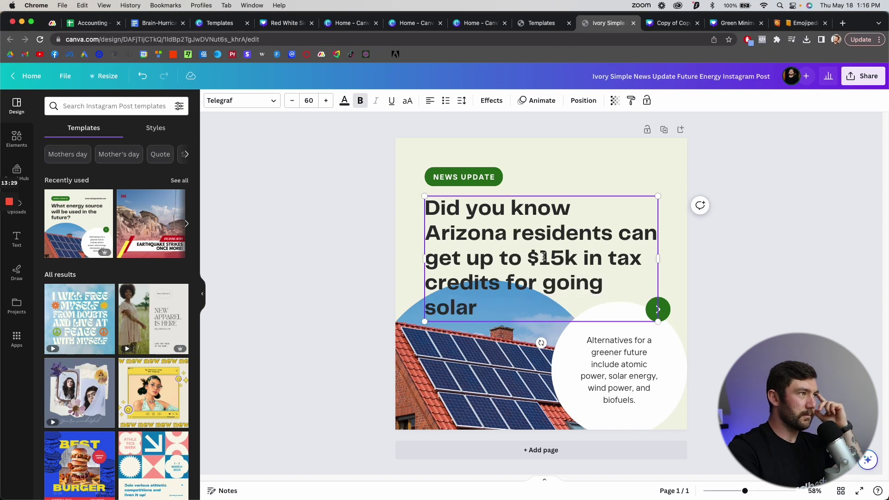
Step: Reduce the headline's font size to 51 so it clears the solar panel photo
click(292, 101)
click(292, 101)
click(292, 101)
click(292, 101)
click(293, 101)
click(292, 101)
click(292, 101)
click(292, 101)
click(792, 250)
Step: Add a question mark at the end of the headline and move the headline slightly up
click(568, 275)
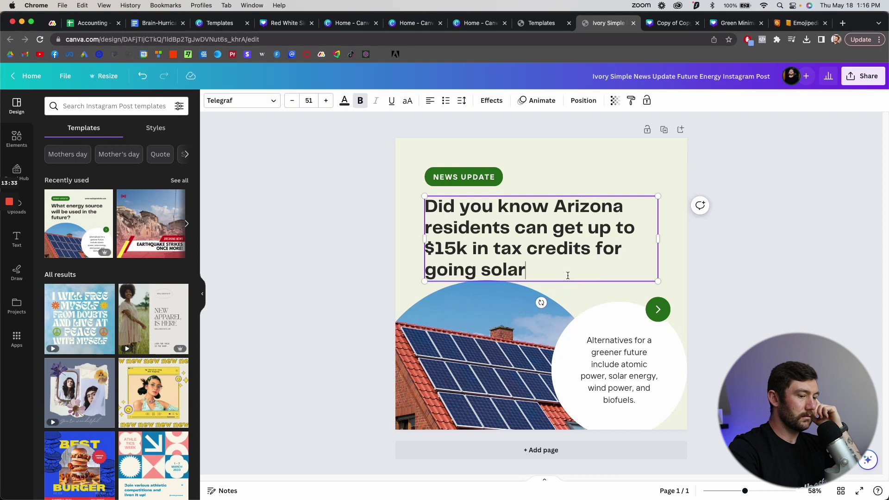
click(559, 172)
drag(556, 211, 556, 205)
click(643, 368)
click(643, 368)
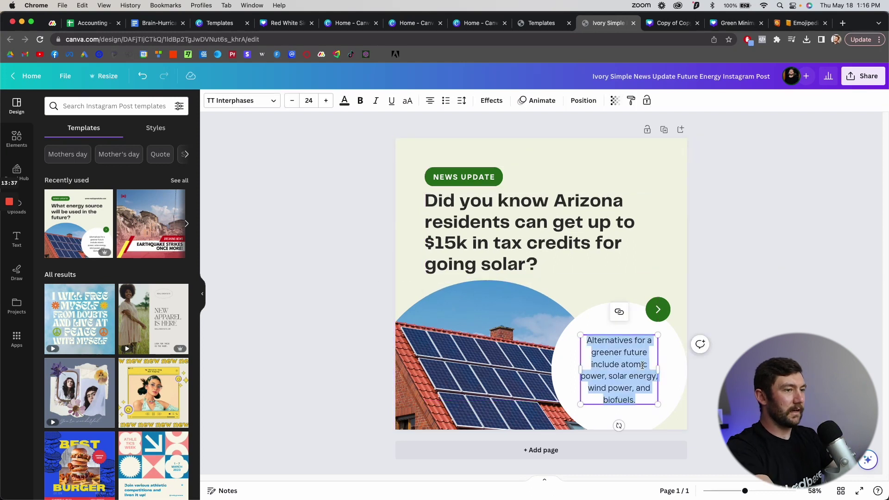
text(Bob fro)
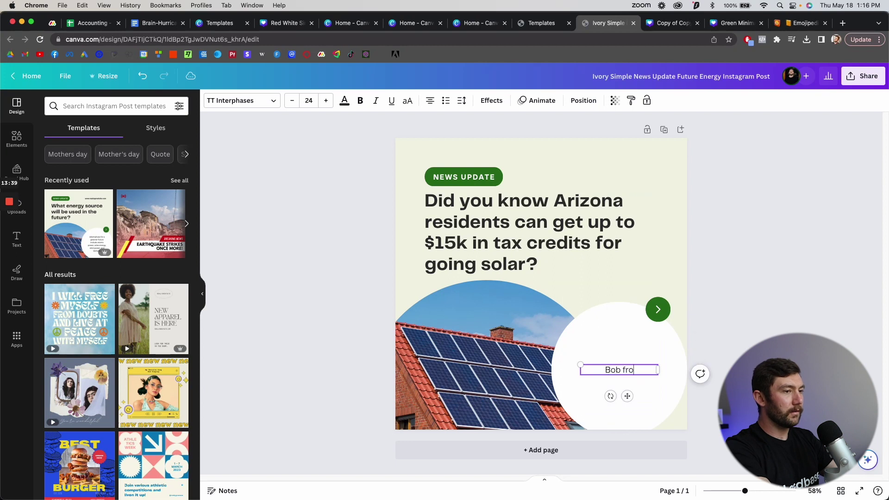
text(m Phoenix)
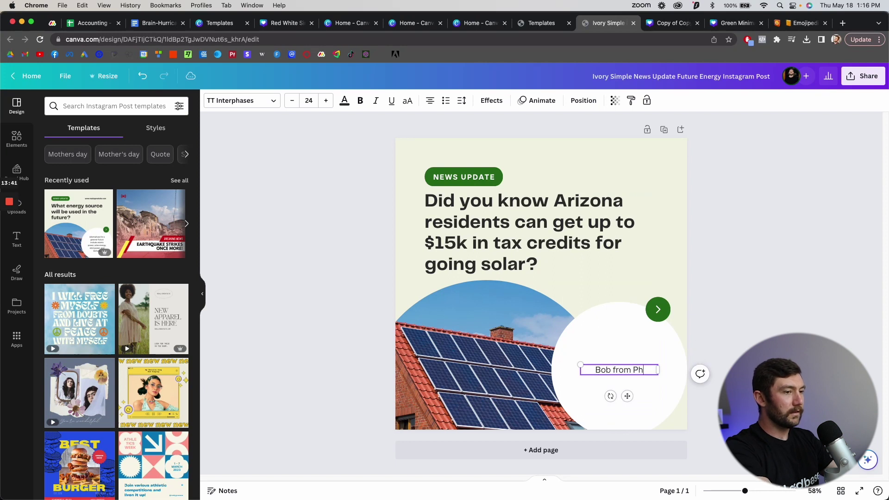
key(BackSpace)
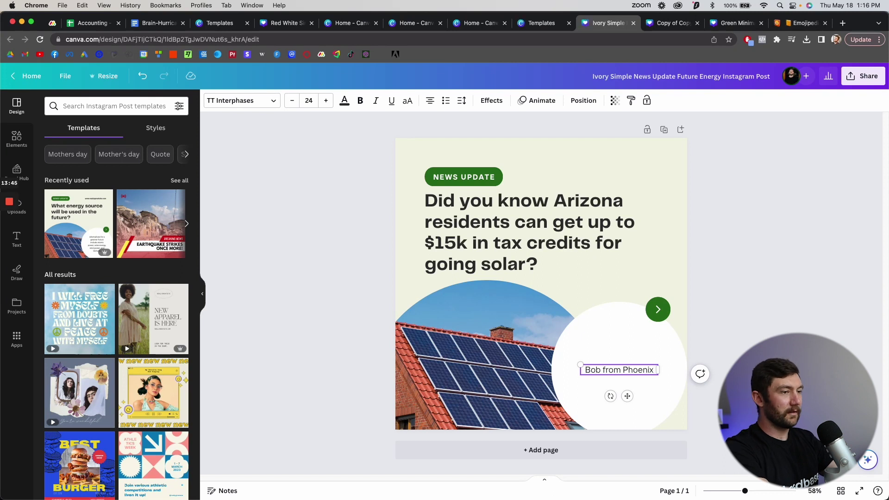
triple_click(604, 368)
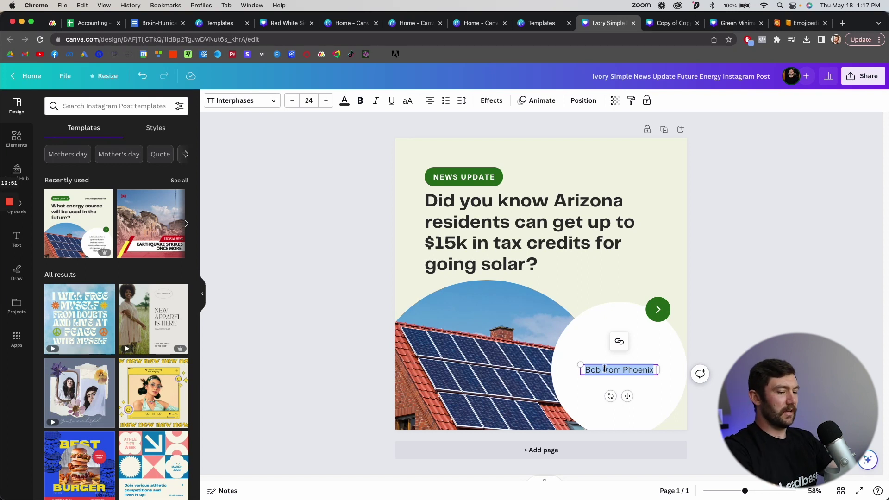
key(Right)
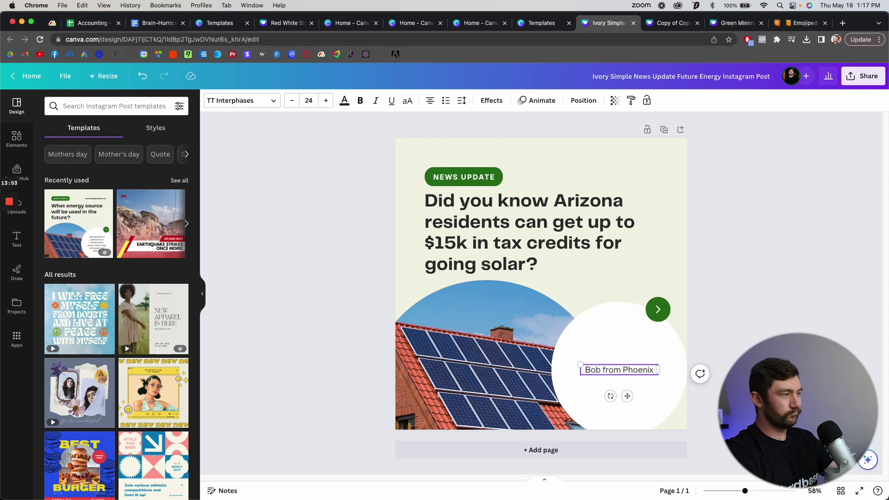
Step: Replace the white circle's text with the quote "my energy bill went from $234 to $120 and I didn't pay anything out of pocket"
triple_click(601, 373)
key(BackSpace)
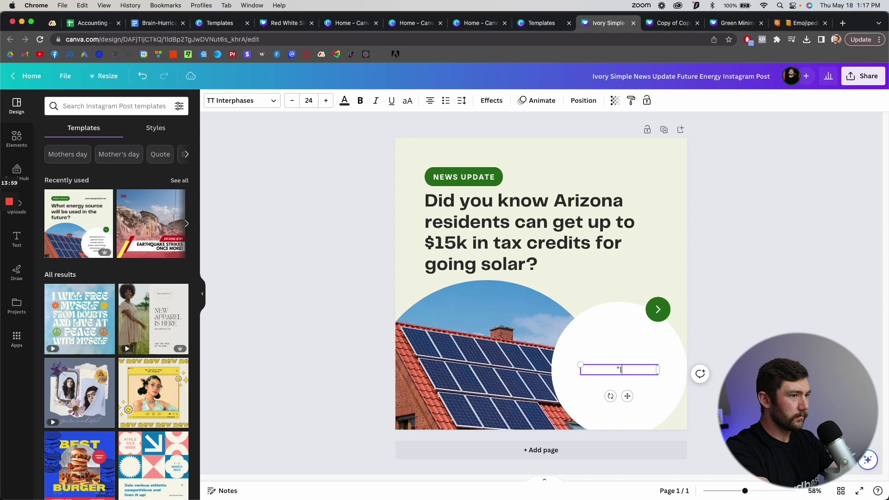
text("my energ)
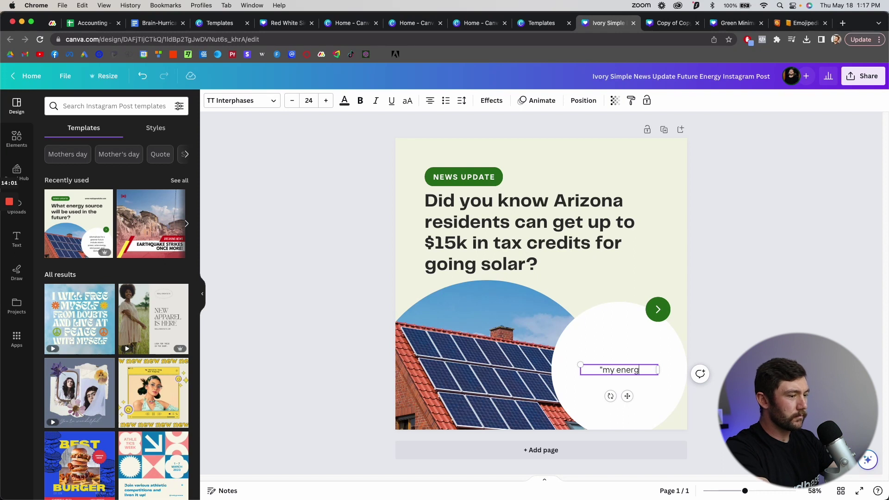
text(y bill went from $234)
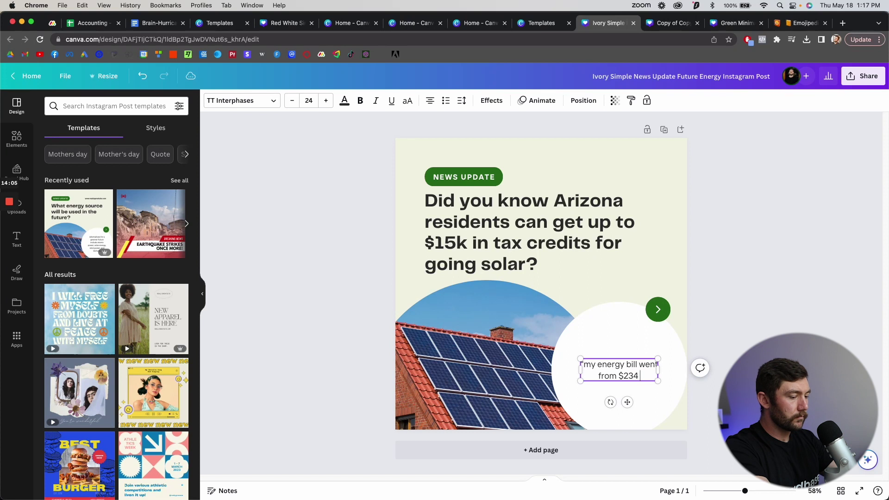
text( to $120)
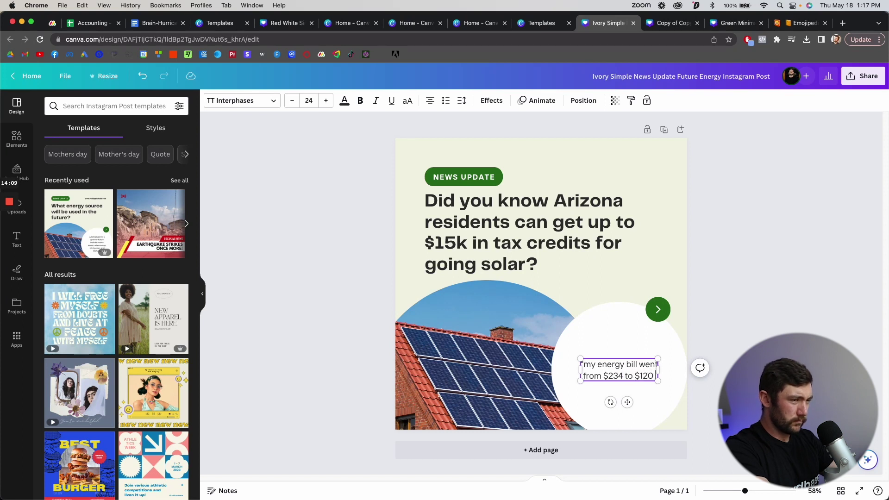
text( a)
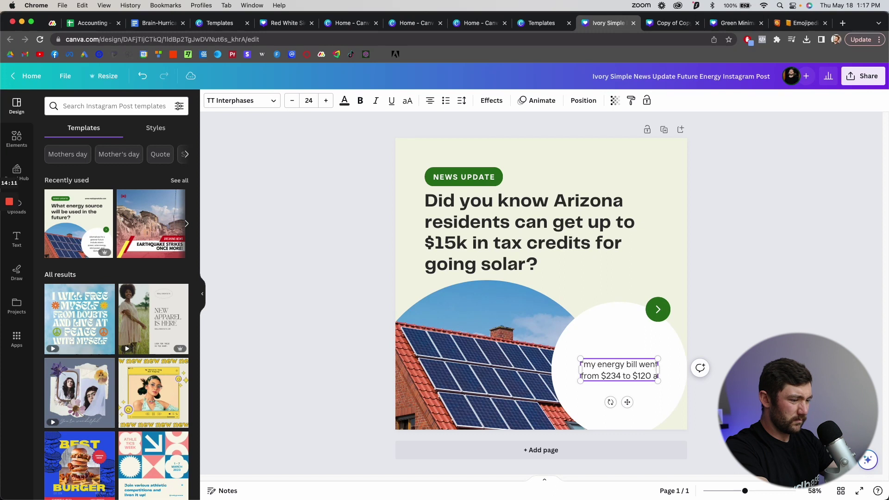
text(nd I didn't)
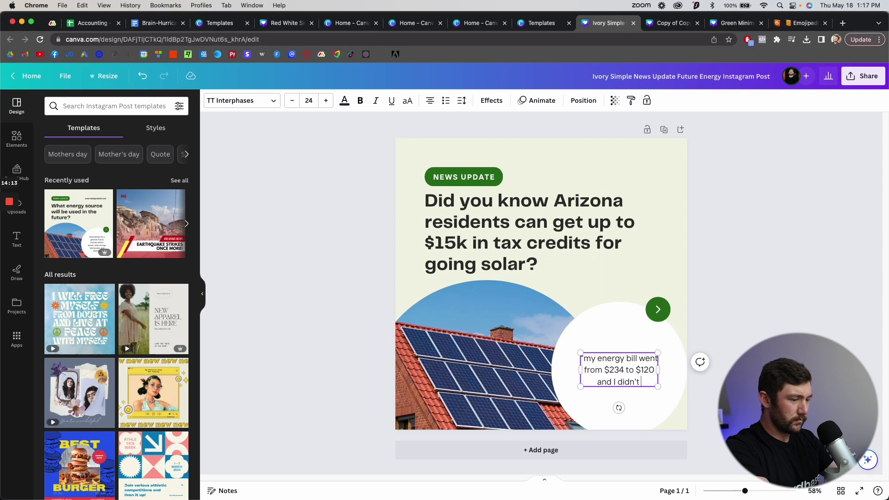
text( pay anything out)
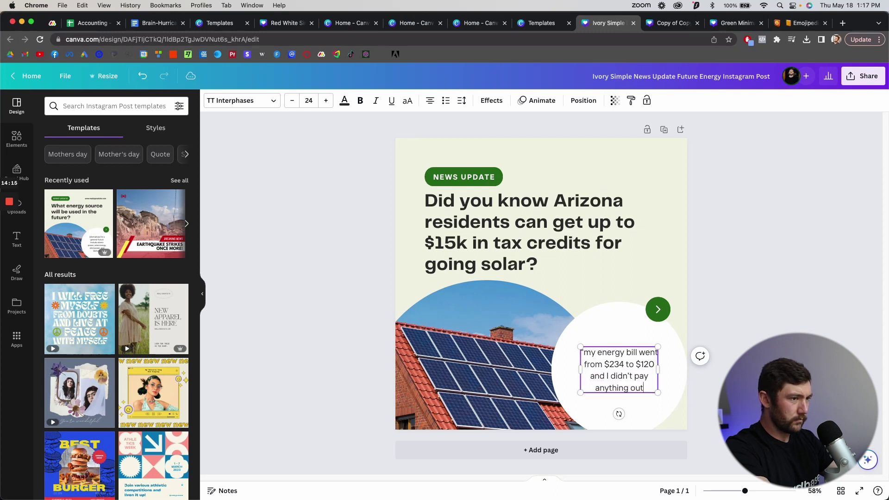
text( of pocket")
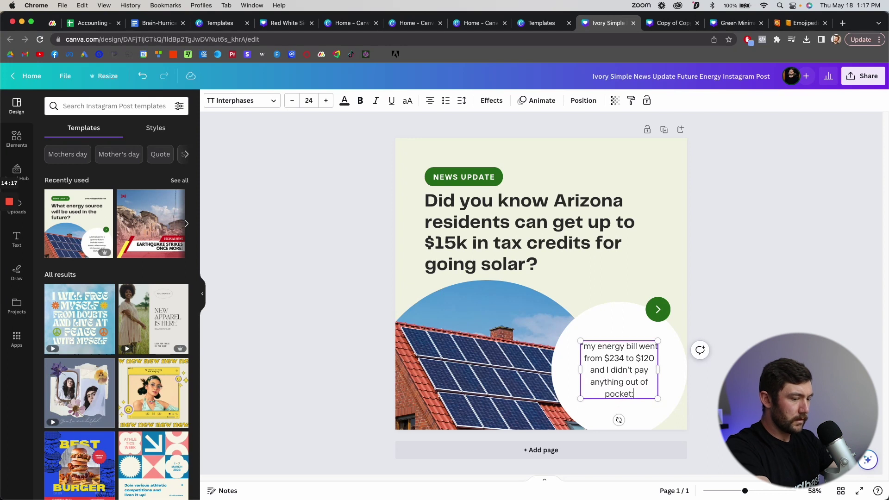
click(752, 282)
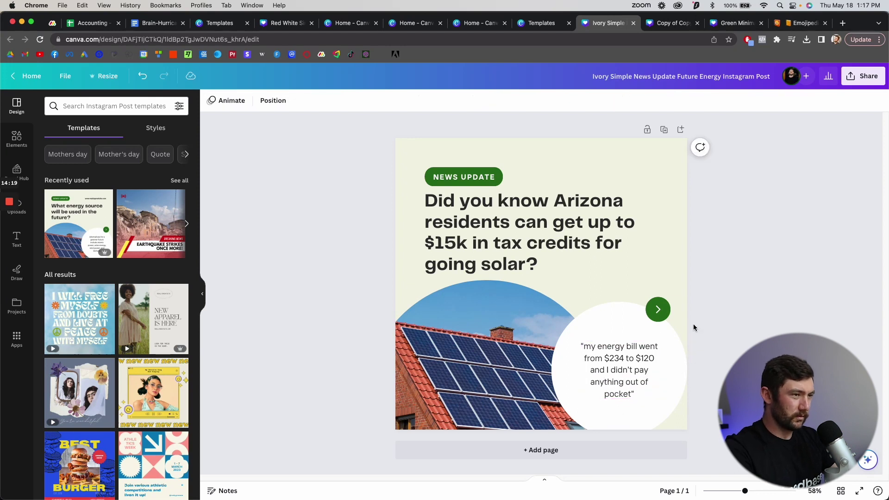
Step: Append a dash, a customer's first name and "Arizona" to the end of the testimonial quote
click(648, 394)
click(636, 394)
text(-)
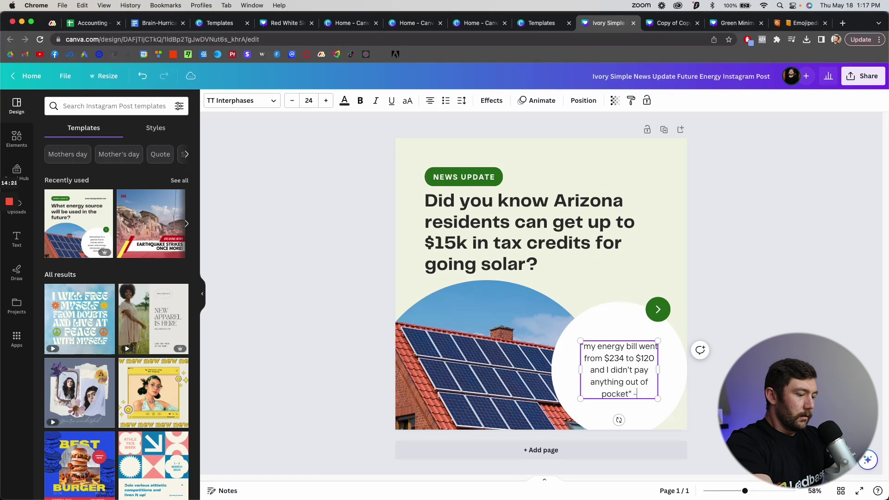
text( Bill Arizona)
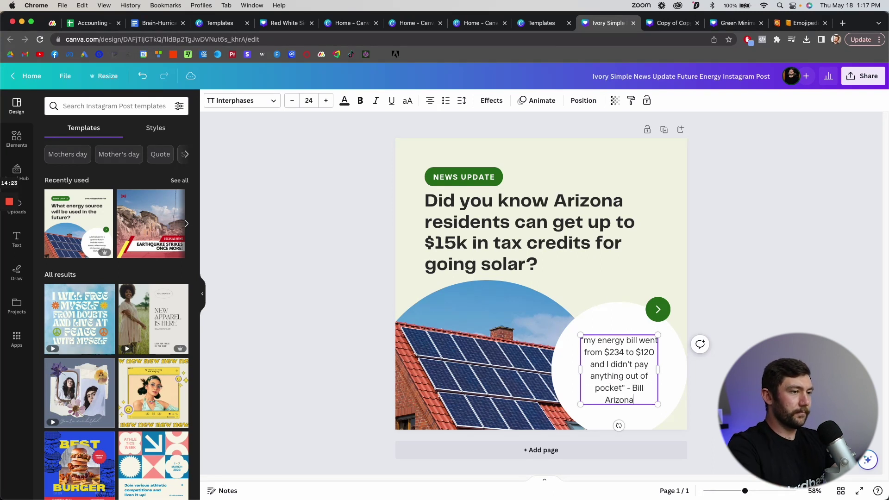
key(Escape)
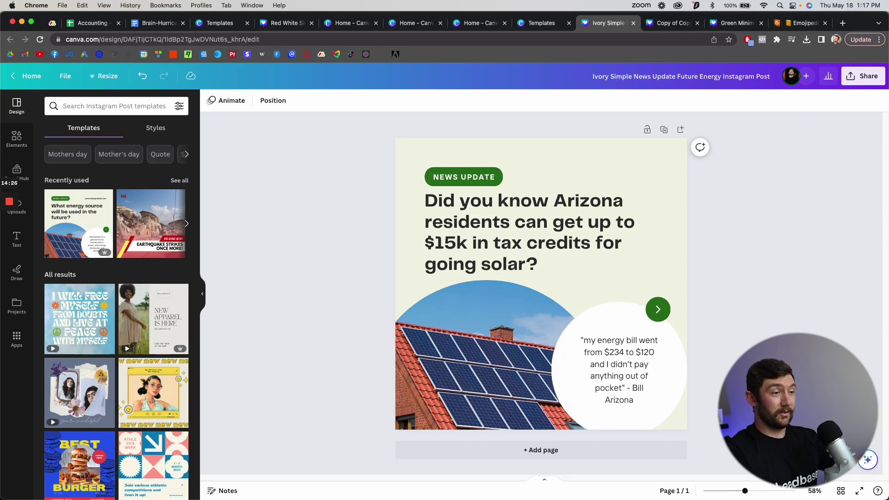
Step: Change the second bill amount in the testimonial quote to $212
click(633, 364)
click(633, 364)
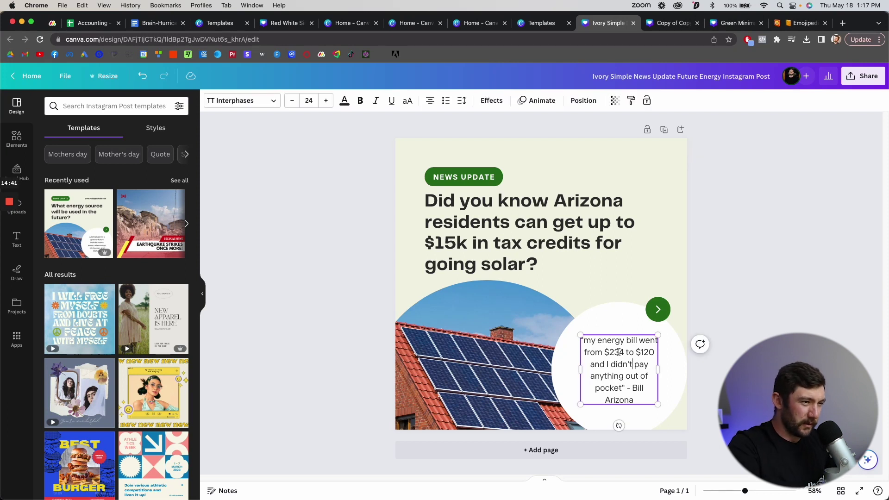
click(655, 352)
key(BackSpace)
key(BackSpace)
key(BackSpace)
text(212)
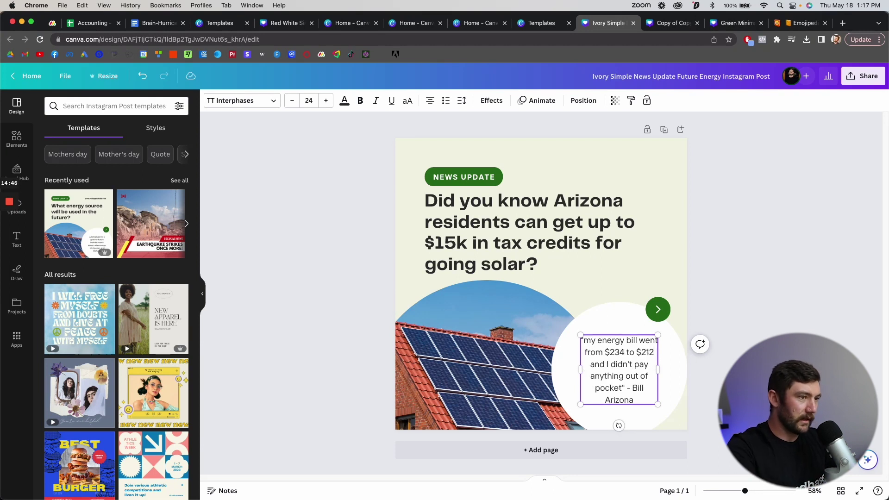
key(Escape)
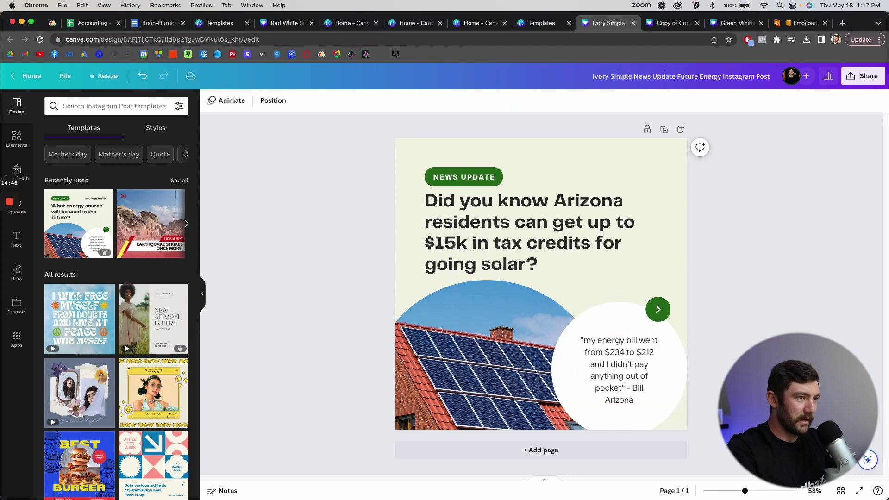
Step: Review the testimonial quote in the white circle, including its two bill amounts and the customer attribution
click(649, 359)
drag(605, 352, 653, 355)
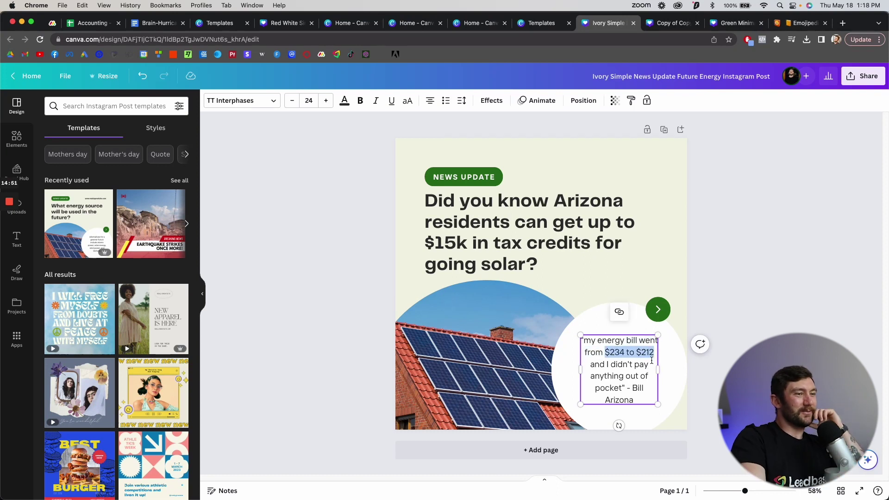
drag(654, 353, 625, 352)
click(619, 352)
shift+click(653, 358)
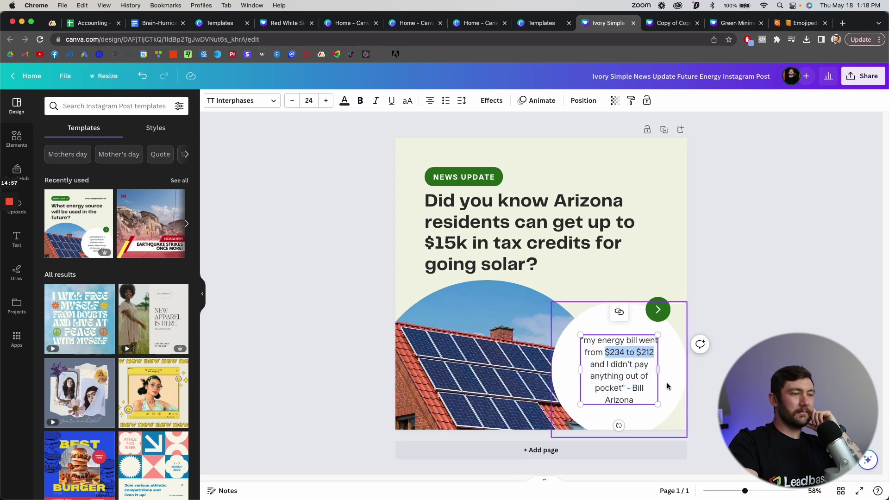
click(706, 388)
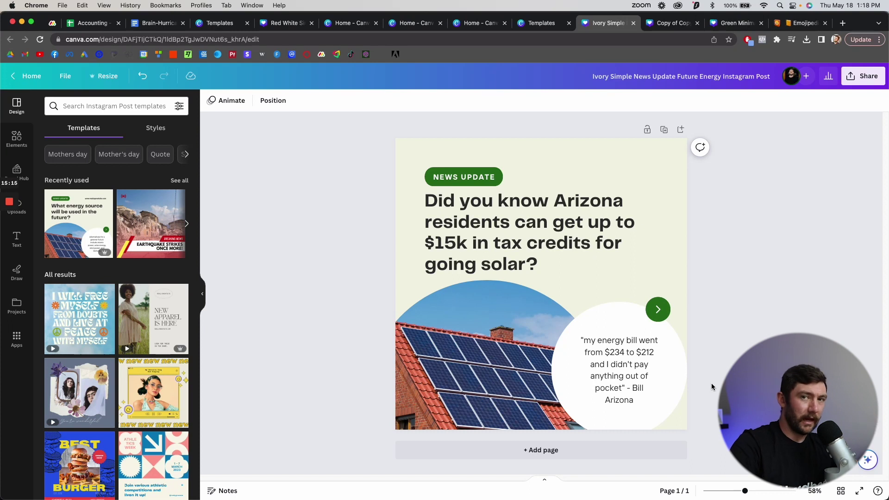
click(632, 387)
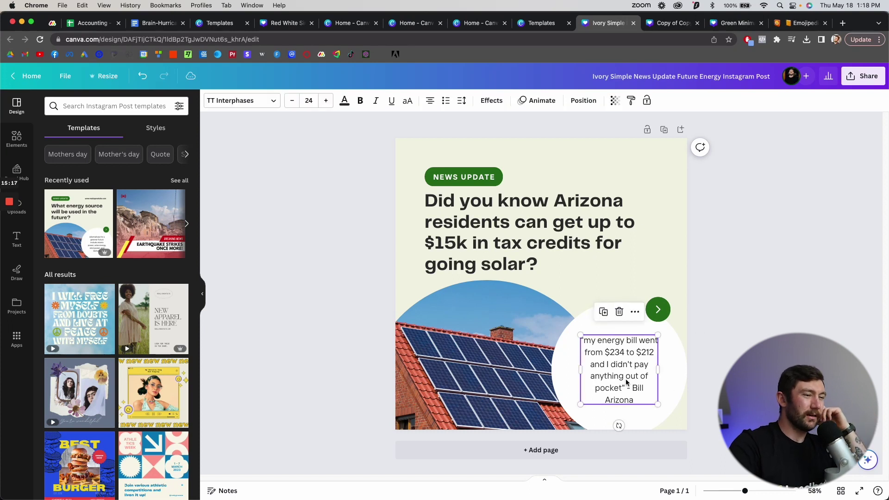
double_click(620, 399)
click(621, 363)
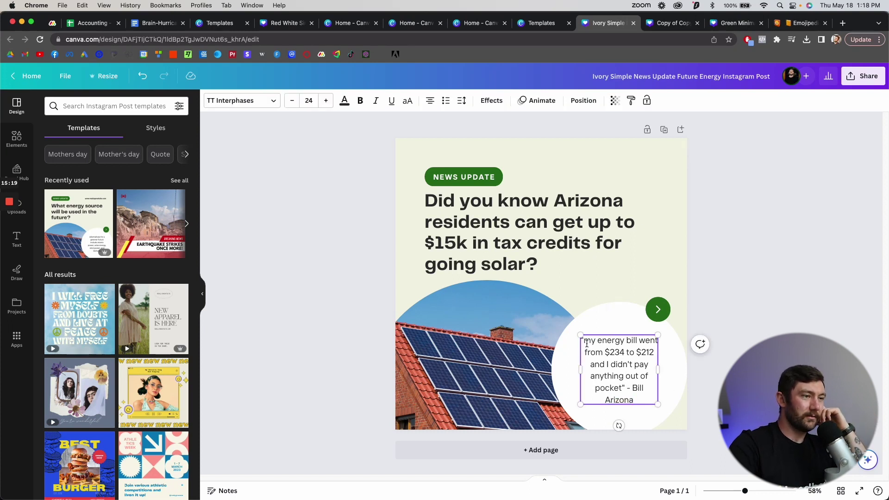
drag(589, 345, 645, 388)
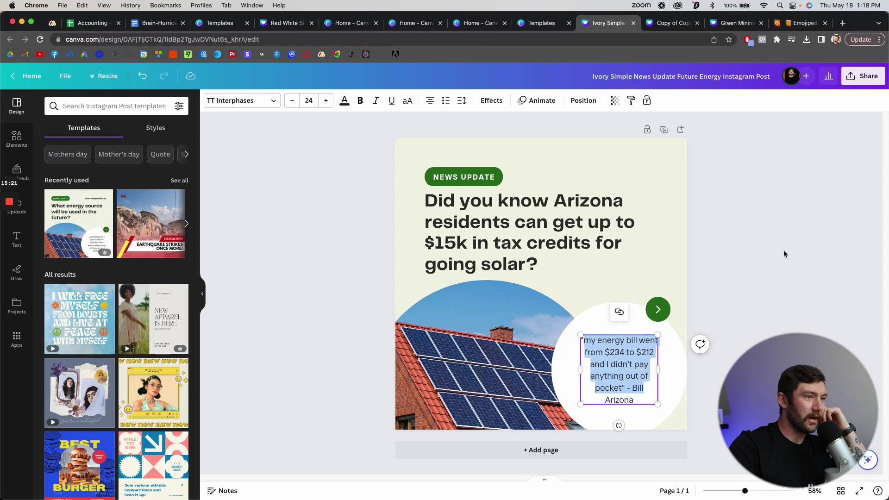
click(754, 263)
Step: Return to the Canva home page and browse the recent designs
click(32, 76)
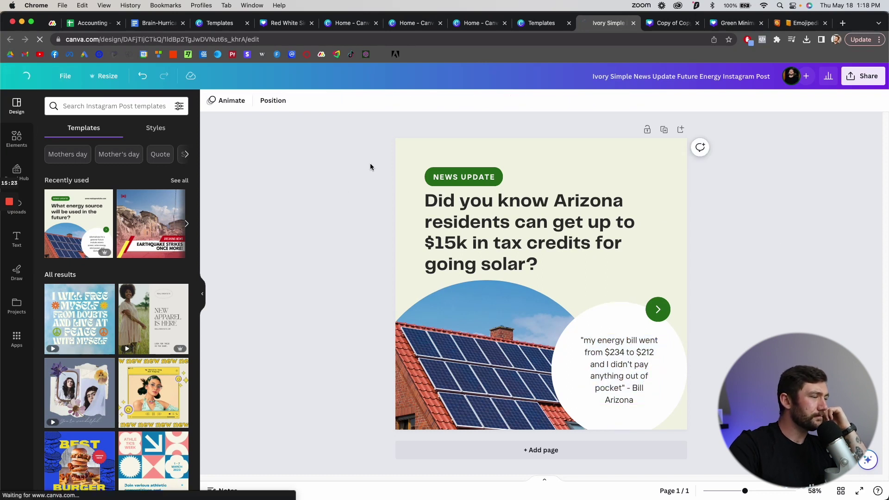
scroll(570, 264, down, 5)
scroll(569, 264, down, 6)
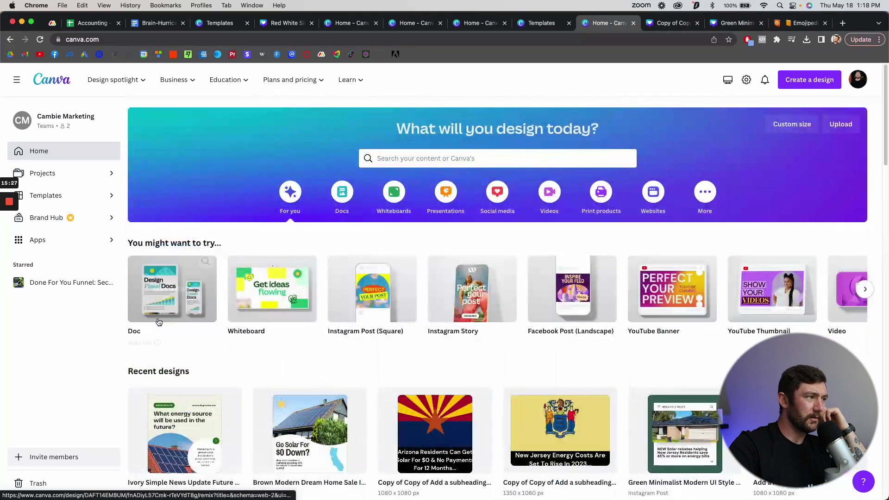
scroll(323, 278, down, 3)
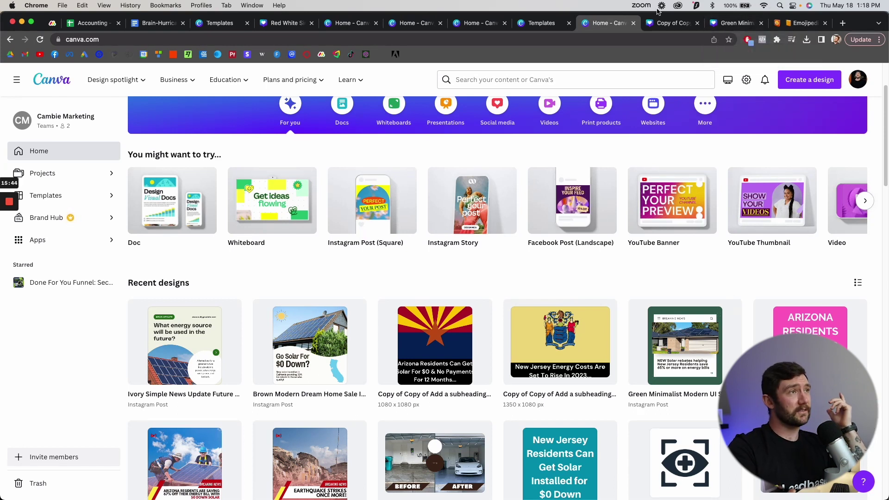
Step: Switch to the Brain-Hurricane Ad Hooks document in Google Docs and add the heading "Ad 1" above the $12,387 tax credits copy
click(155, 22)
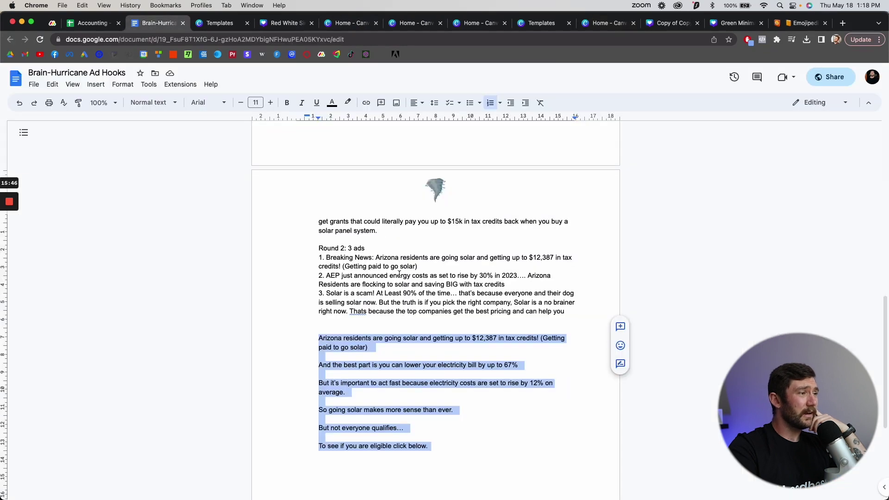
scroll(462, 398, down, 3)
click(462, 398)
click(340, 232)
key(Return)
text(1. Ad 1)
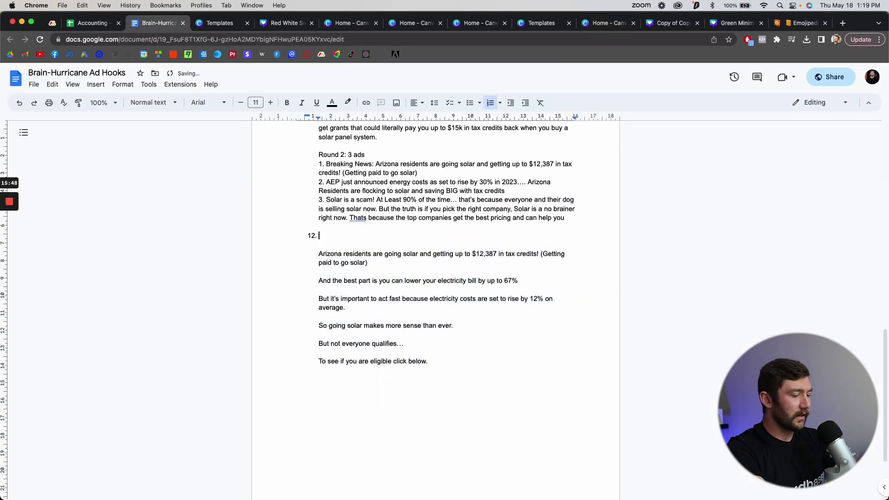
Step: Add the heading "Ad 2" on a new line below the "To see if you are eligible click below." sentence
click(389, 373)
click(444, 368)
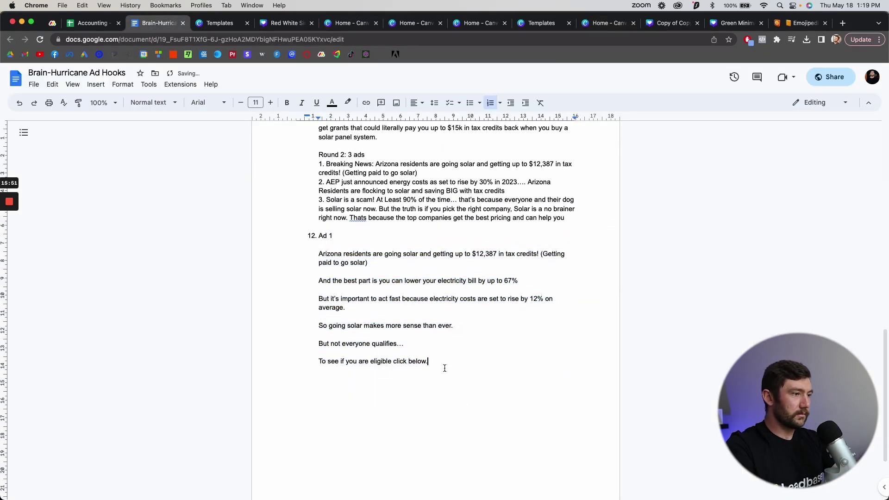
key(Return)
text(Ad 2)
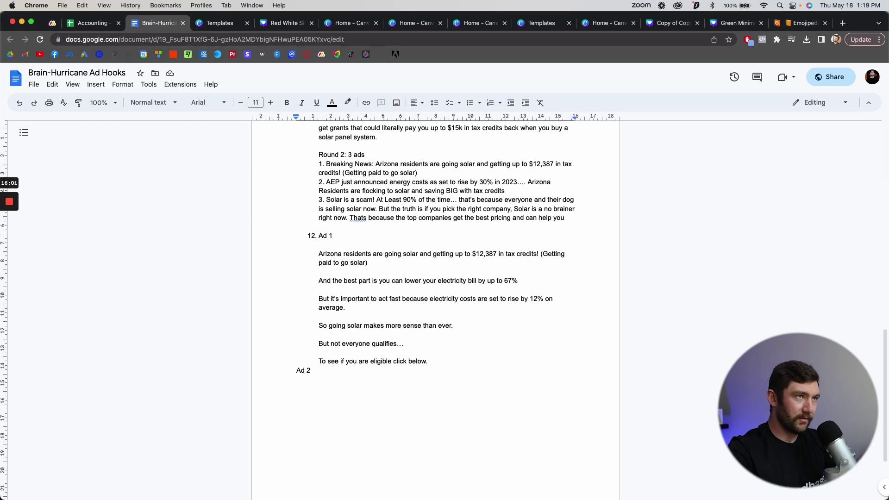
Step: Switch to the green Breaking News design in Canva and clear its headline about New Jersey solar rebates
click(735, 22)
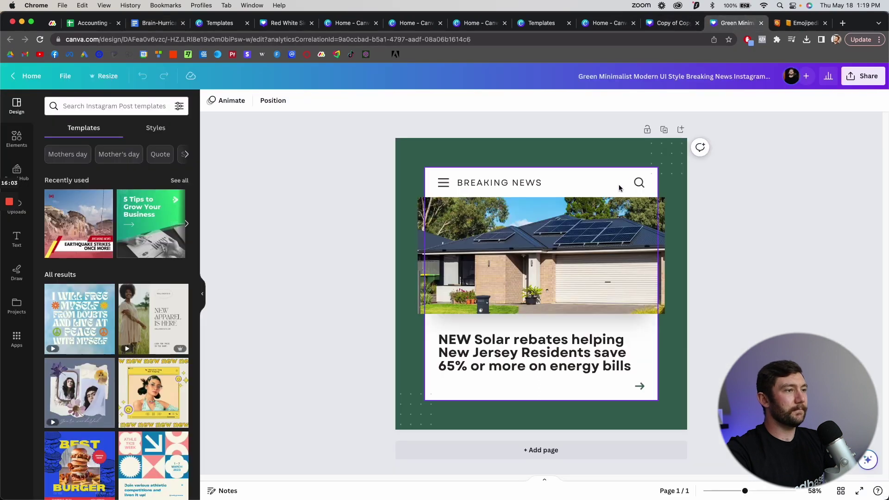
double_click(536, 358)
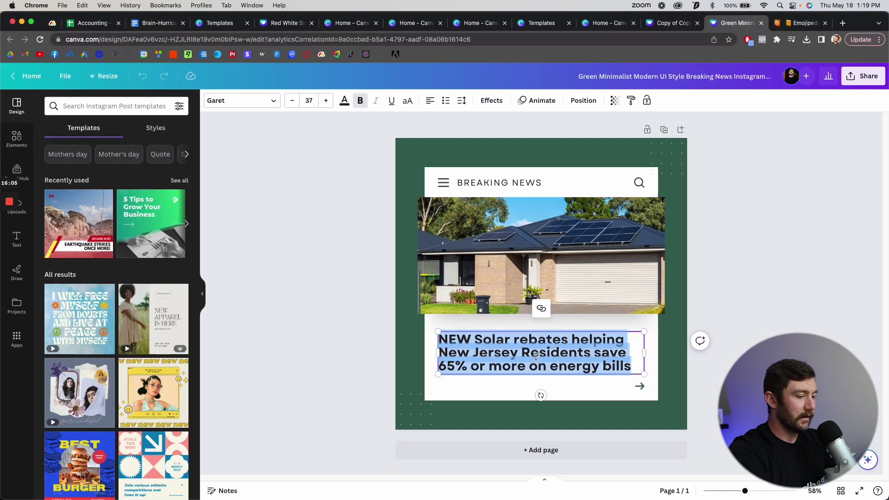
text(Arizona residents)
key(BackSpace)
key(BackSpace)
key(BackSpace)
key(BackSpace)
key(BackSpace)
key(BackSpace)
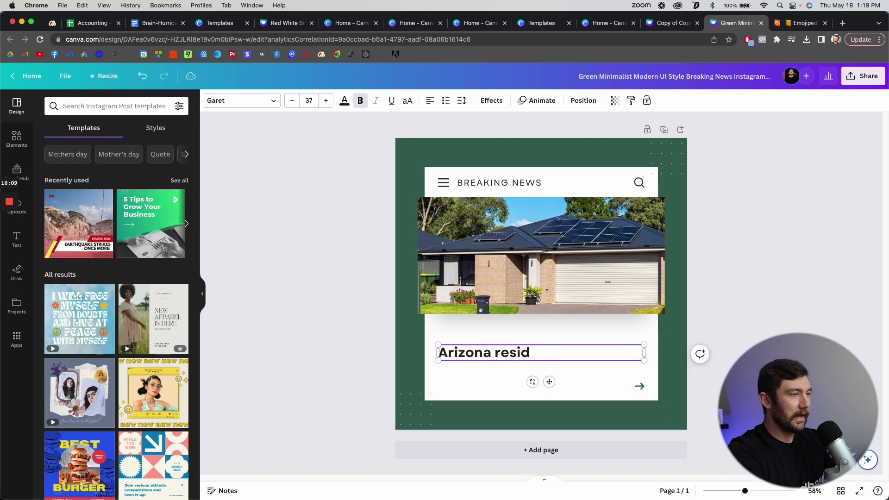
key(BackSpace)
key(BackSpace)
key(BackSpace)
key(BackSpace)
key(BackSpace)
key(BackSpace)
key(BackSpace)
key(BackSpace)
key(BackSpace)
key(BackSpace)
key(BackSpace)
key(BackSpace)
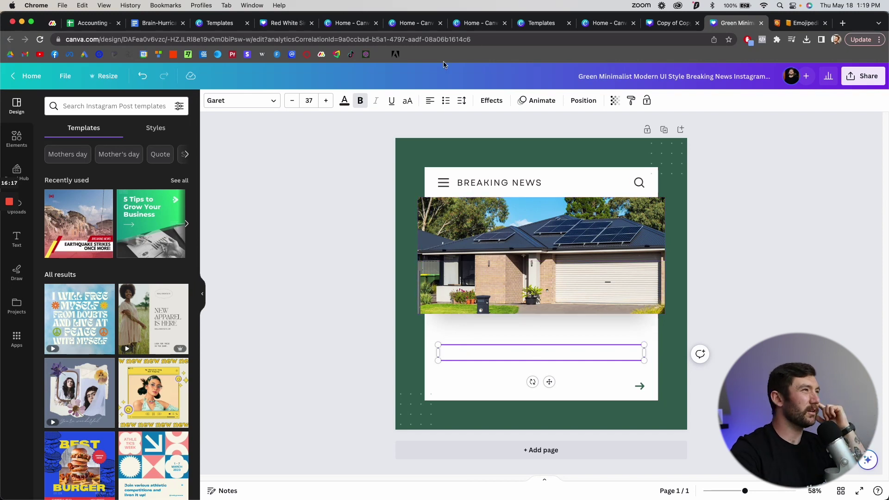
Step: Switch back to the ad hooks document and copy Round 2's AEP energy costs hook to below the "Ad 2" heading
click(218, 23)
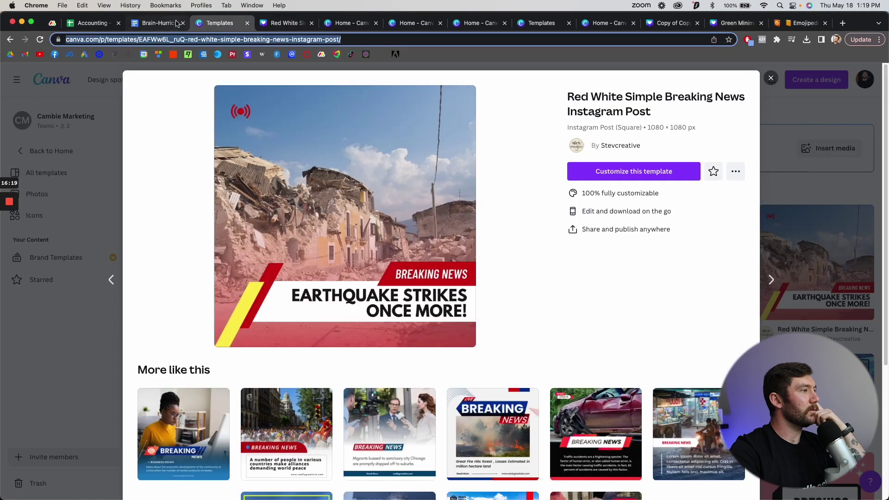
click(175, 23)
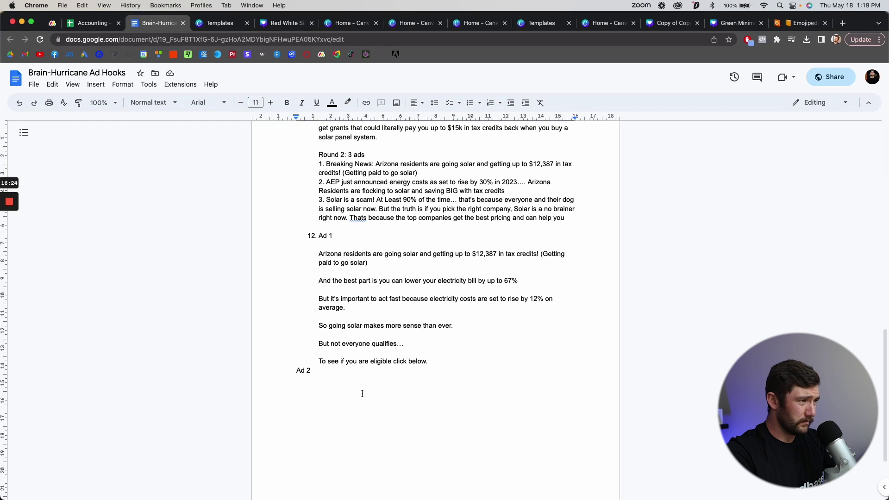
text(Did you)
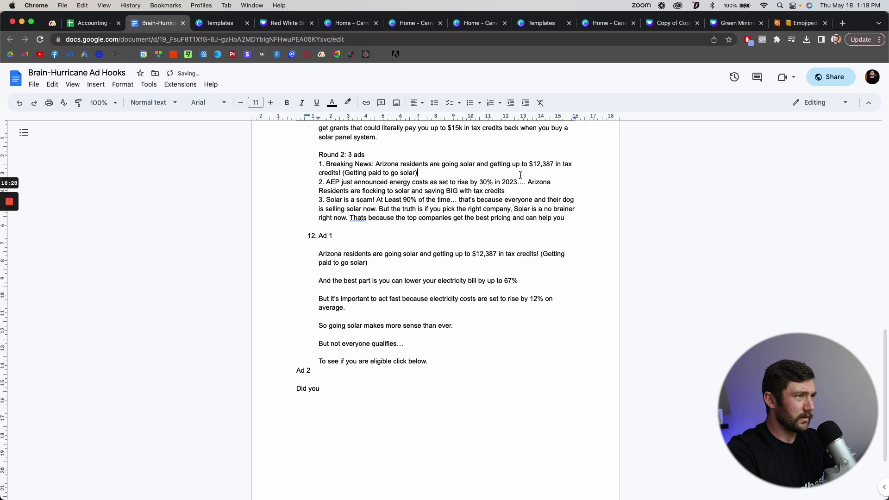
drag(505, 191, 327, 184)
key(super+c)
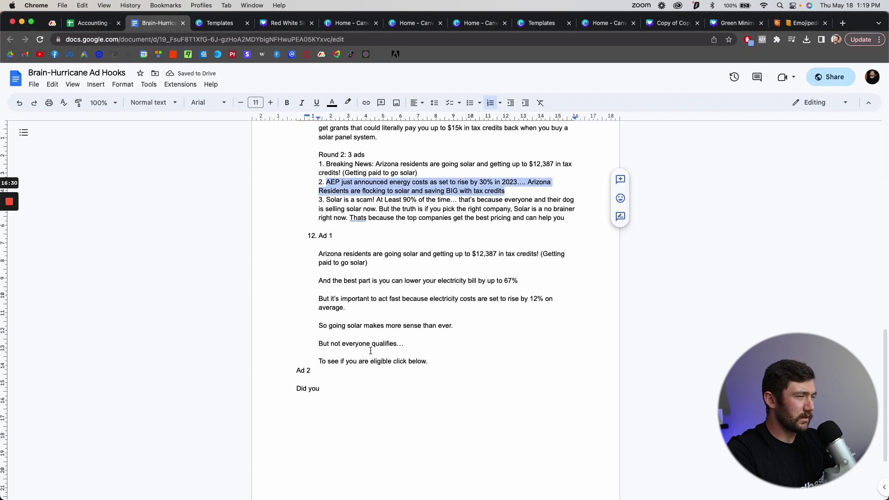
drag(324, 389, 274, 388)
key(super+v)
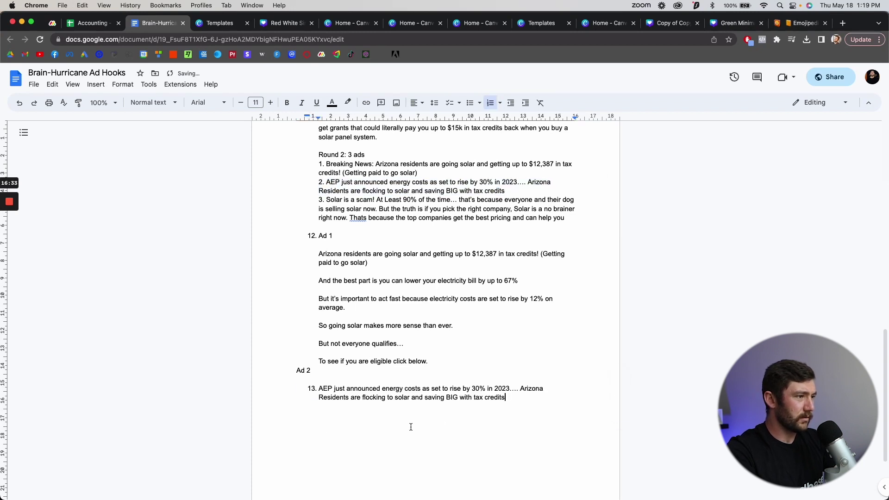
Step: Split the pasted AEP hook before "Arizona Residents" so the second sentence forms its own paragraph after a blank line
click(519, 390)
key(Return)
key(Return)
key(Return)
key(Return)
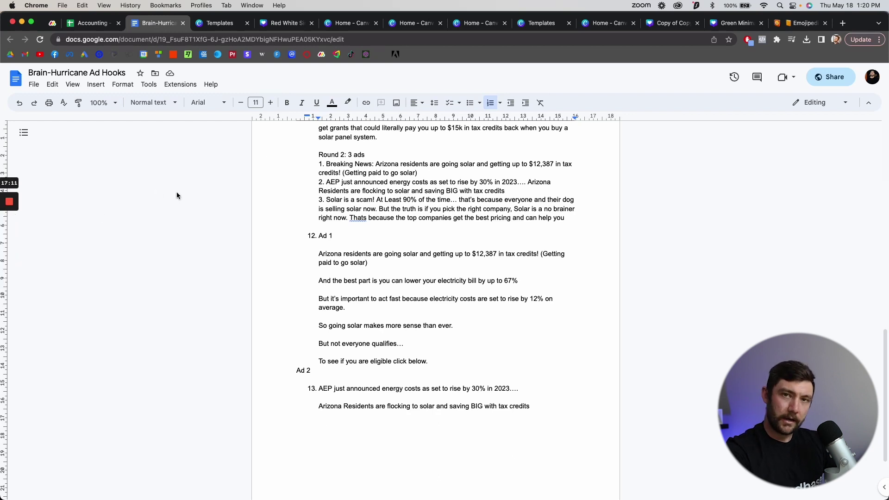
click(11, 204)
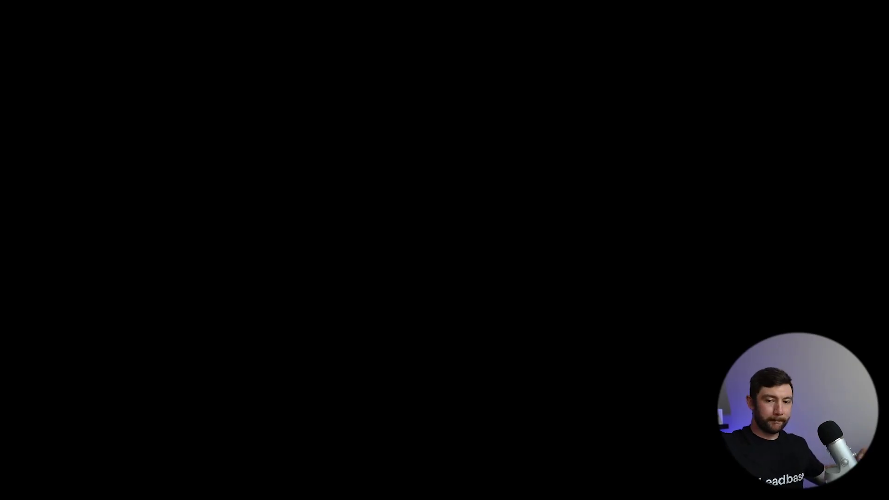